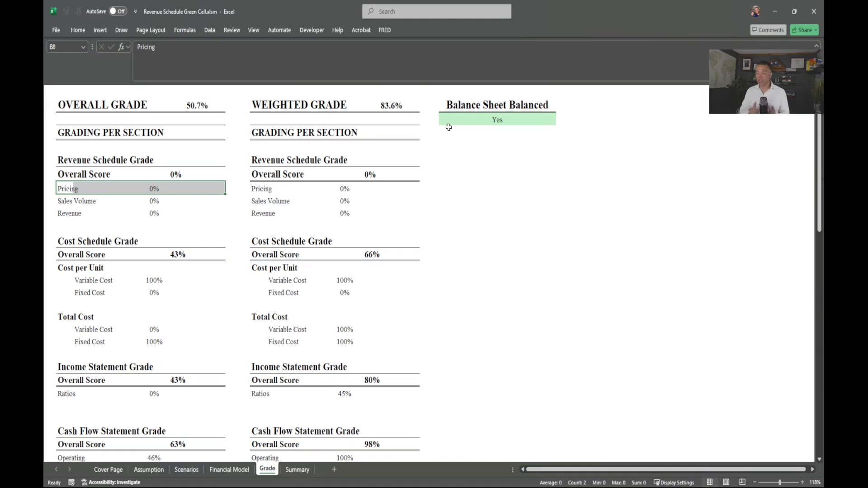
- Examine the balance sheet check, the weighted grade and the overall grade on the Grade sheet
{"action": "left_click", "coordinate": [469, 121]}
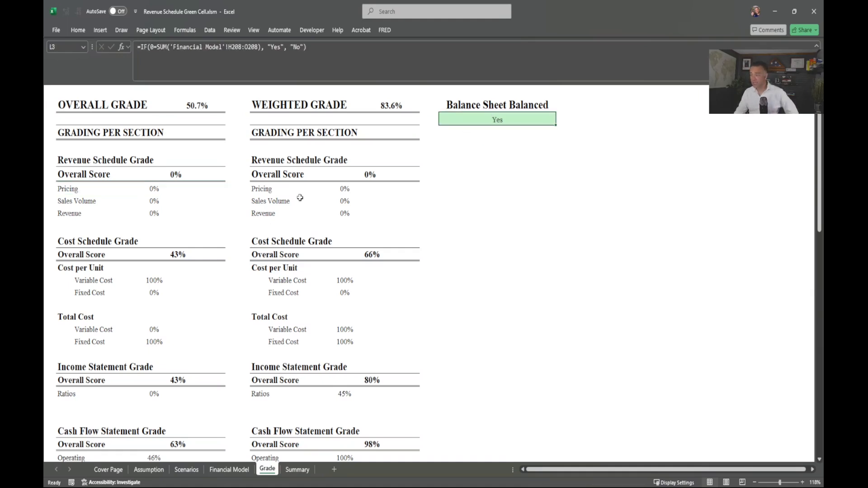
{"action": "scroll", "coordinate": [305, 195], "scroll_direction": "down", "scroll_amount": 2}
{"action": "scroll", "coordinate": [293, 188], "scroll_direction": "up", "scroll_amount": 2}
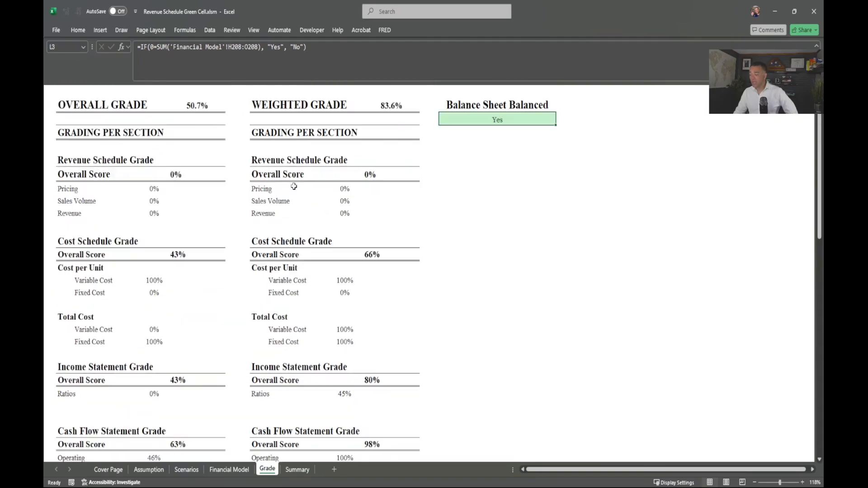
{"action": "left_click_drag", "start_coordinate": [263, 104], "coordinate": [414, 108]}
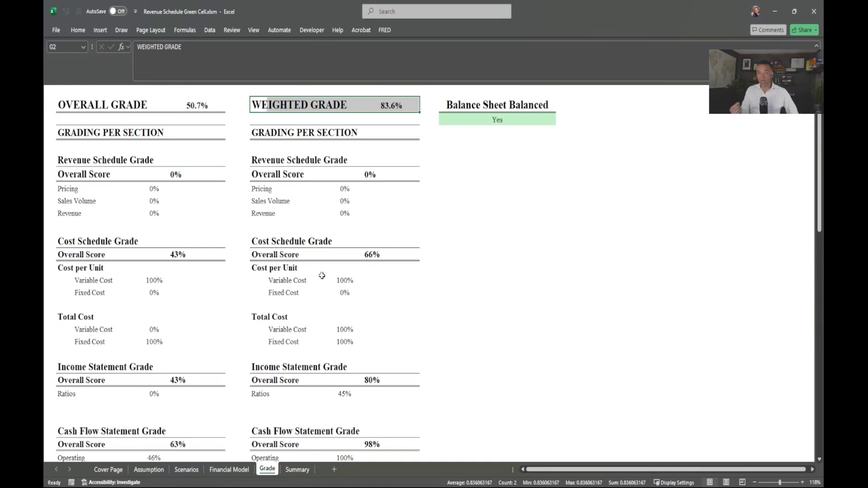
{"action": "left_click_drag", "start_coordinate": [61, 106], "coordinate": [190, 123]}
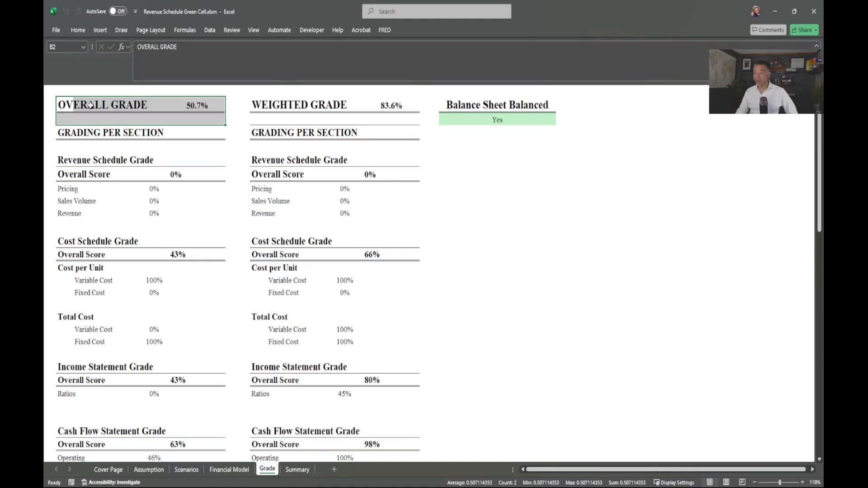
- Review the Pricing, Sales Volume and Revenue sections of the Revenue Schedule on the Financial Model sheet
{"action": "left_click", "coordinate": [221, 471]}
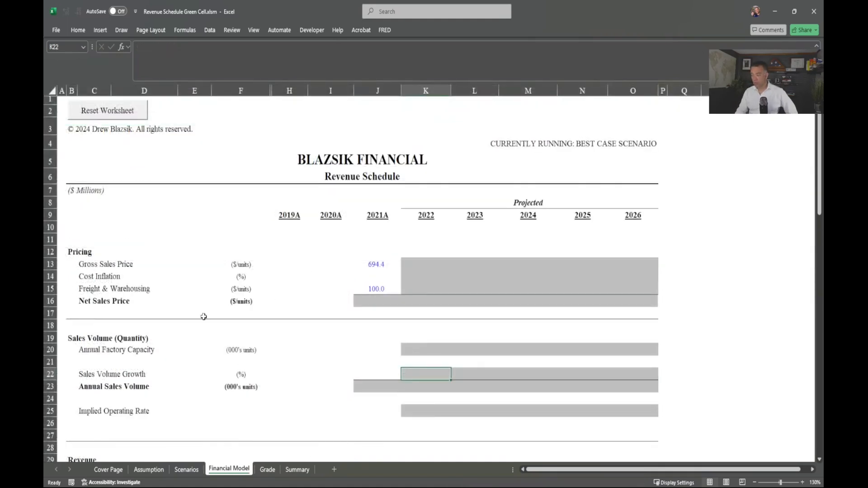
{"action": "scroll", "coordinate": [204, 316], "scroll_direction": "down", "scroll_amount": 2}
{"action": "left_click", "coordinate": [83, 266]}
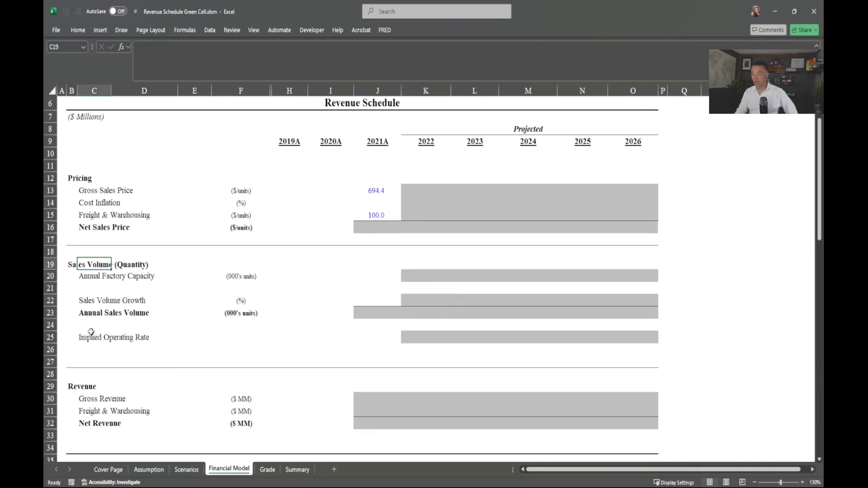
{"action": "scroll", "coordinate": [85, 382], "scroll_direction": "down", "scroll_amount": 1}
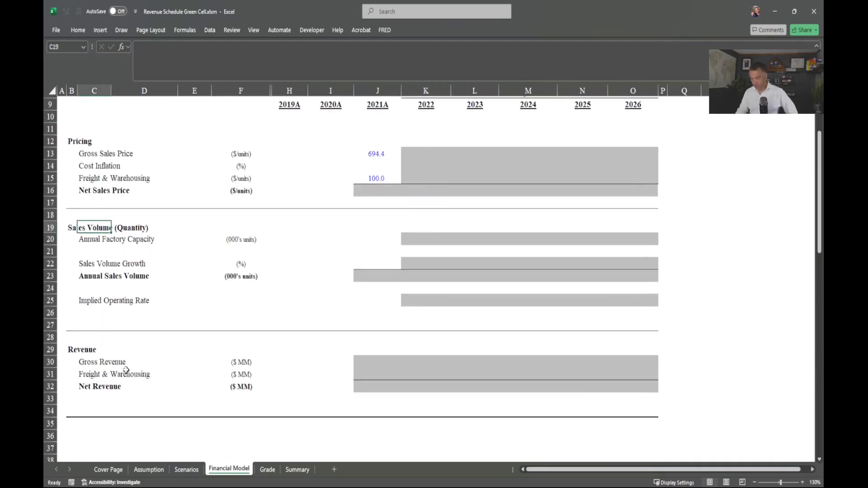
{"action": "scroll", "coordinate": [91, 380], "scroll_direction": "up", "scroll_amount": 1}
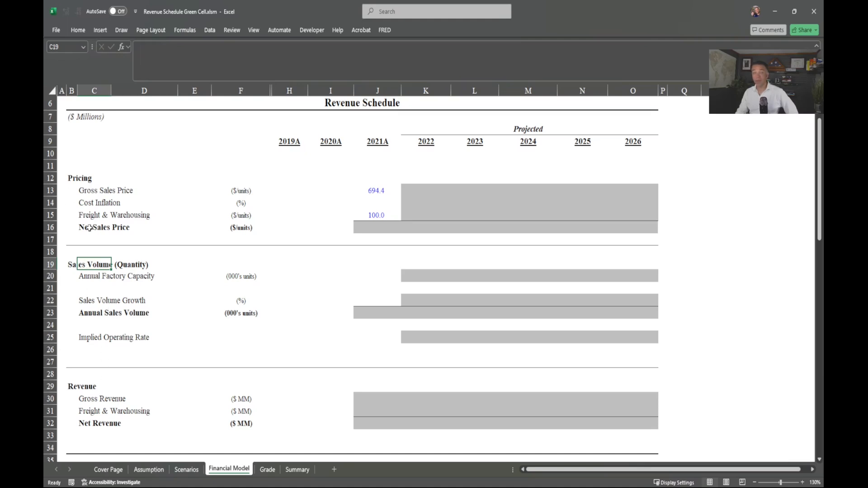
{"action": "scroll", "coordinate": [417, 432], "scroll_direction": "up", "scroll_amount": 1}
{"action": "scroll", "coordinate": [417, 433], "scroll_direction": "up", "scroll_amount": 1}
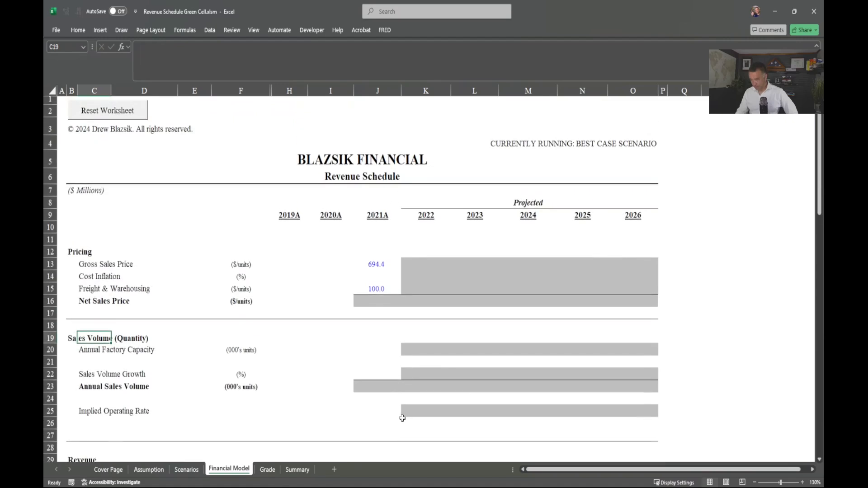
- Calculate the 2021A Net Sales Price in J16 as gross sales price minus freight and warehousing, =J13-J15
{"action": "left_click", "coordinate": [367, 297]}
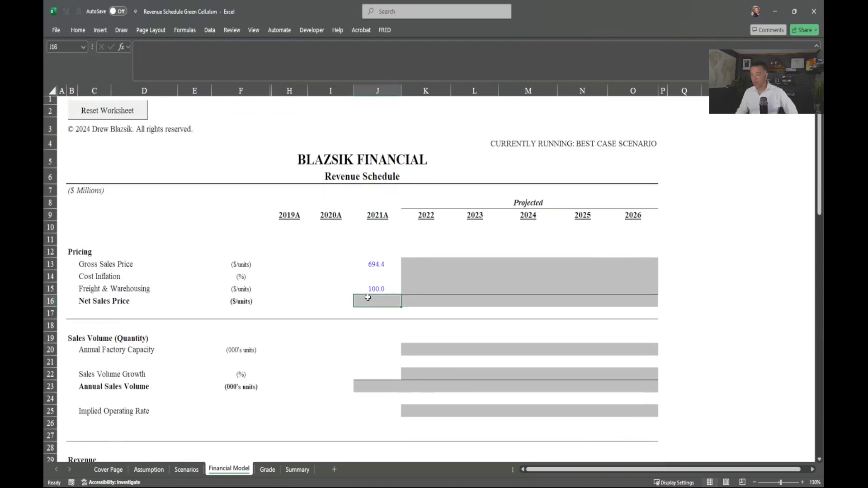
{"action": "type", "text": "="}
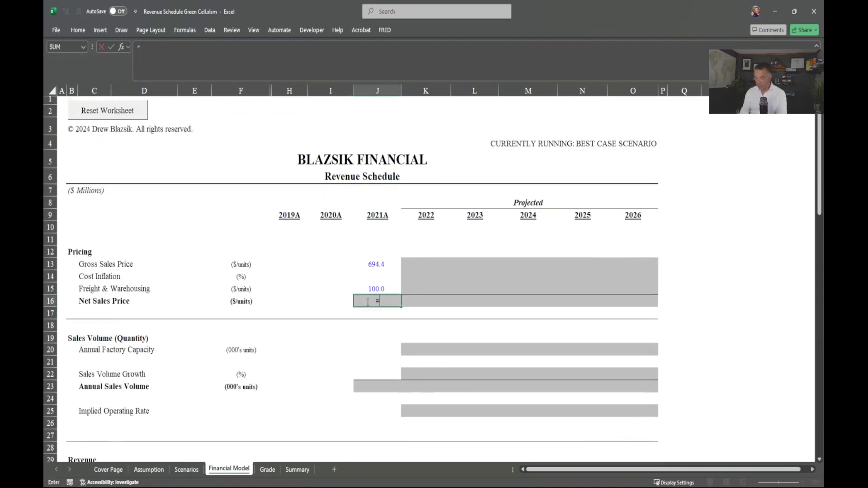
{"action": "key", "text": "Up"}
{"action": "key", "text": "Up"}
{"action": "key", "text": "Up"}
{"action": "key", "text": "Up"}
{"action": "key", "text": "Down"}
{"action": "type", "text": "-"}
{"action": "key", "text": "Up"}
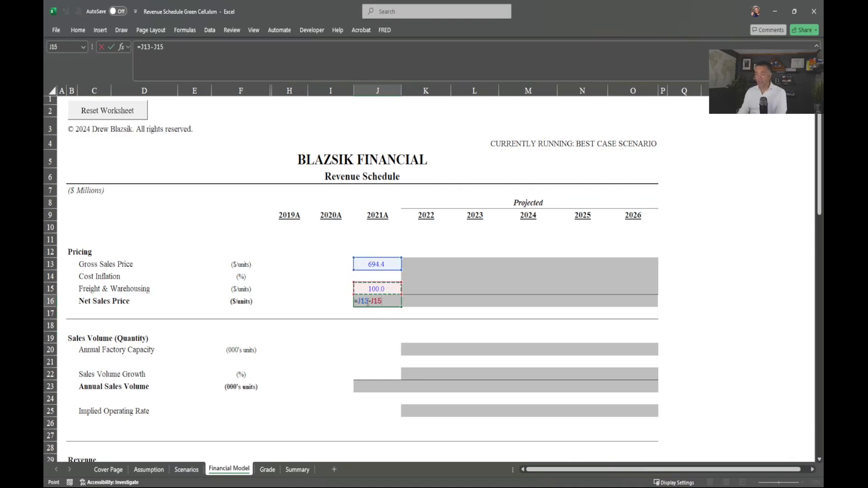
{"action": "key", "text": "ctrl+Return"}
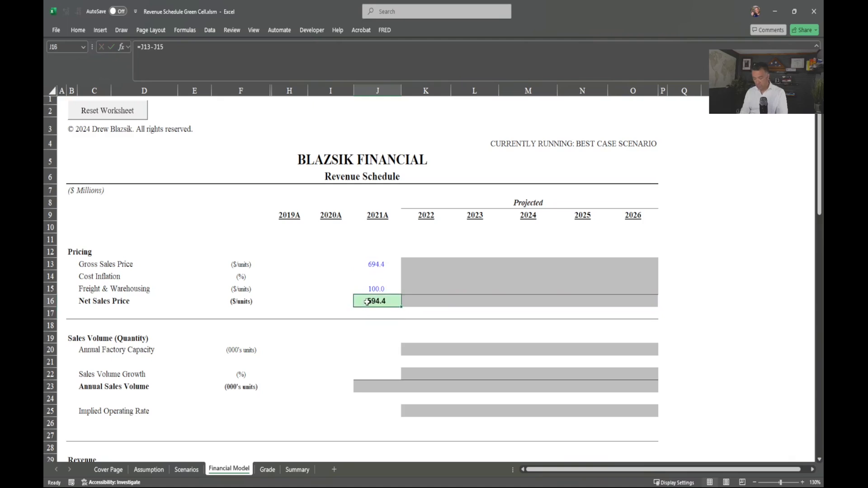
- Copy the Net Sales Price formula from J16 across the projected years 2022 to 2026
{"action": "key", "text": "shift+Right"}
{"action": "key", "text": "shift+Right"}
{"action": "key", "text": "shift+Right"}
{"action": "key", "text": "shift+Right"}
{"action": "key", "text": "shift+Right"}
{"action": "key", "text": "ctrl+r"}
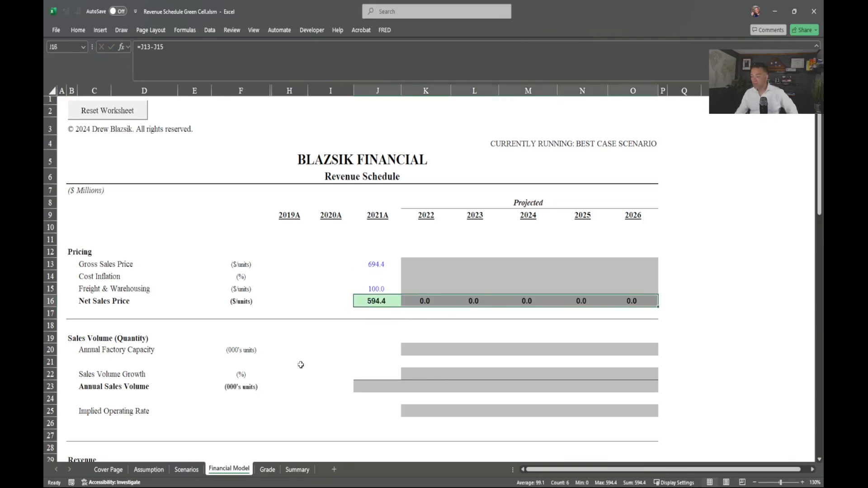
- Compare the Revenue Schedule pricing scores on the Grade sheet with the Net Sales Price row in the Financial Model sheet
{"action": "left_click", "coordinate": [263, 468]}
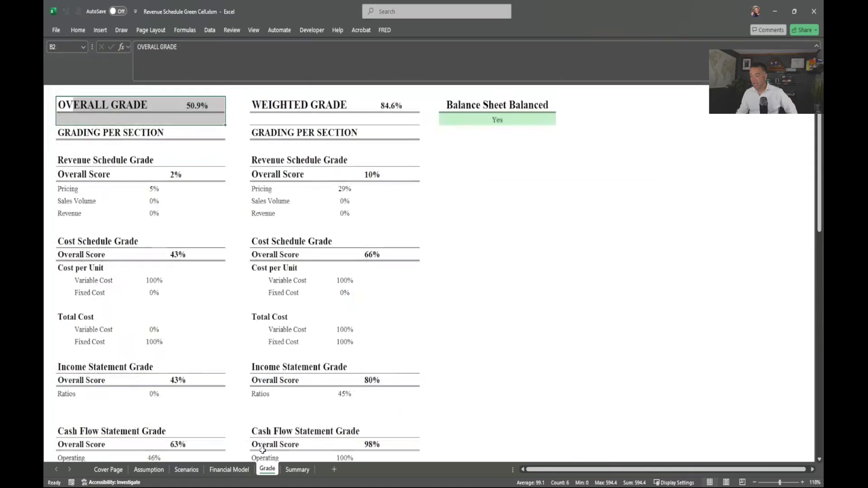
{"action": "left_click", "coordinate": [326, 246]}
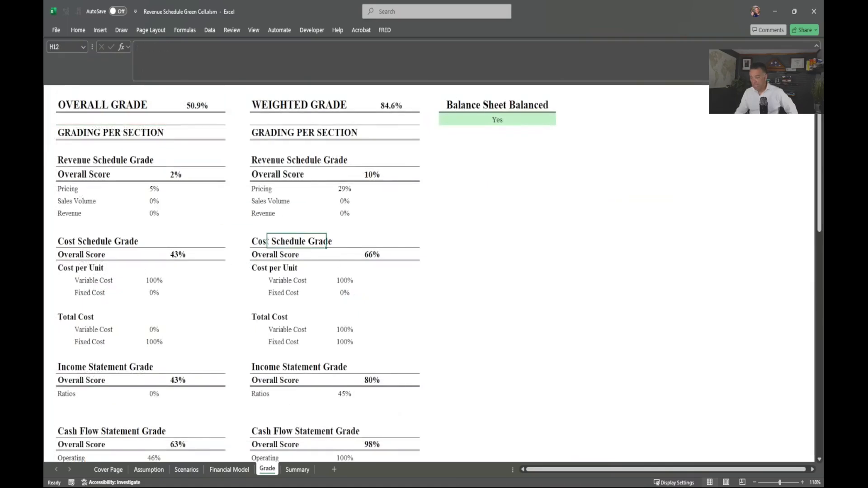
{"action": "left_click", "coordinate": [228, 469]}
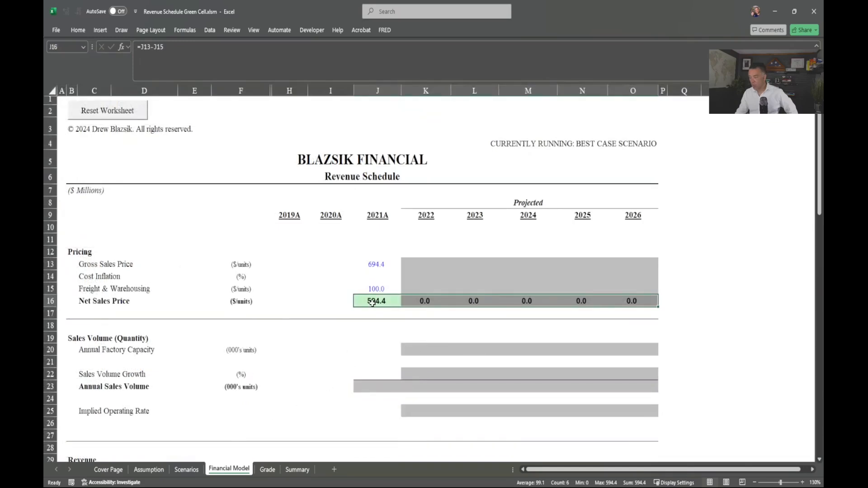
{"action": "left_click_drag", "start_coordinate": [420, 302], "coordinate": [647, 309]}
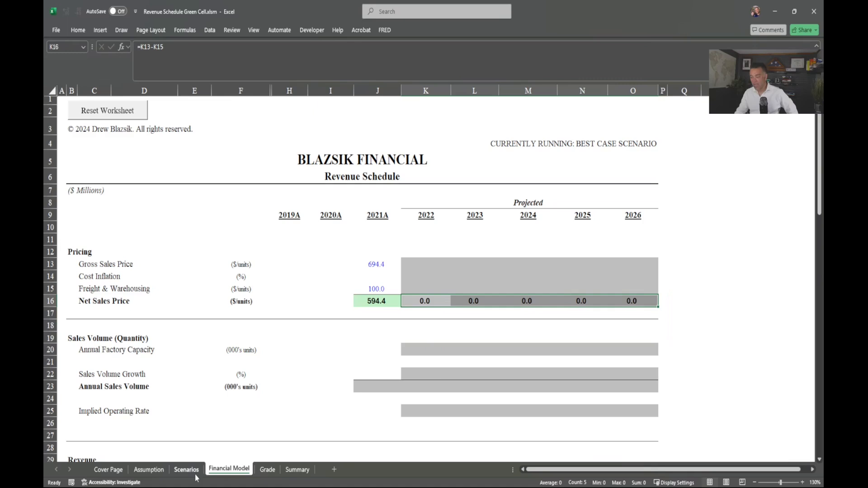
{"action": "left_click", "coordinate": [267, 470]}
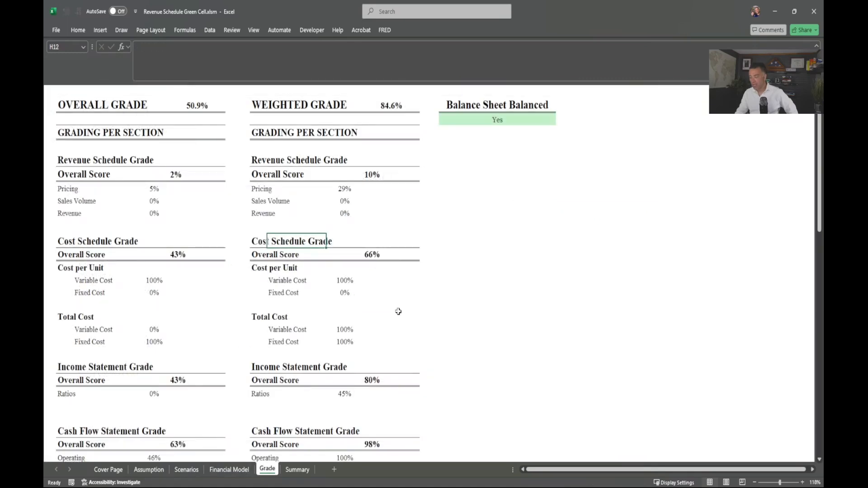
{"action": "left_click_drag", "start_coordinate": [256, 188], "coordinate": [350, 185]}
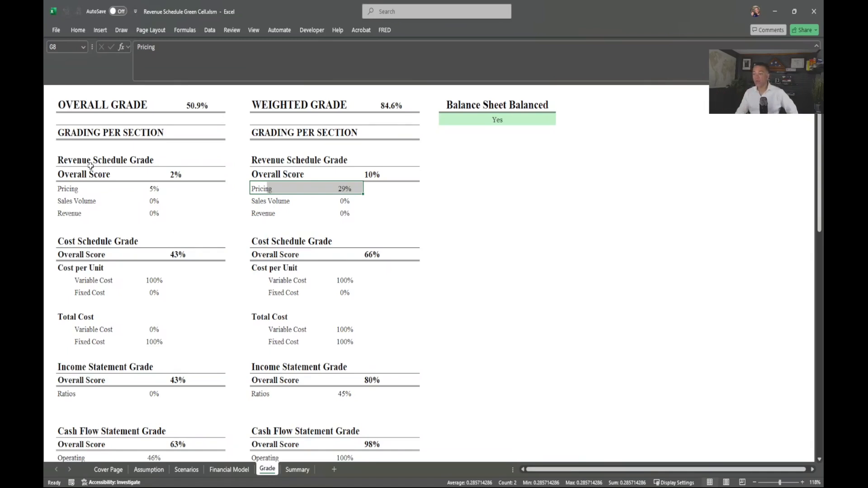
{"action": "left_click_drag", "start_coordinate": [61, 188], "coordinate": [183, 189]}
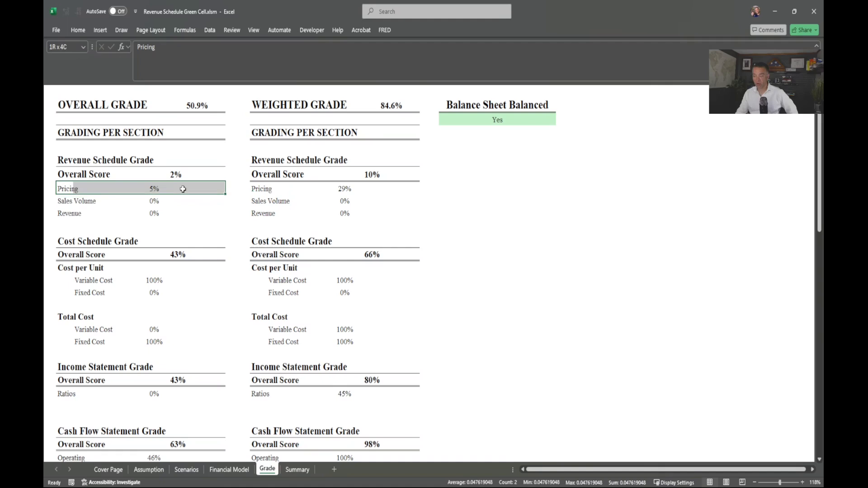
{"action": "left_click", "coordinate": [179, 174]}
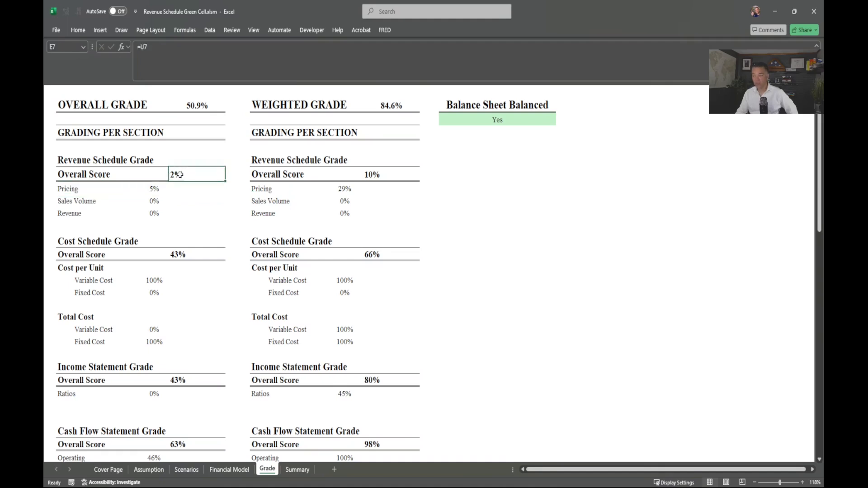
- Link the 2022 Gross Sales Price in K13 of the Financial Model to the Scenarios sheet's active sales price, =Scenarios!G22
{"action": "left_click", "coordinate": [229, 470]}
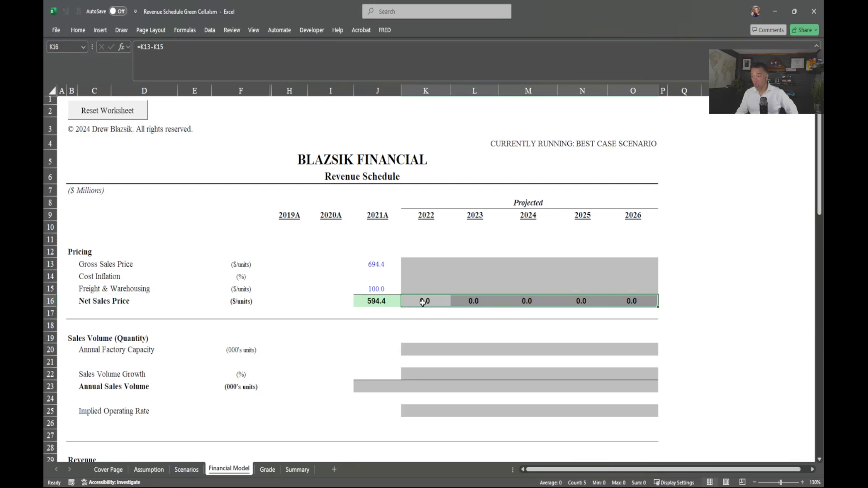
{"action": "left_click", "coordinate": [423, 302]}
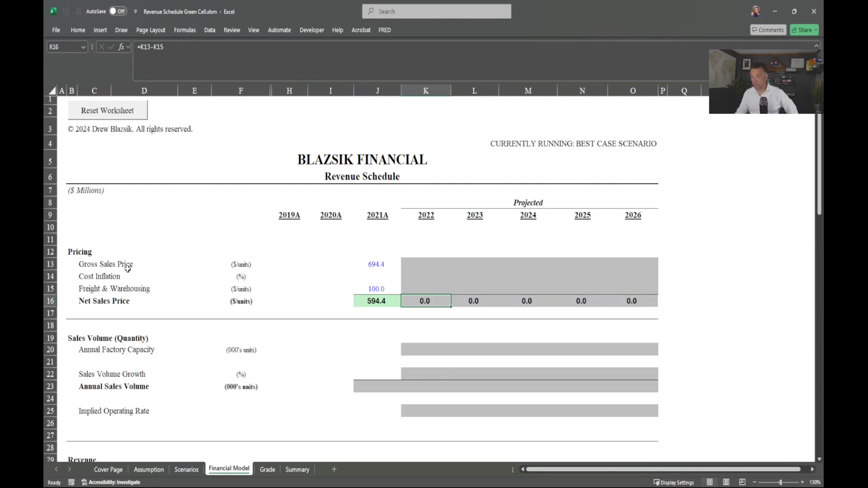
{"action": "left_click", "coordinate": [417, 263]}
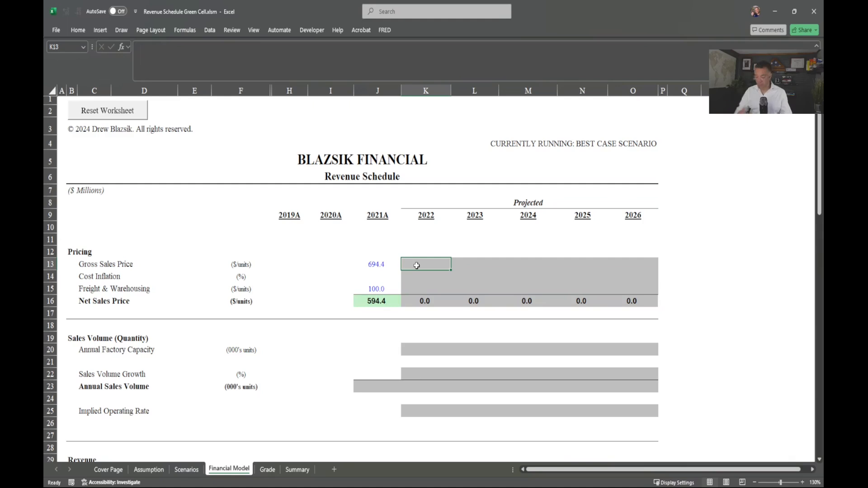
{"action": "type", "text": "="}
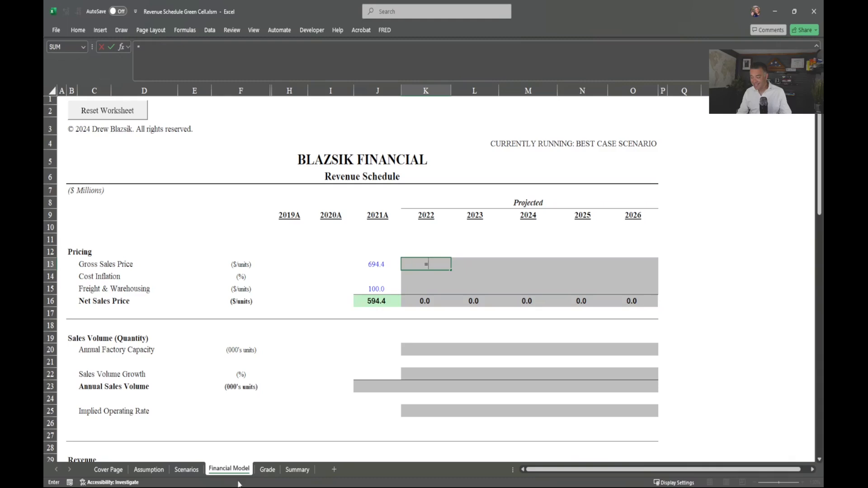
{"action": "left_click", "coordinate": [187, 470]}
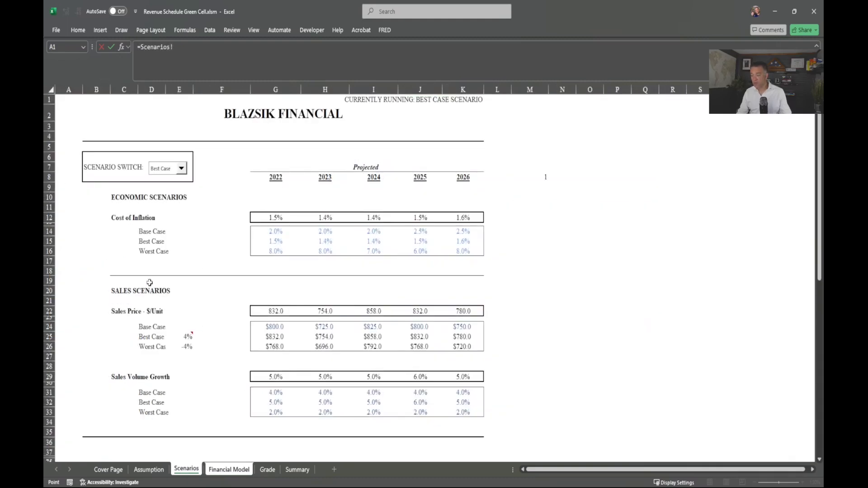
{"action": "left_click", "coordinate": [274, 311]}
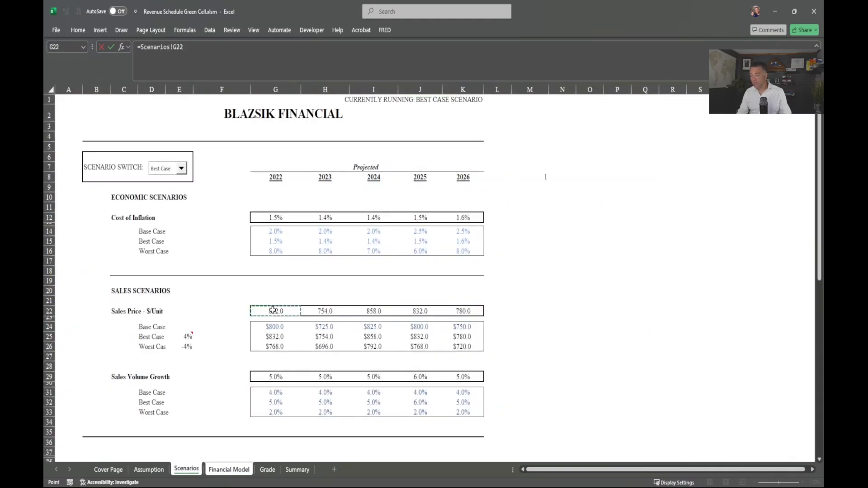
{"action": "key", "text": "Return"}
{"action": "key", "text": "Up"}
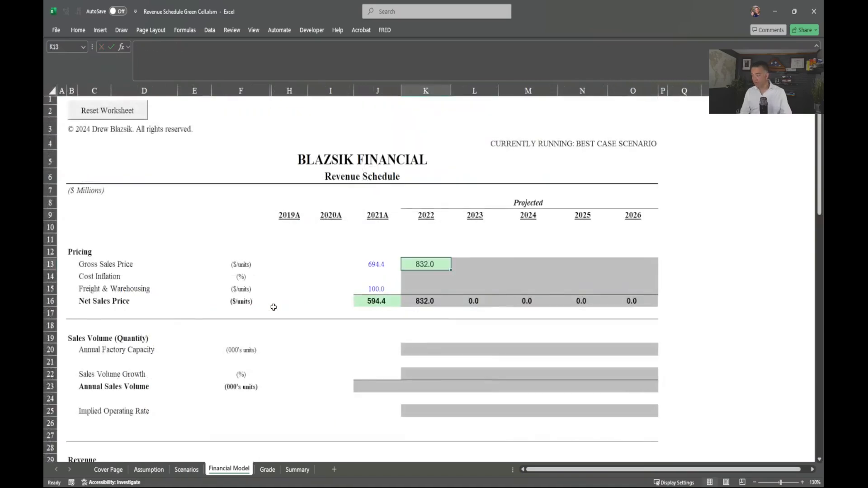
- Copy the Gross Sales Price link from K13 across the remaining projected years through 2026
{"action": "key", "text": "shift+Right"}
{"action": "key", "text": "shift+Right"}
{"action": "key", "text": "shift+Right"}
{"action": "key", "text": "shift+Right"}
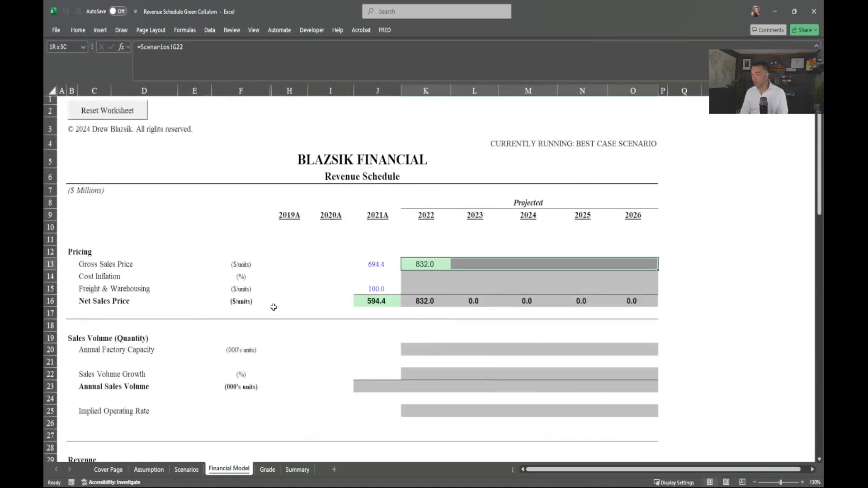
{"action": "key", "text": "ctrl+r"}
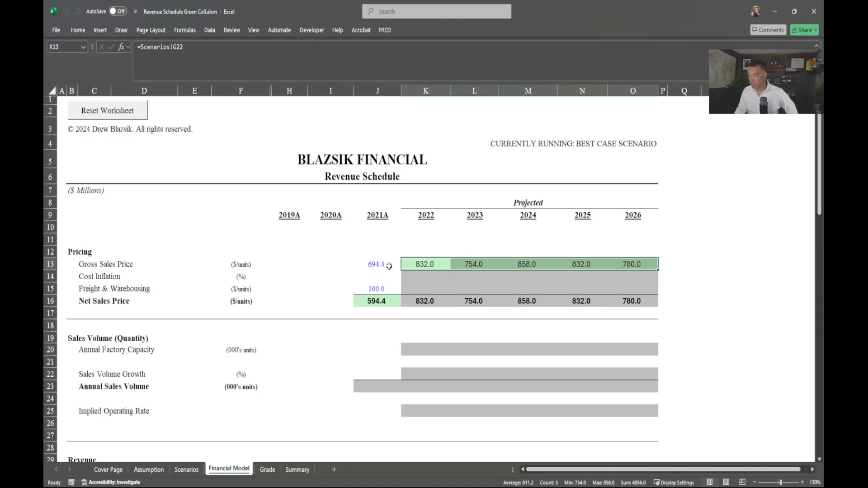
- Link the 2022 Cost Inflation in K14 of the Financial Model to the Scenarios sheet's active inflation rate, =Scenarios!G12
{"action": "left_click", "coordinate": [415, 278]}
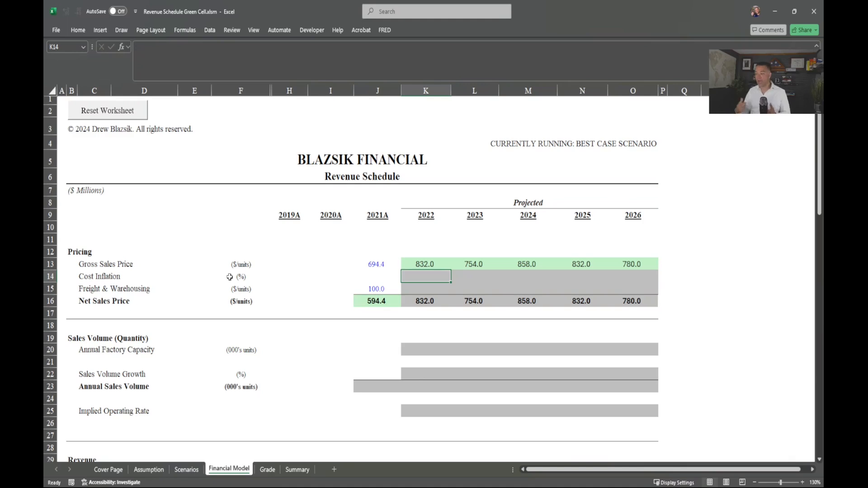
{"action": "type", "text": "="}
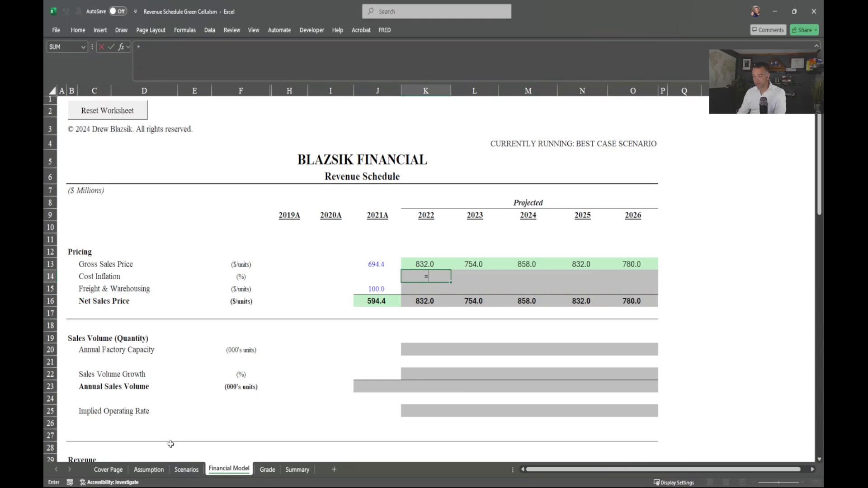
{"action": "left_click", "coordinate": [188, 470]}
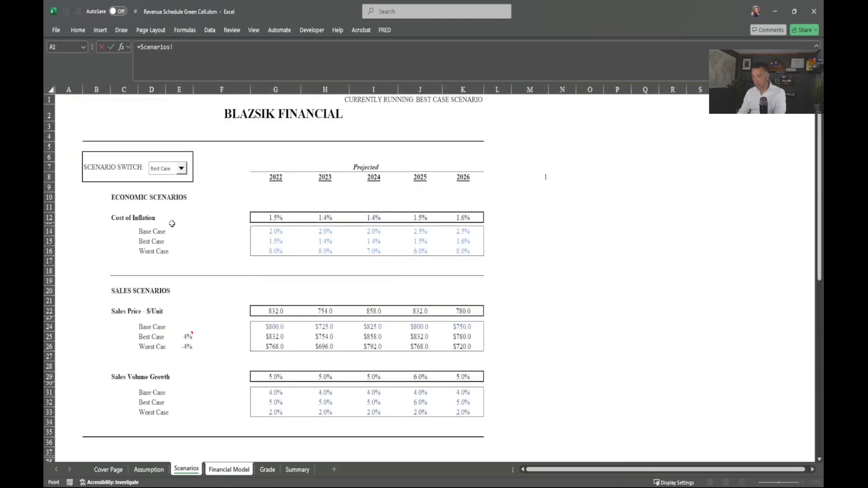
{"action": "left_click", "coordinate": [275, 219]}
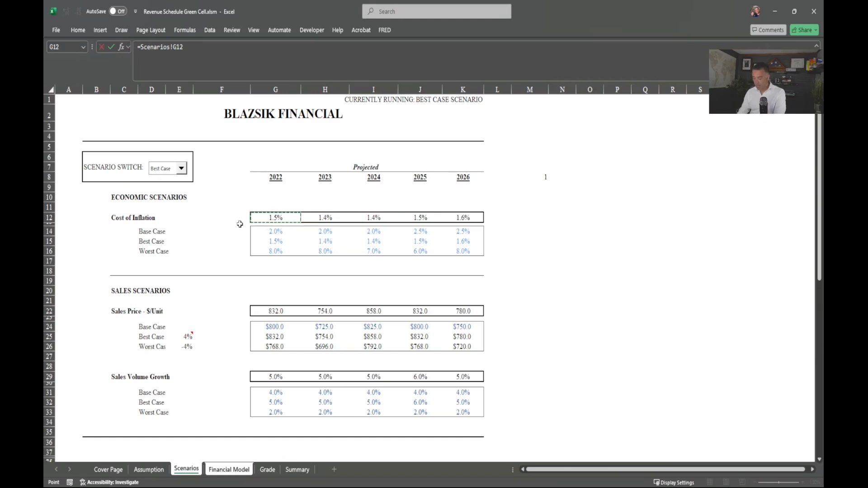
{"action": "key", "text": "Return"}
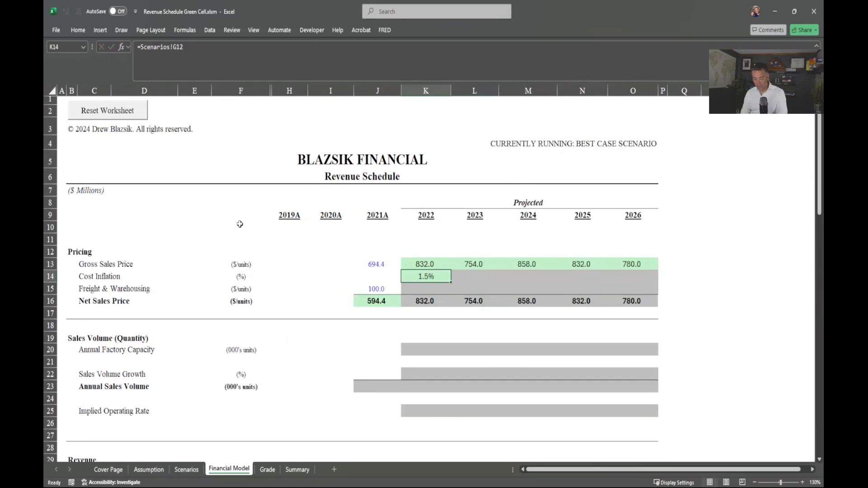
- Copy the Cost Inflation link from K14 across the remaining projected years through 2026
{"action": "key", "text": "shift+Right"}
{"action": "key", "text": "shift+Right"}
{"action": "key", "text": "shift+Right"}
{"action": "key", "text": "shift+Right"}
{"action": "key", "text": "ctrl+r"}
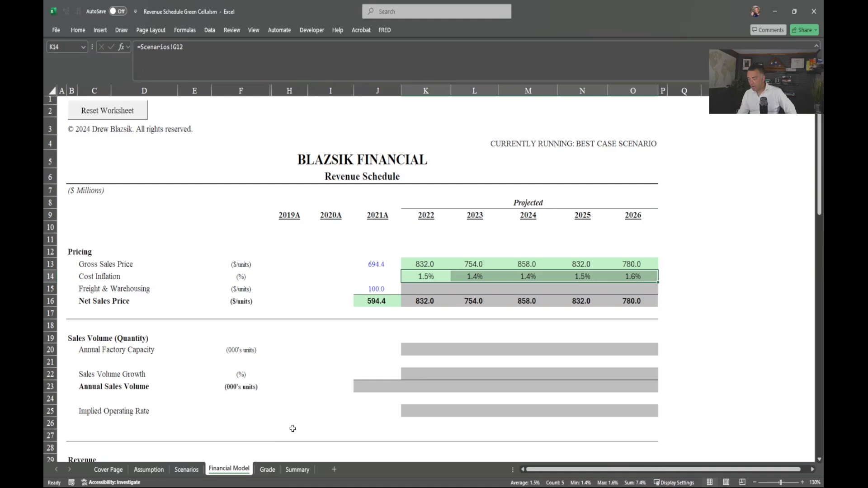
- Check the Revenue Schedule's Pricing scores on the Grade sheet, in both the overall and weighted sections, and return to the Financial Model
{"action": "left_click", "coordinate": [268, 469]}
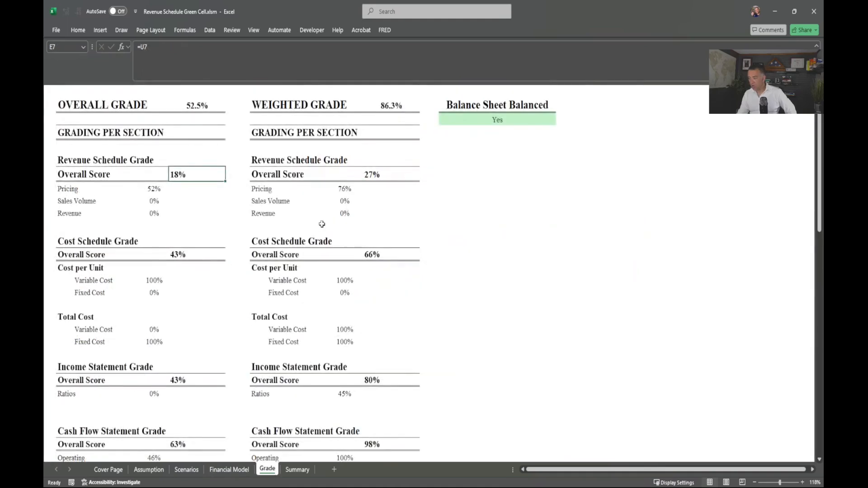
{"action": "left_click_drag", "start_coordinate": [262, 190], "coordinate": [370, 187]}
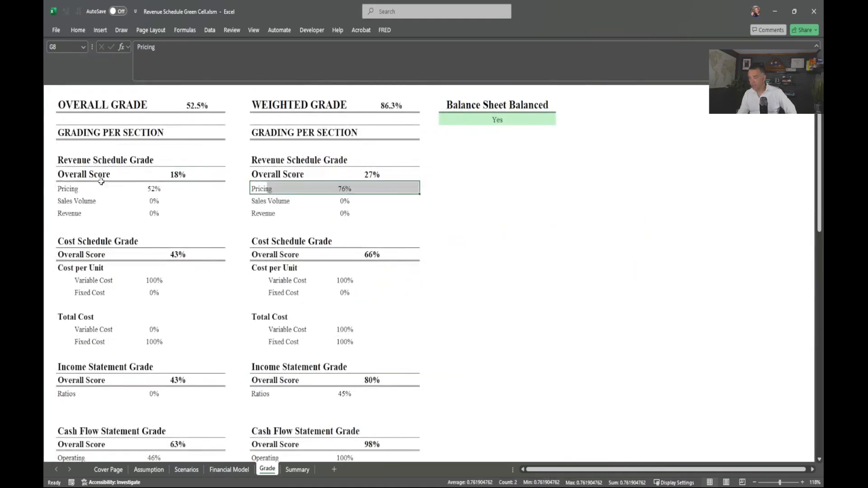
{"action": "left_click", "coordinate": [241, 473]}
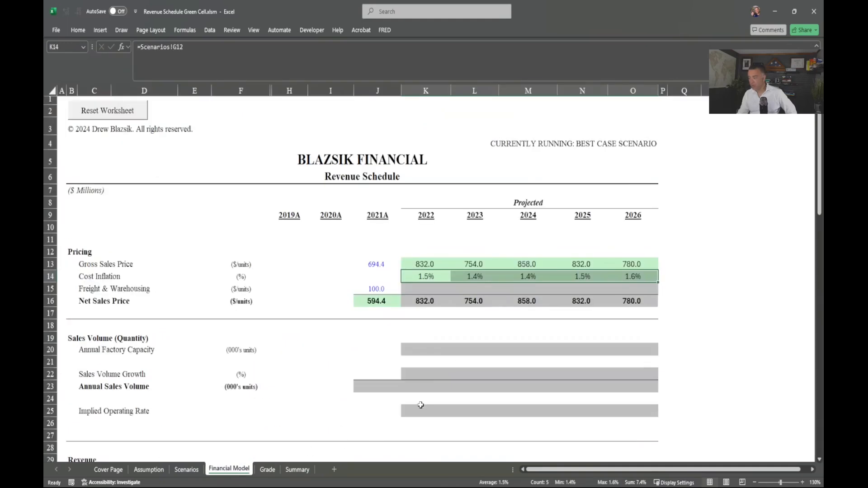
- Calculate the 2022 Freight & Warehousing price in K15 by inflating the 2021 value, =J15*(1+K14)
{"action": "left_click", "coordinate": [407, 288]}
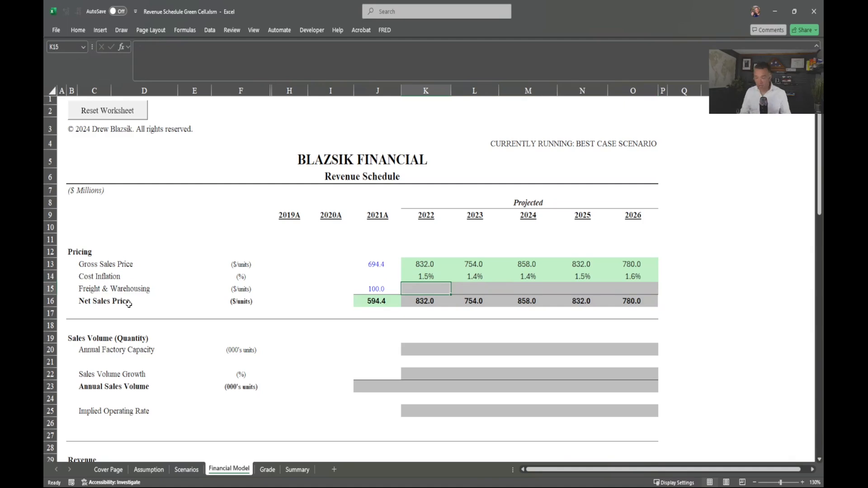
{"action": "type", "text": "="}
{"action": "key", "text": "Left"}
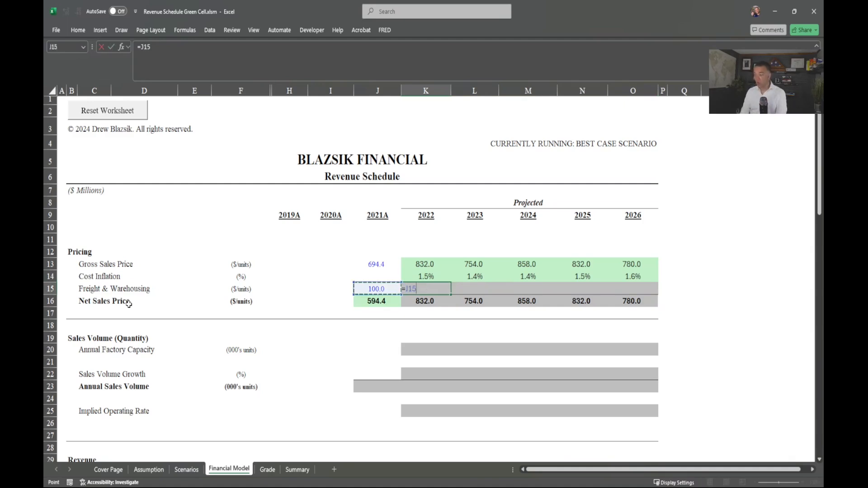
{"action": "type", "text": "*(1+"}
{"action": "key", "text": "Up"}
{"action": "type", "text": ")"}
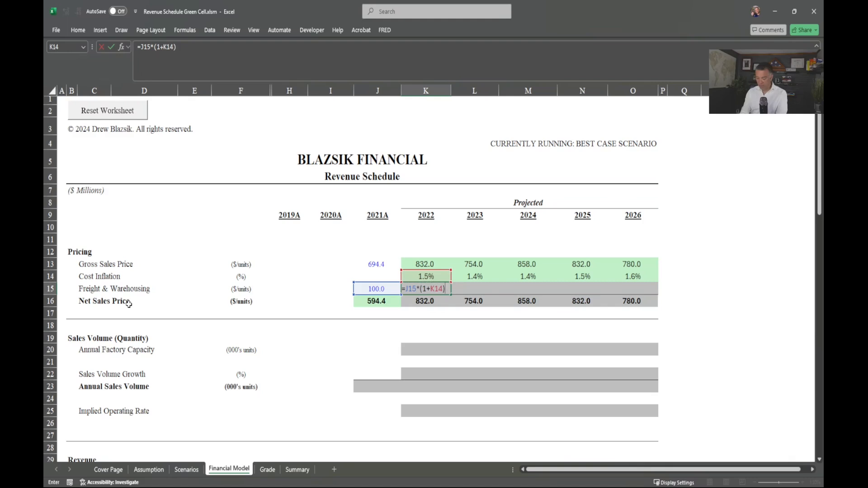
{"action": "key", "text": "ctrl+Return"}
- Copy the Freight & Warehousing formula from K15 across the remaining projected years through 2026
{"action": "key", "text": "shift+Right"}
{"action": "key", "text": "shift+Right"}
{"action": "key", "text": "shift+Right"}
{"action": "key", "text": "shift+Right"}
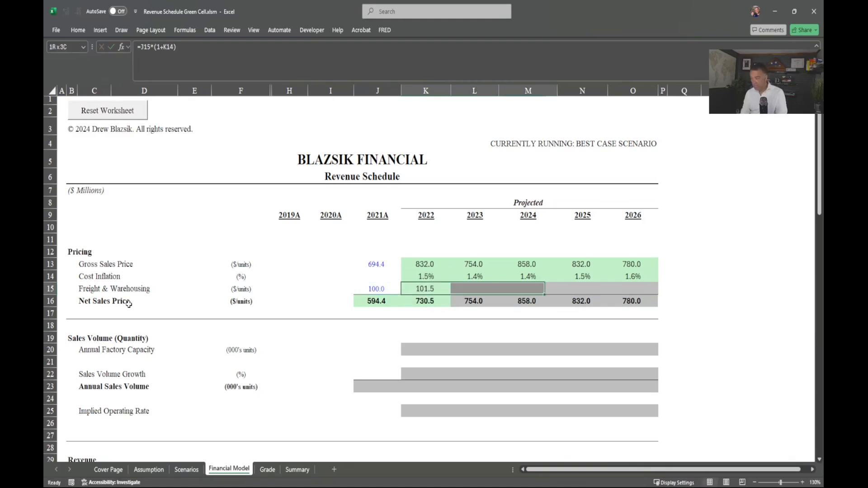
{"action": "key", "text": "ctrl+r"}
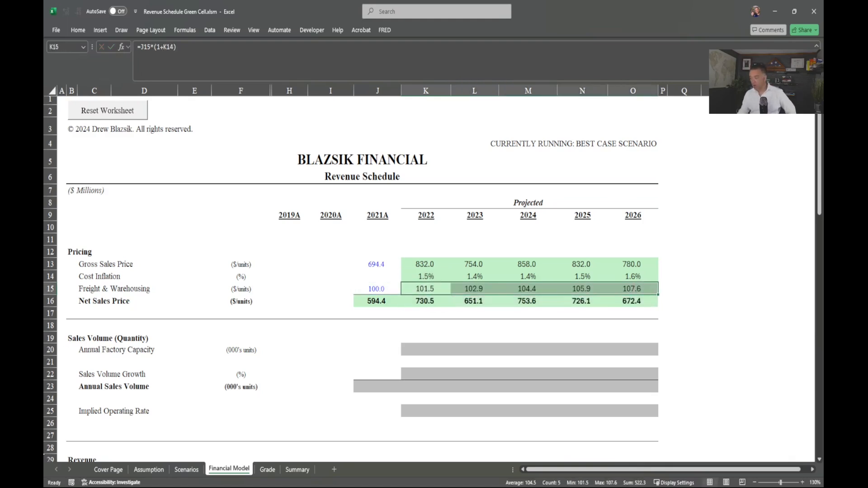
- Review the Pricing and Sales Volume scores on the Grade sheet and return to the Financial Model
{"action": "left_click", "coordinate": [269, 470]}
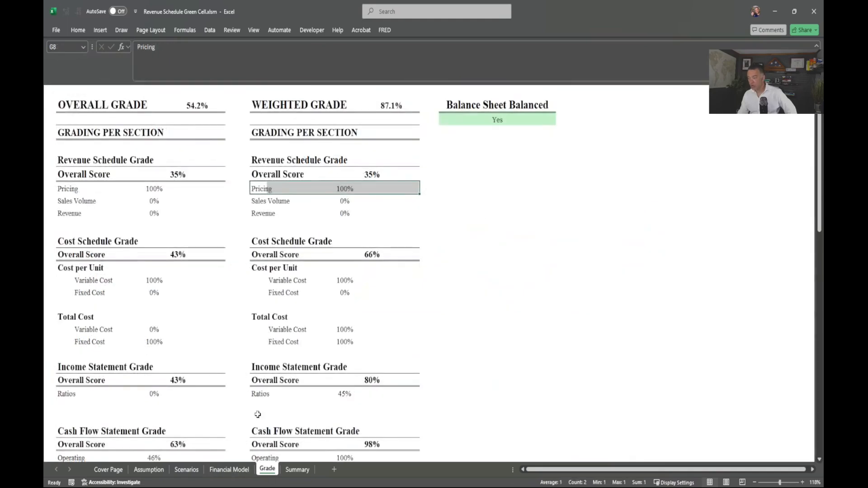
{"action": "left_click", "coordinate": [155, 199]}
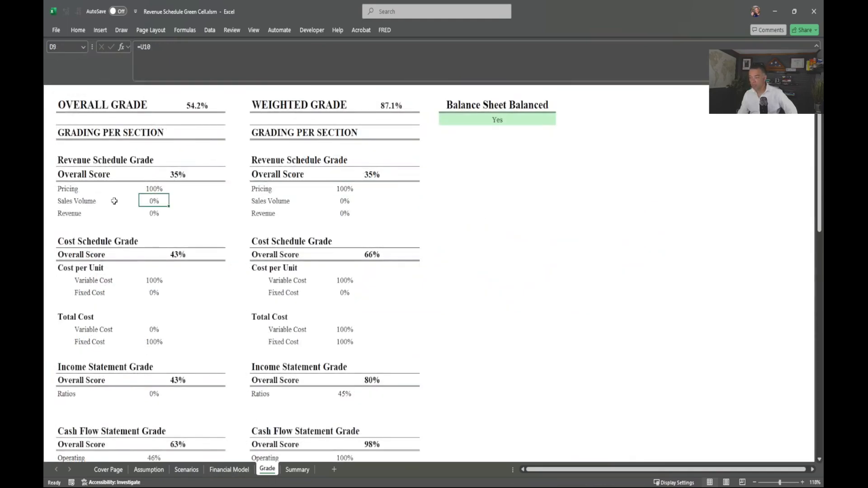
{"action": "left_click", "coordinate": [229, 470]}
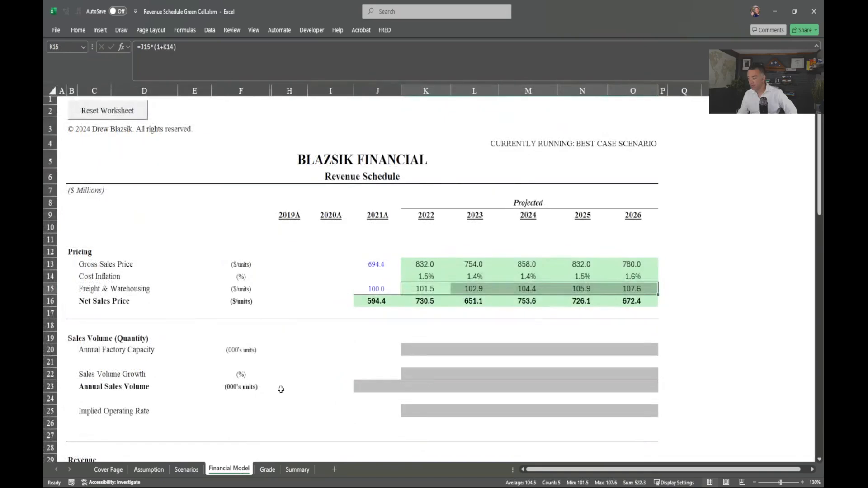
- Link the 2021 Gross Revenue in J30 of the Revenue Schedule to the Income Statement's 2021 Gross Revenue, =J94
{"action": "scroll", "coordinate": [281, 389], "scroll_direction": "down", "scroll_amount": 3}
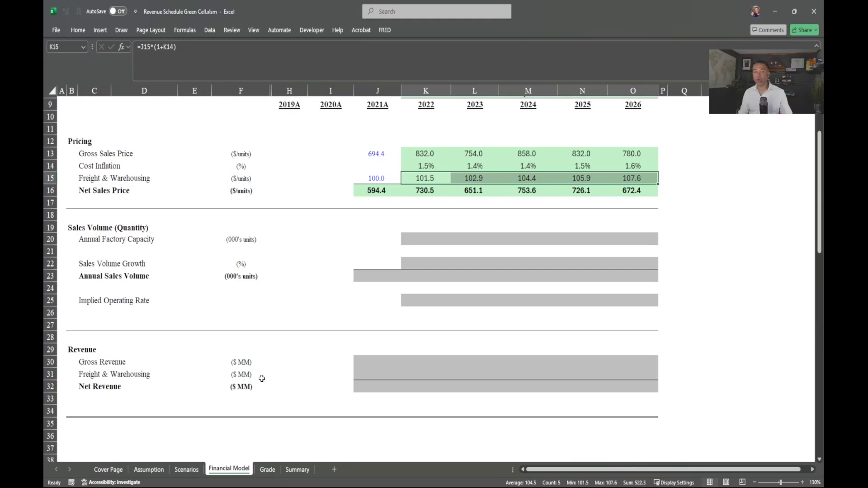
{"action": "scroll", "coordinate": [279, 361], "scroll_direction": "down", "scroll_amount": 2}
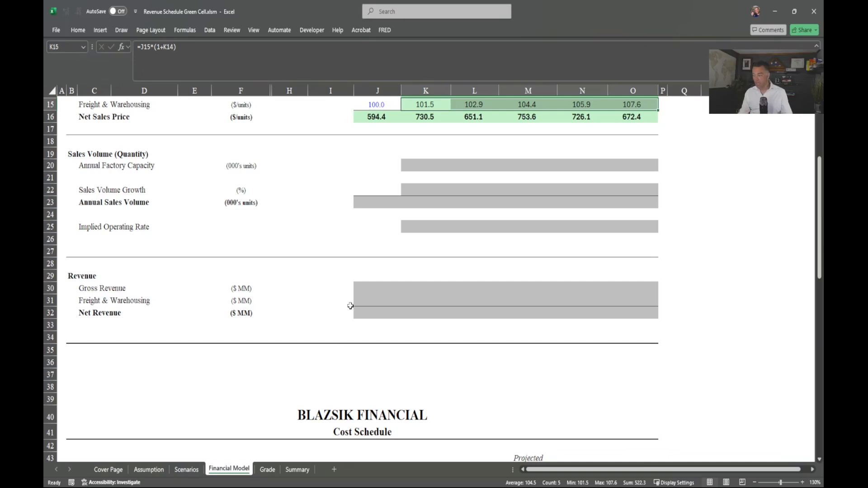
{"action": "left_click", "coordinate": [365, 285]}
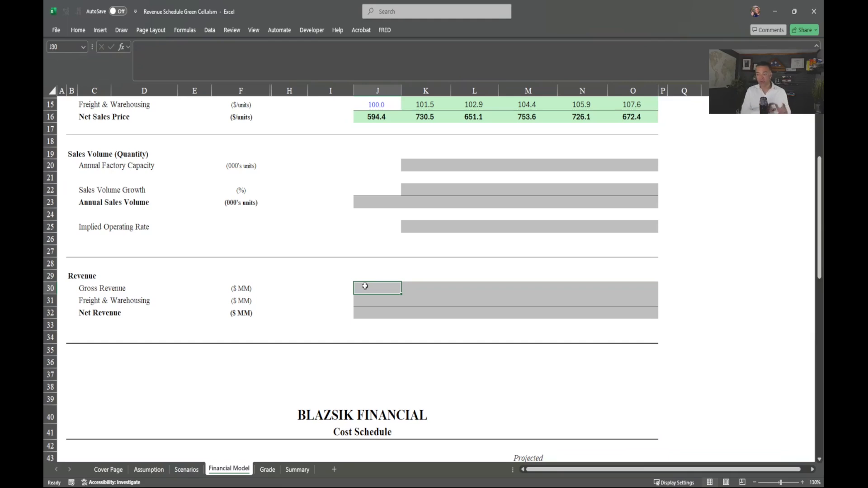
{"action": "type", "text": "="}
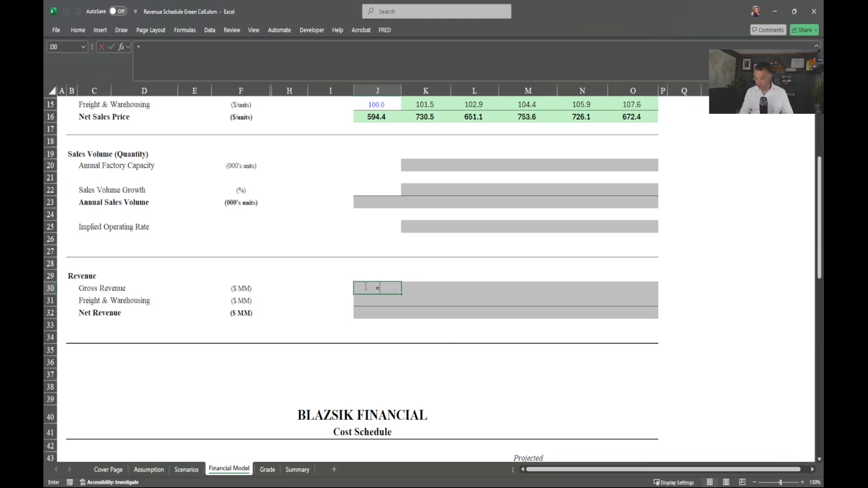
{"action": "key", "text": "Down"}
{"action": "key", "text": "Down"}
{"action": "key", "text": "Down"}
{"action": "key", "text": "Down"}
{"action": "key", "text": "Down"}
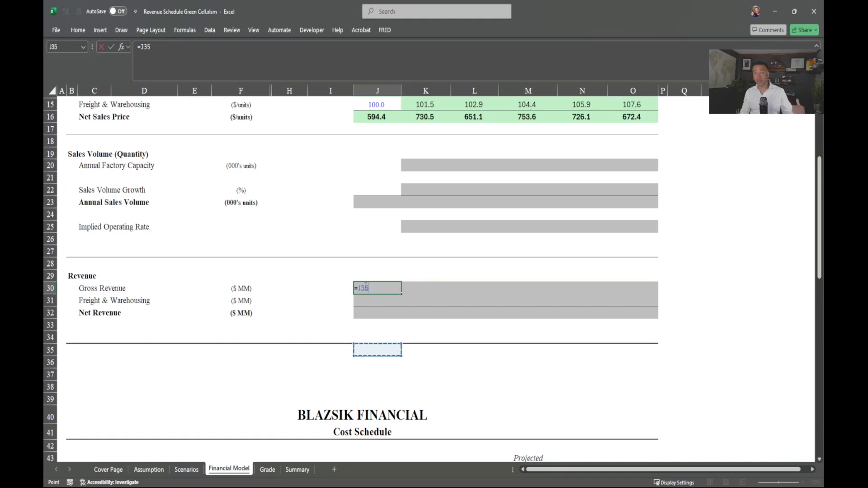
{"action": "key", "text": "Down"}
{"action": "key", "text": "Down"}
{"action": "key", "text": "Down"}
{"action": "key", "text": "Down"}
{"action": "key", "text": "Down"}
{"action": "key", "text": "Down"}
{"action": "key", "text": "Down"}
{"action": "key", "text": "Down"}
{"action": "key", "text": "Down"}
{"action": "key", "text": "Down"}
{"action": "key", "text": "Down"}
{"action": "key", "text": "Down"}
{"action": "key", "text": "Down"}
{"action": "key", "text": "Down"}
{"action": "key", "text": "Down"}
{"action": "key", "text": "Down"}
{"action": "key", "text": "Down"}
{"action": "key", "text": "Down"}
{"action": "key", "text": "Down"}
{"action": "key", "text": "Down"}
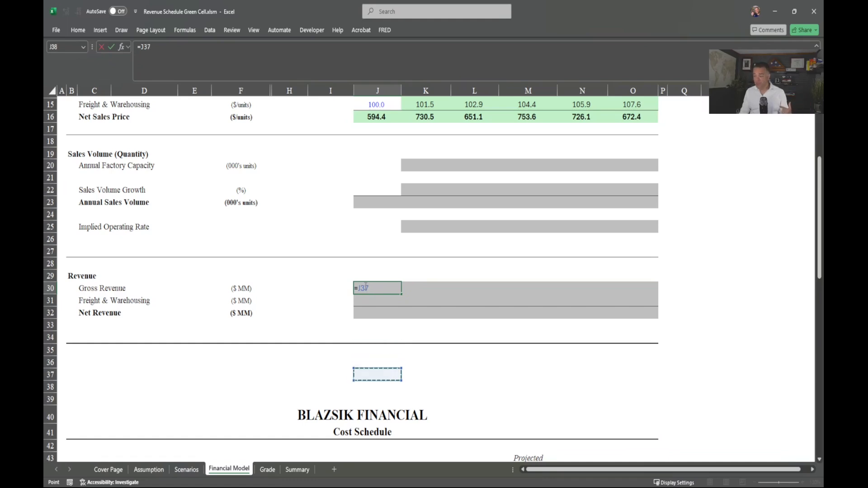
{"action": "key", "text": "Down"}
{"action": "key", "text": "Down"}
{"action": "key", "text": "Down"}
{"action": "key", "text": "Down"}
{"action": "key", "text": "Down"}
{"action": "key", "text": "Down"}
{"action": "key", "text": "Down"}
{"action": "key", "text": "Down"}
{"action": "key", "text": "Down"}
{"action": "key", "text": "Down"}
{"action": "key", "text": "Up"}
{"action": "key", "text": "Up"}
{"action": "key", "text": "Up"}
{"action": "key", "text": "Up"}
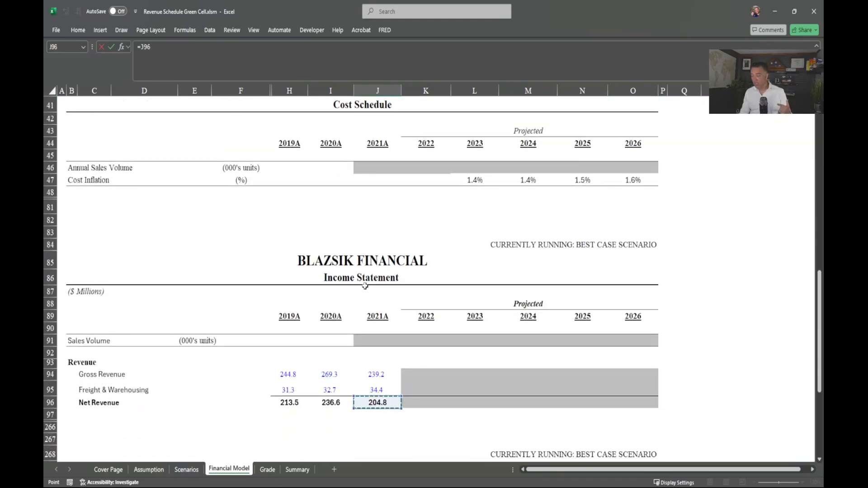
{"action": "key", "text": "shift+Return"}
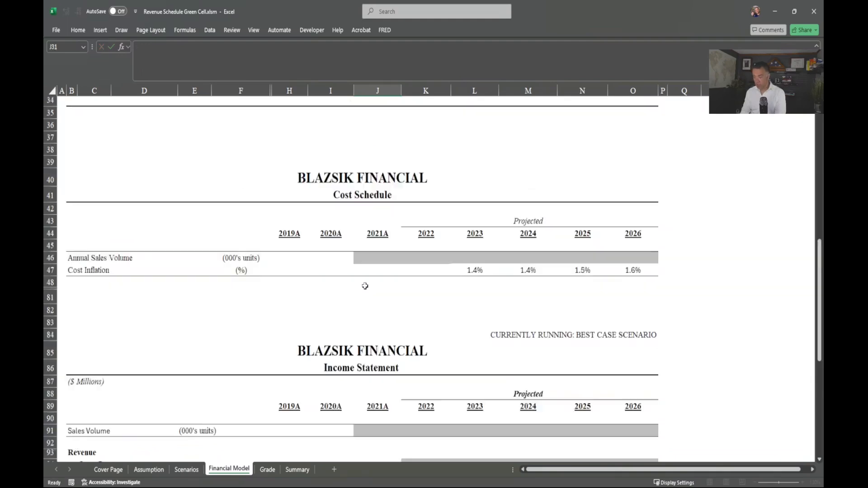
- Copy the 2021 Gross Revenue link from J30 down to the Freight & Warehousing cell J31
{"action": "key", "text": "Down"}
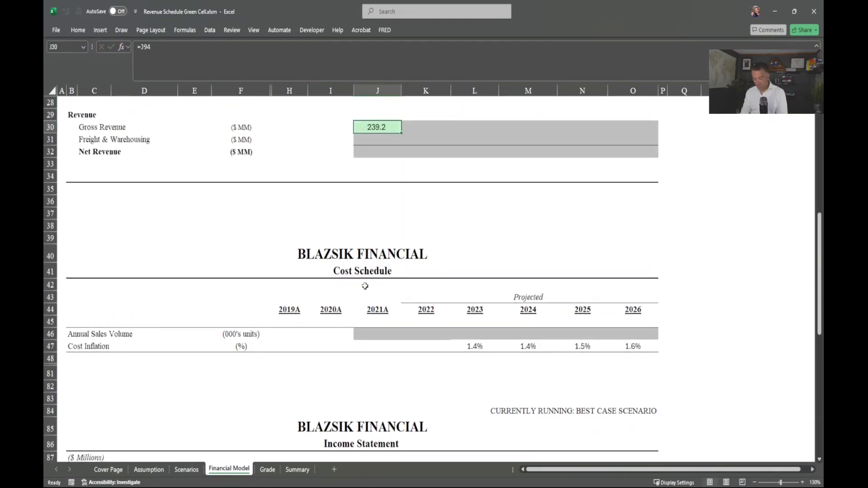
{"action": "key", "text": "shift+Down"}
{"action": "key", "text": "ctrl+d"}
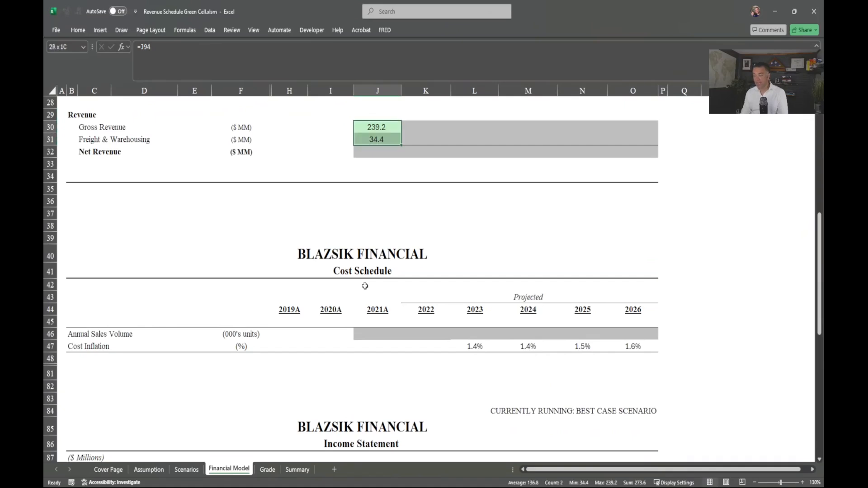
- Calculate the 2021 Net Revenue in J32 as Gross Revenue minus Freight & Warehousing, =J30-J31
{"action": "key", "text": "Down"}
{"action": "key", "text": "Down"}
{"action": "type", "text": "="}
{"action": "key", "text": "Up"}
{"action": "key", "text": "Up"}
{"action": "type", "text": "-"}
{"action": "key", "text": "Up"}
{"action": "key", "text": "Return"}
{"action": "key", "text": "Up"}
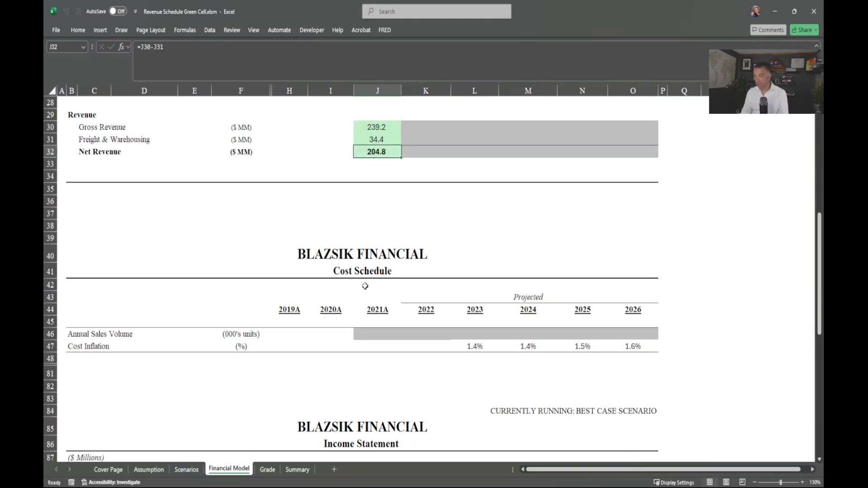
- Compare the Revenue Schedule's 2021 and projected revenue cells with the matching revenue rows of the Income Statement
{"action": "scroll", "coordinate": [365, 286], "scroll_direction": "up", "scroll_amount": 4}
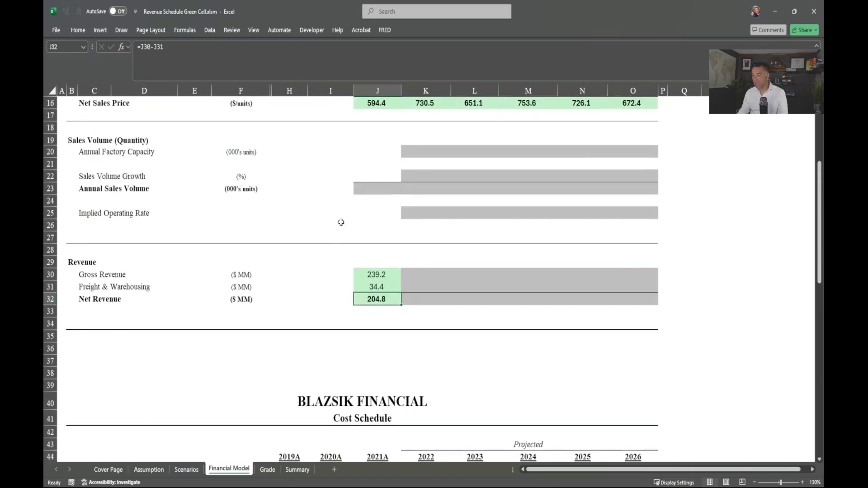
{"action": "scroll", "coordinate": [374, 278], "scroll_direction": "up", "scroll_amount": 2}
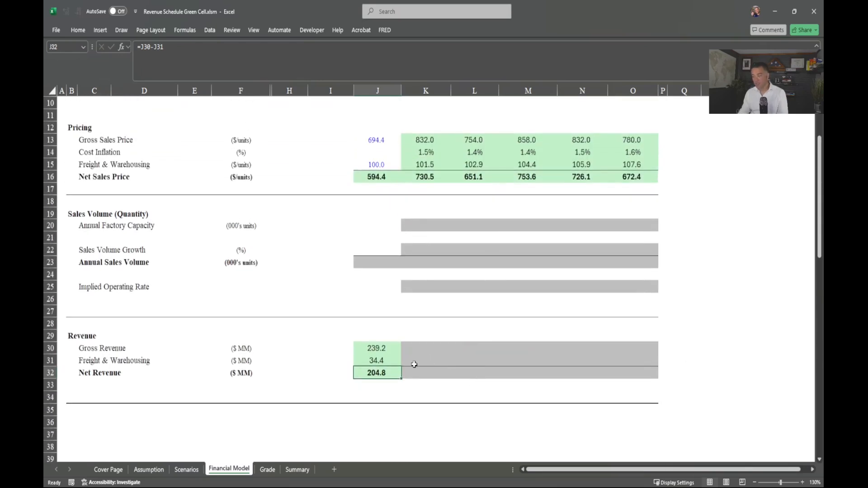
{"action": "left_click_drag", "start_coordinate": [405, 344], "coordinate": [626, 374]}
{"action": "scroll", "coordinate": [608, 398], "scroll_direction": "down", "scroll_amount": 2}
{"action": "scroll", "coordinate": [608, 399], "scroll_direction": "down", "scroll_amount": 10}
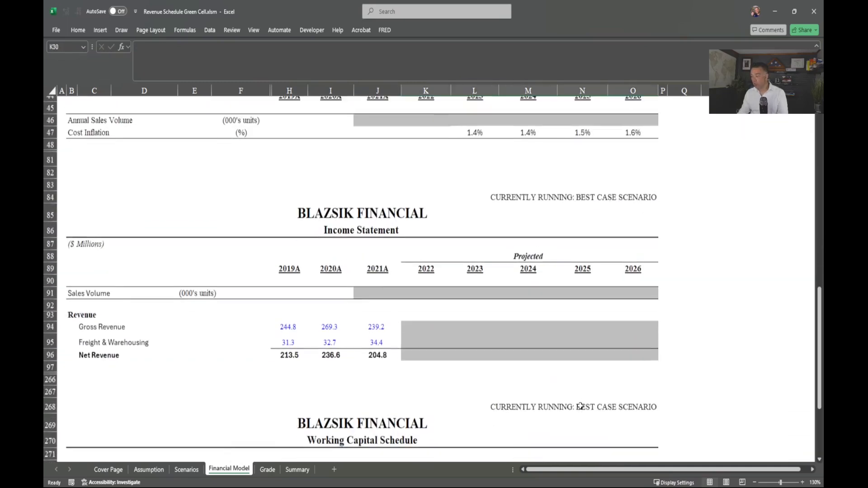
{"action": "left_click_drag", "start_coordinate": [413, 322], "coordinate": [647, 350]}
{"action": "scroll", "coordinate": [506, 367], "scroll_direction": "up", "scroll_amount": 10}
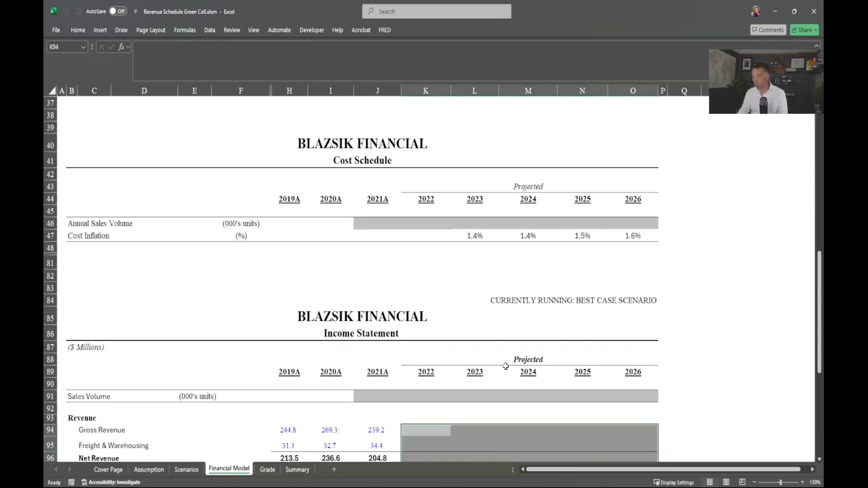
{"action": "left_click_drag", "start_coordinate": [377, 310], "coordinate": [381, 334]}
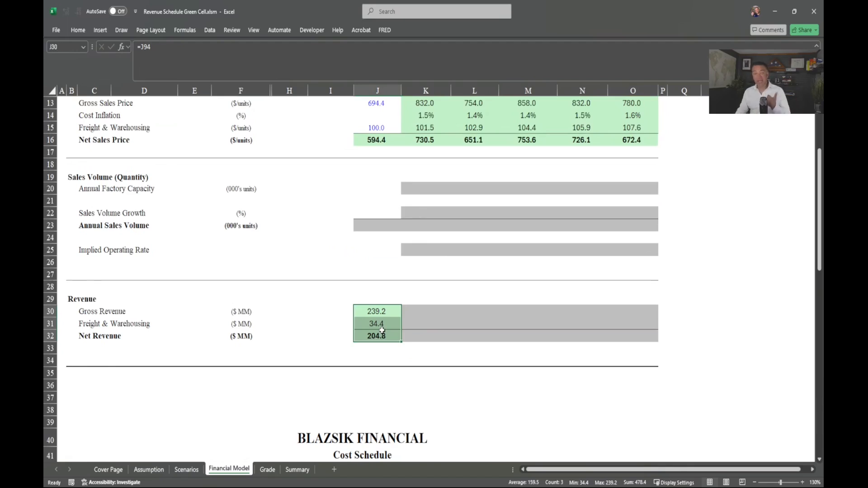
- Calculate the 2021 Annual Sales Volume in J23 as Gross Revenue divided by Gross Sales Price times 1000, =J30/J13*1000
{"action": "scroll", "coordinate": [382, 330], "scroll_direction": "up", "scroll_amount": 2}
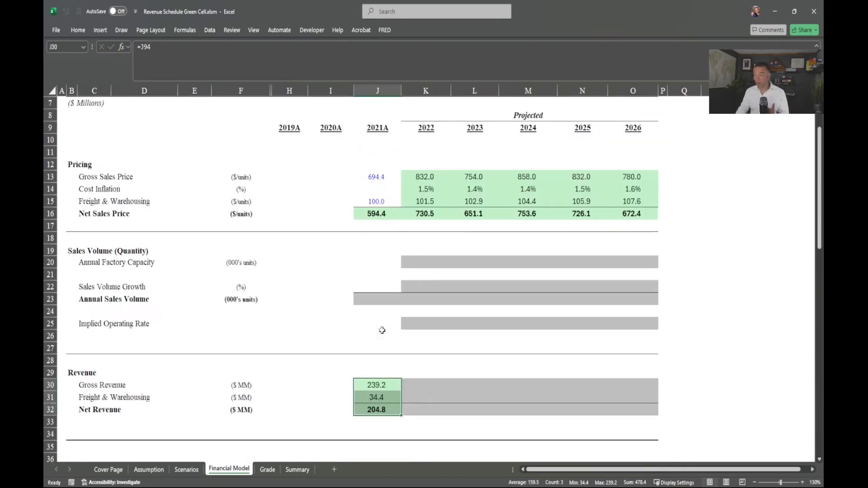
{"action": "left_click", "coordinate": [384, 300]}
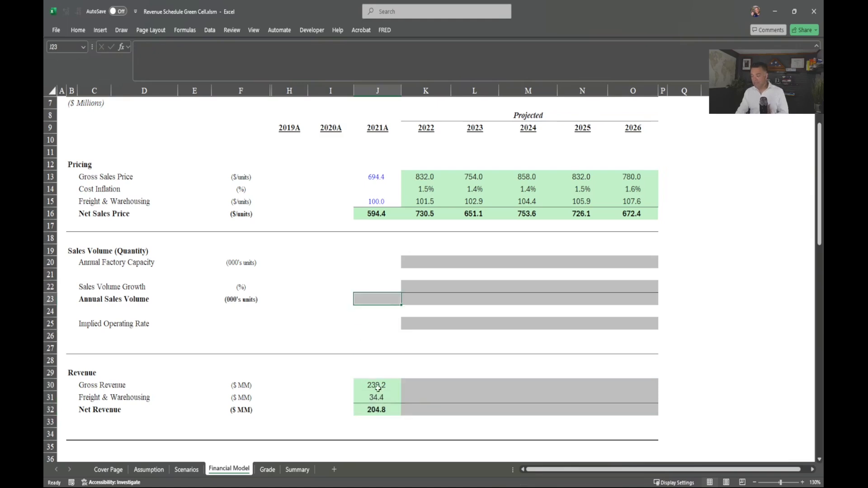
{"action": "left_click_drag", "start_coordinate": [379, 388], "coordinate": [381, 404]}
{"action": "left_click_drag", "start_coordinate": [372, 177], "coordinate": [381, 208]}
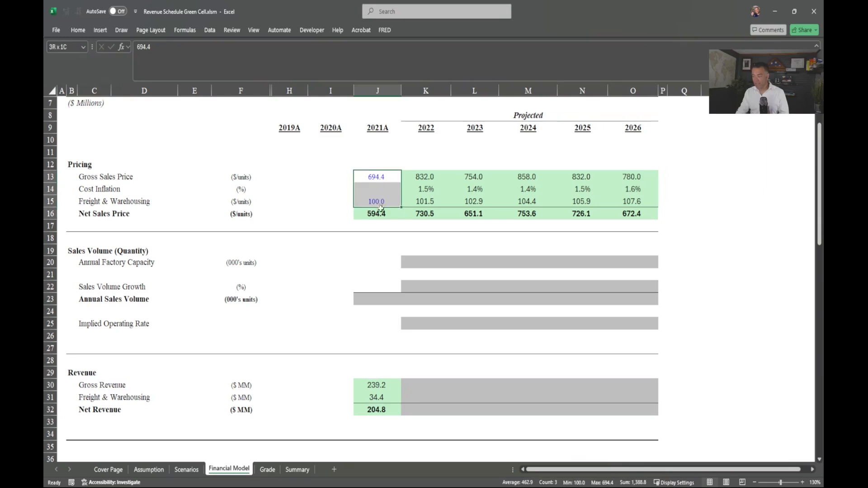
{"action": "left_click", "coordinate": [364, 299]}
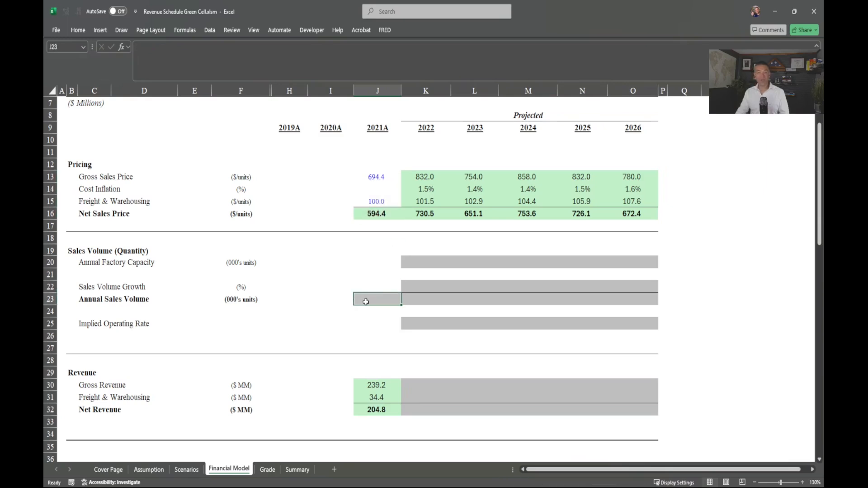
{"action": "type", "text": "="}
{"action": "key", "text": "Down"}
{"action": "key", "text": "Down"}
{"action": "key", "text": "Down"}
{"action": "key", "text": "Down"}
{"action": "key", "text": "Down"}
{"action": "key", "text": "Down"}
{"action": "key", "text": "Down"}
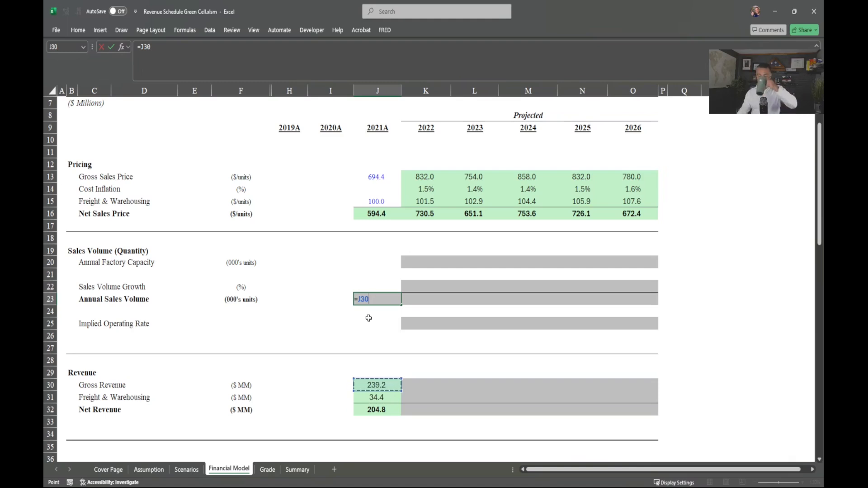
{"action": "type", "text": "/"}
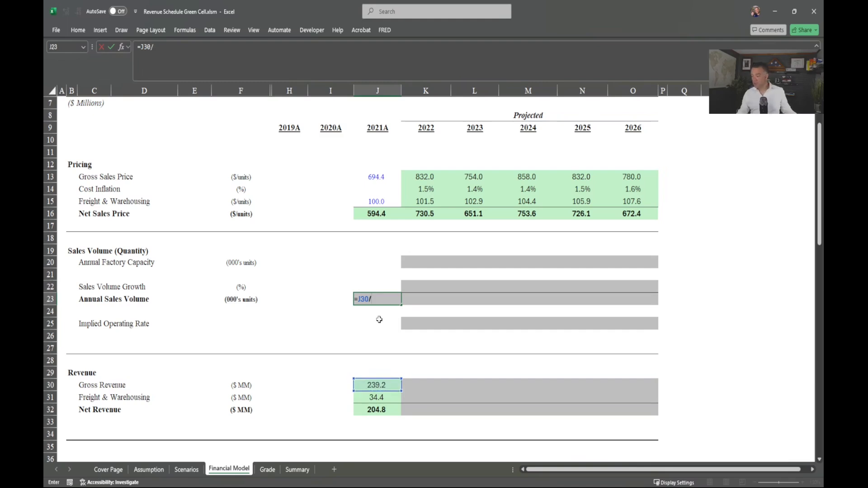
{"action": "left_click", "coordinate": [373, 178]}
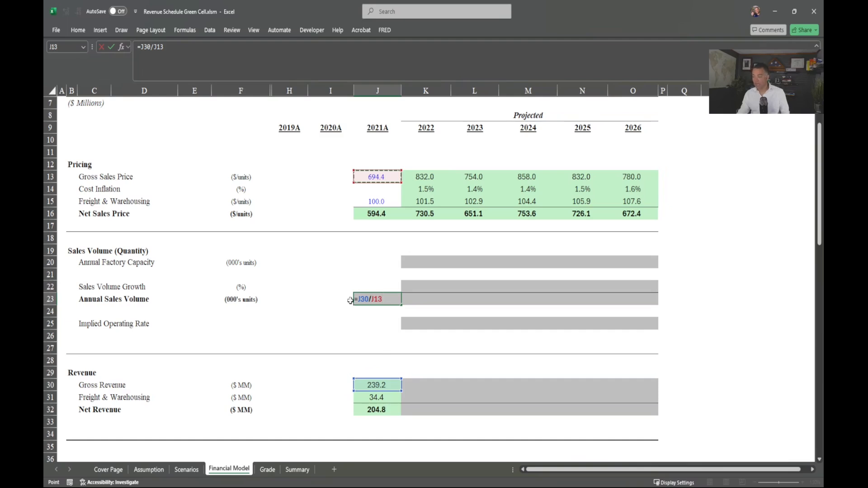
{"action": "type", "text": "*1000"}
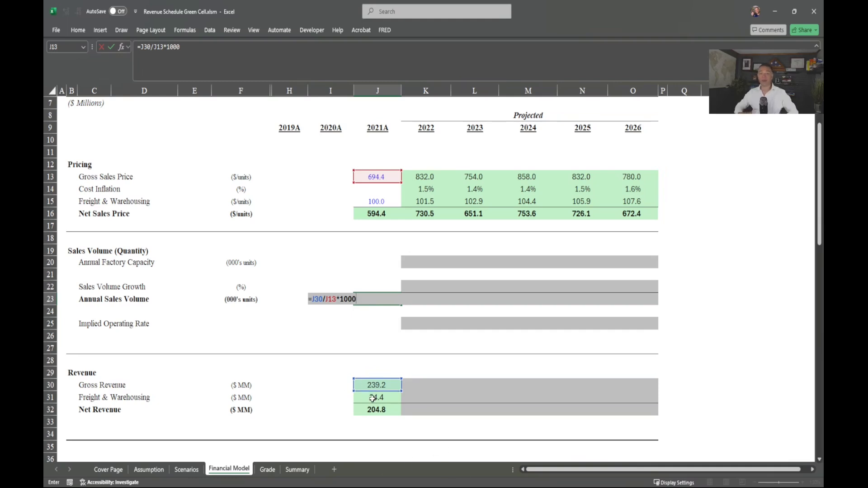
{"action": "key", "text": "ctrl+Return"}
{"action": "key", "text": "Return"}
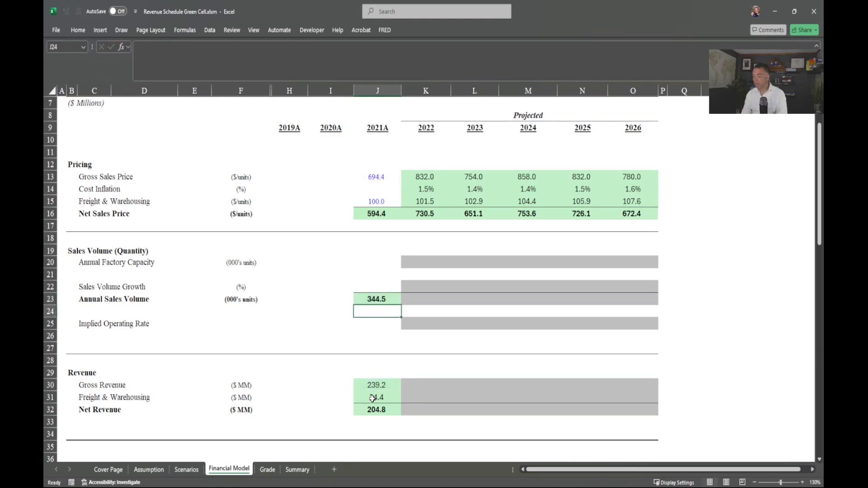
{"action": "key", "text": "Up"}
{"action": "key", "text": "Up"}
{"action": "key", "text": "Down"}
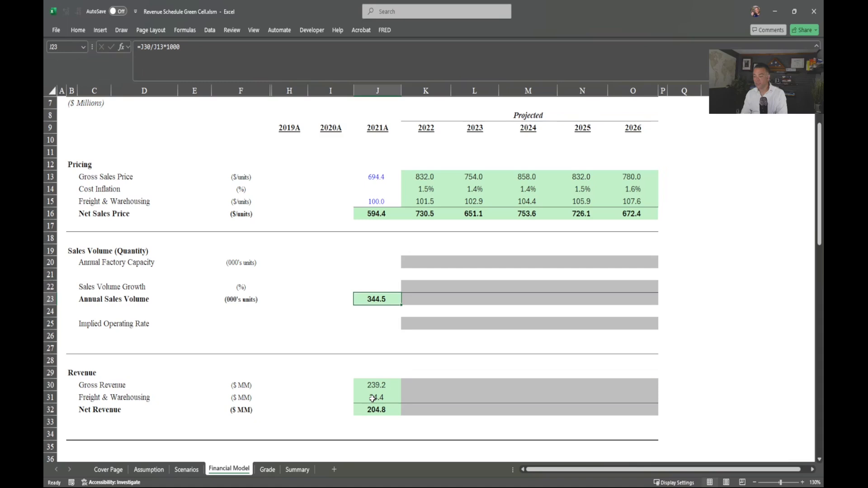
- Link the 2022 Annual Factory Capacity in K20 to the Operations capacity on the Assumption sheet, =Assumption!N11
{"action": "key", "text": "Right"}
{"action": "key", "text": "Right"}
{"action": "key", "text": "Right"}
{"action": "key", "text": "Right"}
{"action": "key", "text": "Up"}
{"action": "key", "text": "Up"}
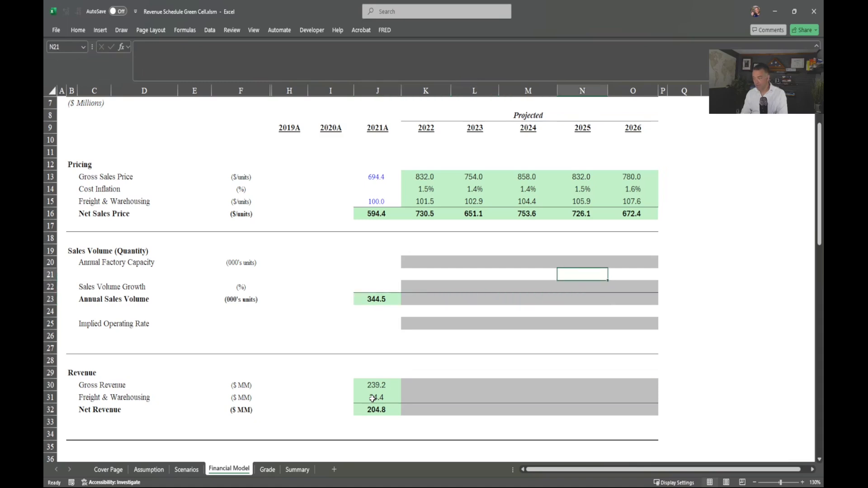
{"action": "key", "text": "Left"}
{"action": "key", "text": "Left"}
{"action": "key", "text": "Left"}
{"action": "key", "text": "Up"}
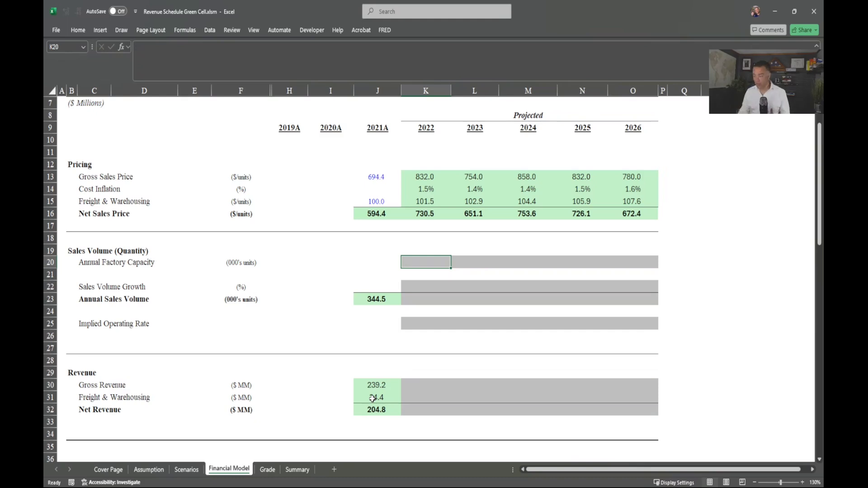
{"action": "type", "text": "="}
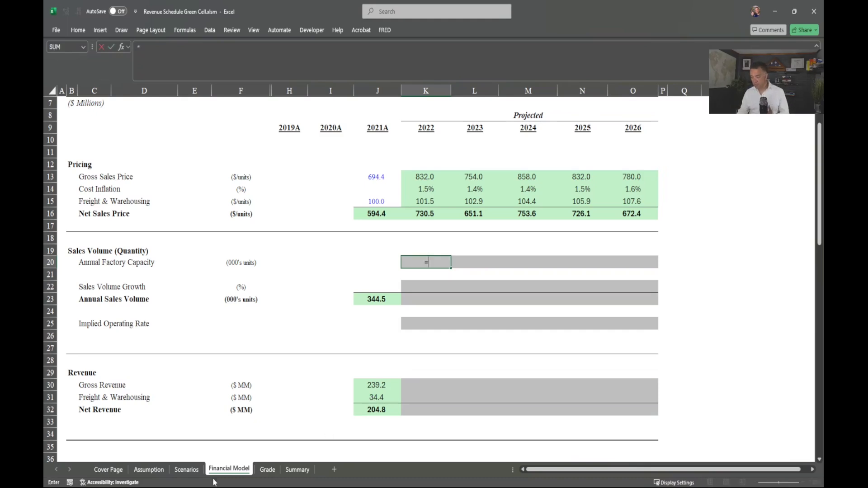
{"action": "left_click", "coordinate": [150, 470]}
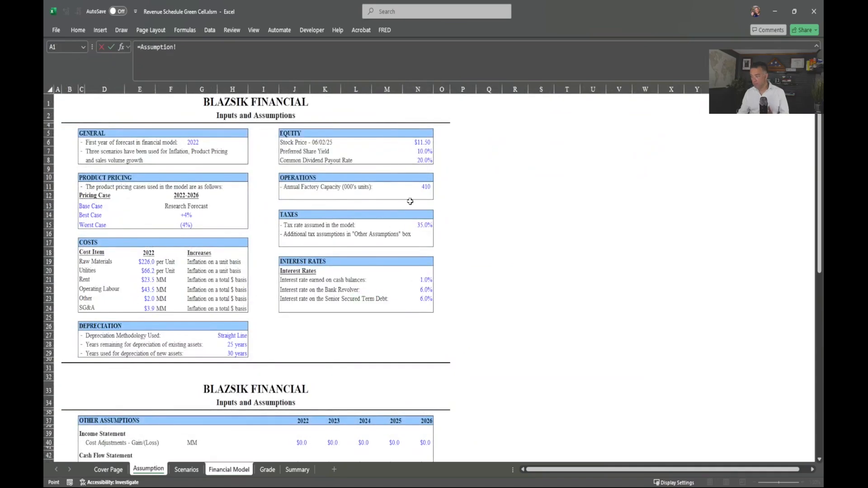
{"action": "left_click", "coordinate": [426, 187]}
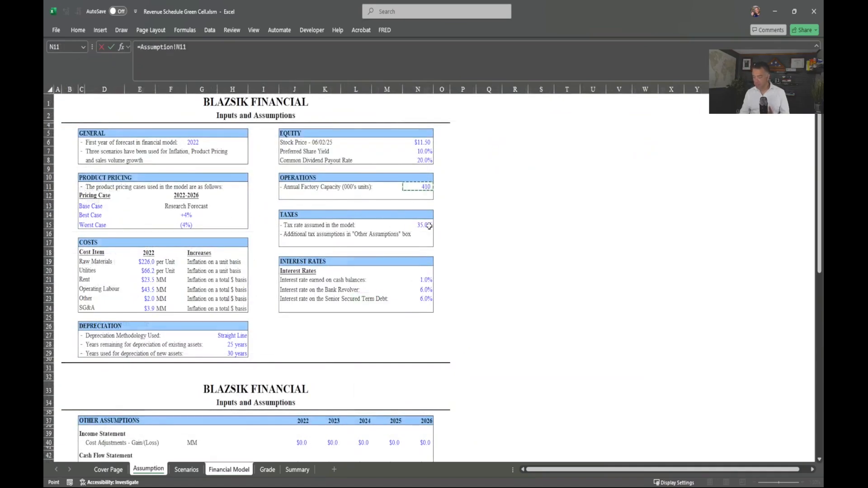
{"action": "key", "text": "Return"}
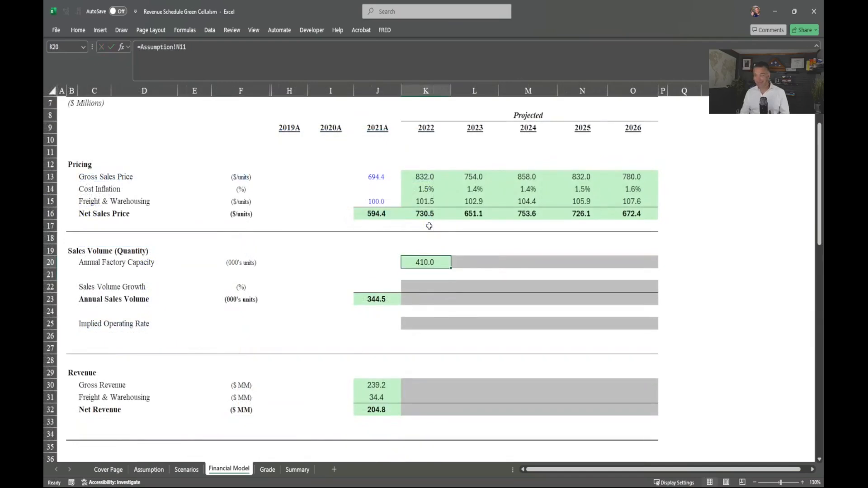
- Set the 2023 Annual Factory Capacity in L20 equal to the prior year, =K20, and copy it across through 2026 in O20
{"action": "key", "text": "Right"}
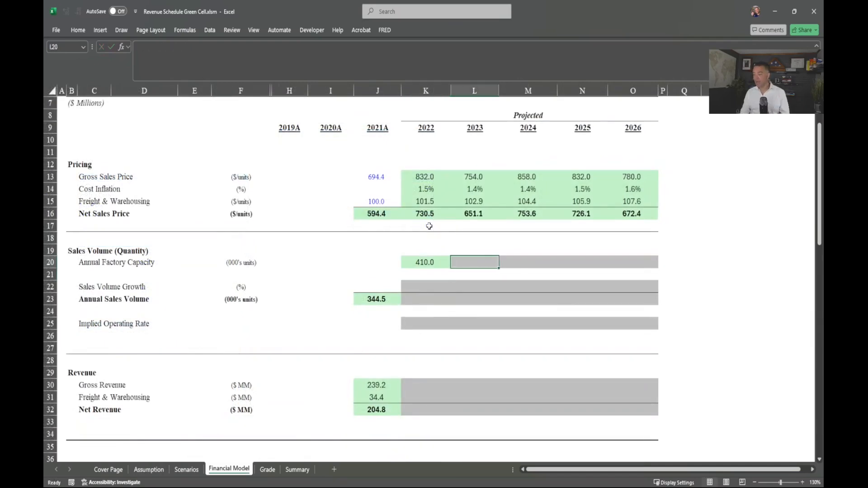
{"action": "type", "text": "="}
{"action": "key", "text": "Left"}
{"action": "key", "text": "Return"}
{"action": "key", "text": "Up"}
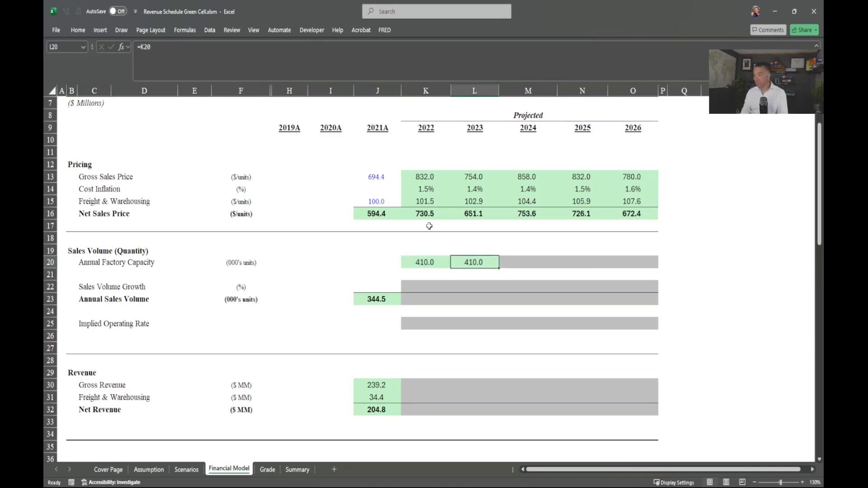
{"action": "key", "text": "shift+Right"}
{"action": "key", "text": "shift+Right"}
{"action": "key", "text": "shift+Right"}
{"action": "key", "text": "ctrl+r"}
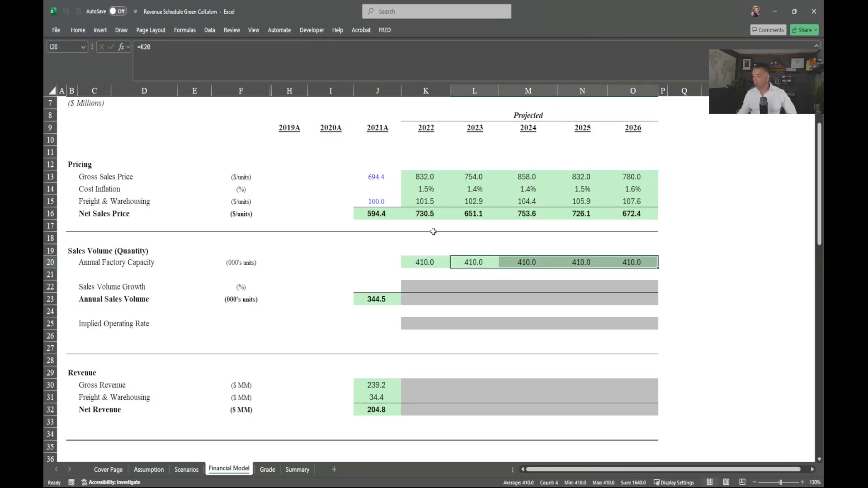
- Make the 2022 Annual Factory Capacity reference in K20 absolute, =Assumption!$N$11
{"action": "key", "text": "Left"}
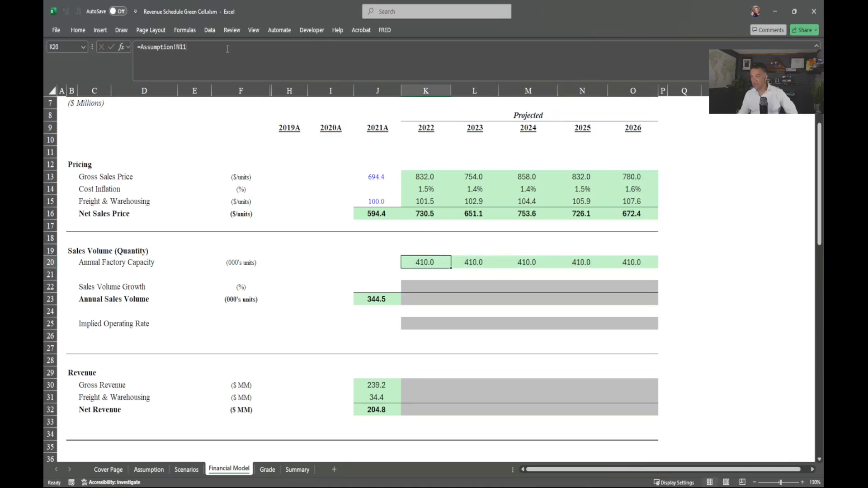
{"action": "key", "text": "F2"}
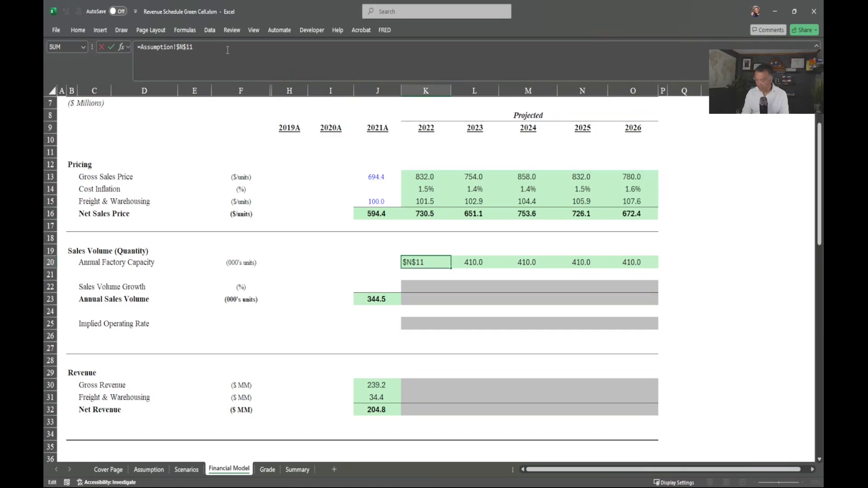
{"action": "key", "text": "Return"}
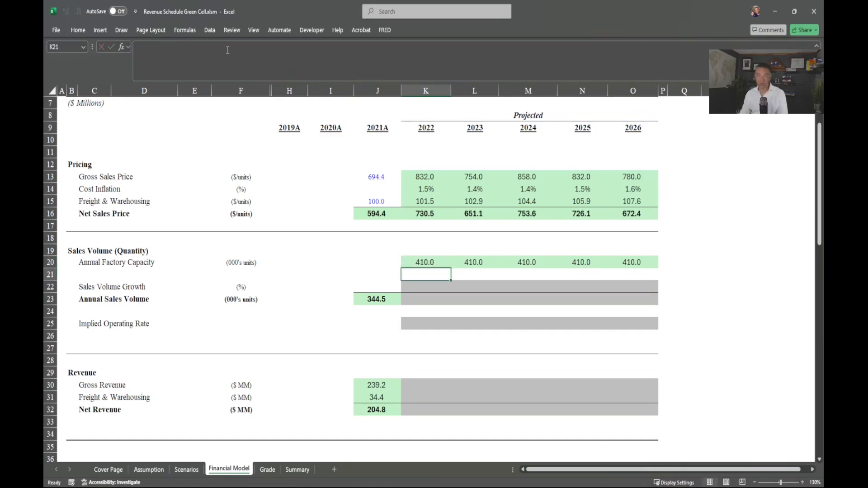
- Link the 2022 Sales Volume Growth in K22 to the active growth row on the Scenarios sheet, =Scenarios!G29
{"action": "key", "text": "Down"}
{"action": "key", "text": "Down"}
{"action": "key", "text": "Down"}
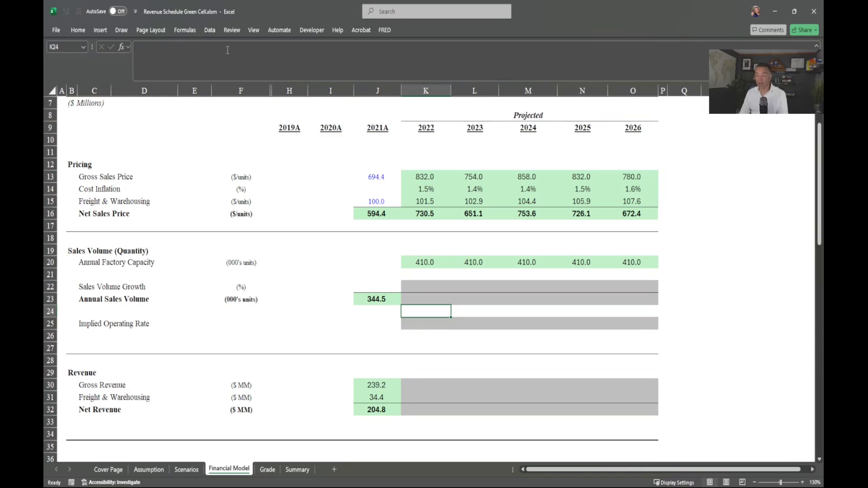
{"action": "key", "text": "Up"}
{"action": "key", "text": "Up"}
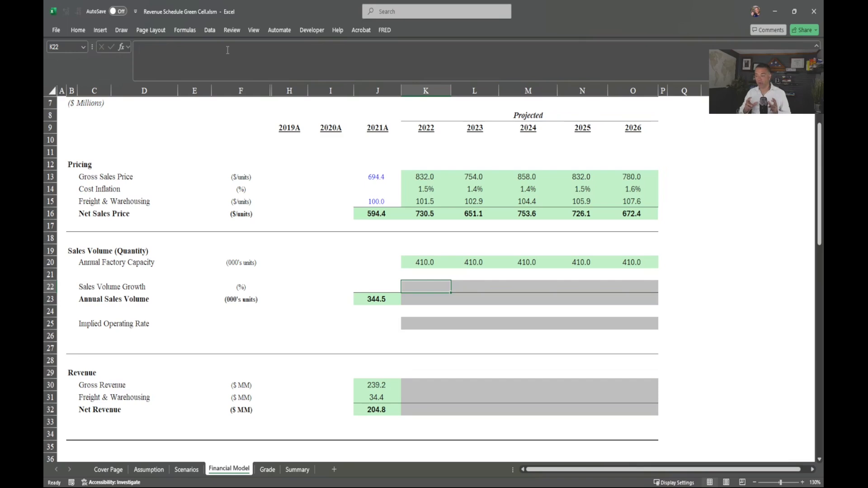
{"action": "type", "text": "="}
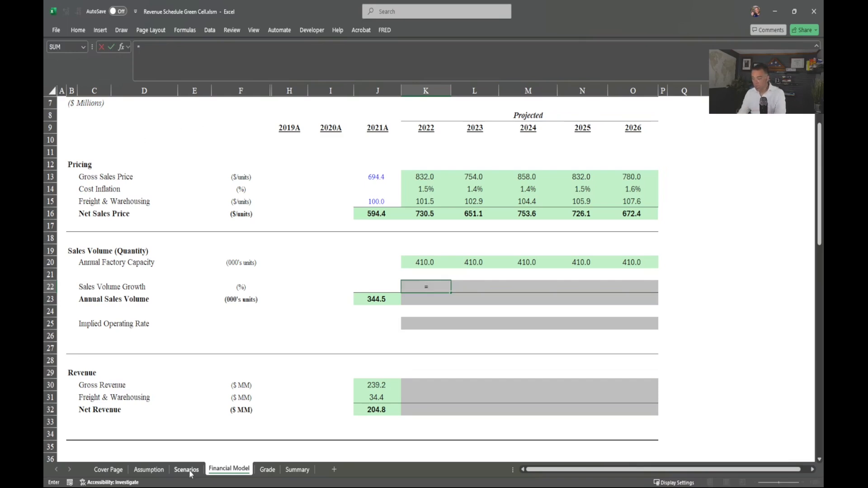
{"action": "left_click", "coordinate": [190, 472]}
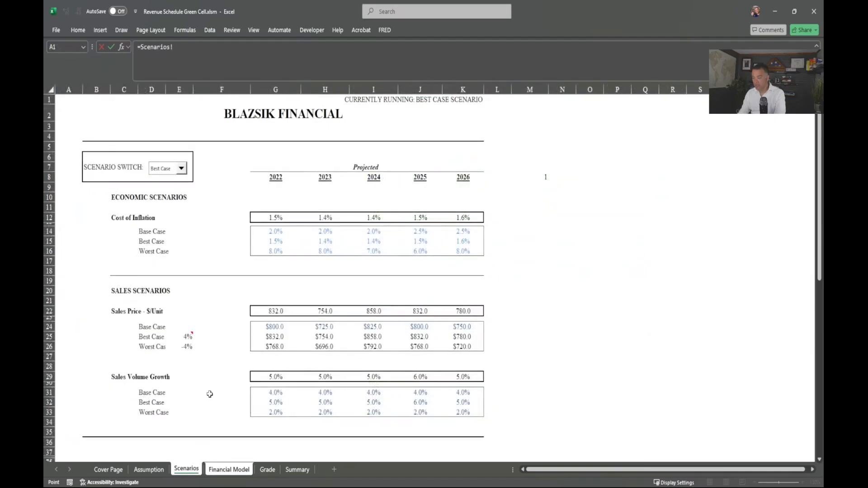
{"action": "scroll", "coordinate": [210, 395], "scroll_direction": "down", "scroll_amount": 1}
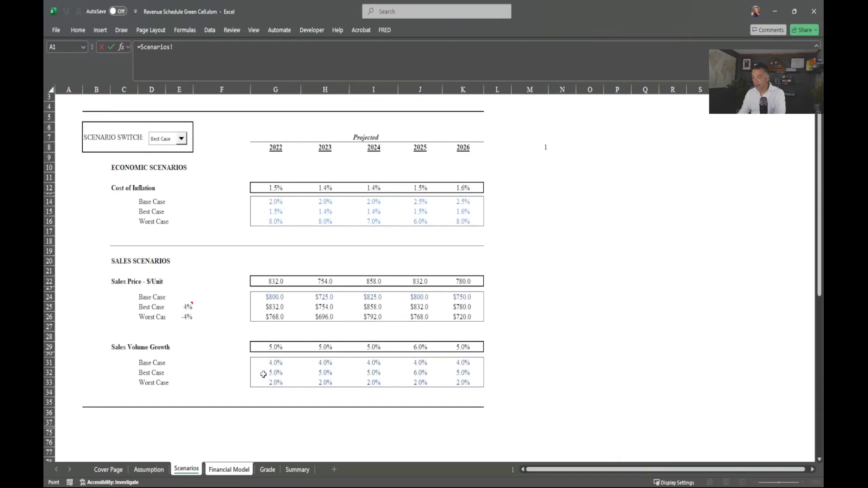
{"action": "left_click", "coordinate": [265, 347]}
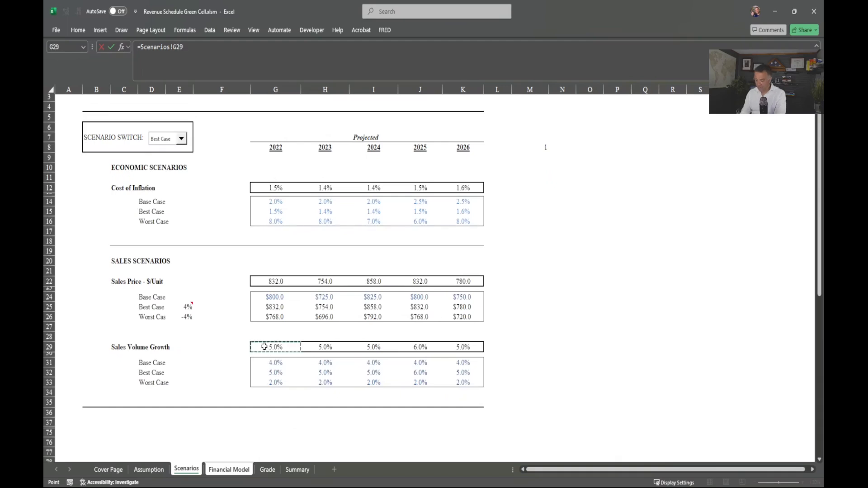
{"action": "key", "text": "Return"}
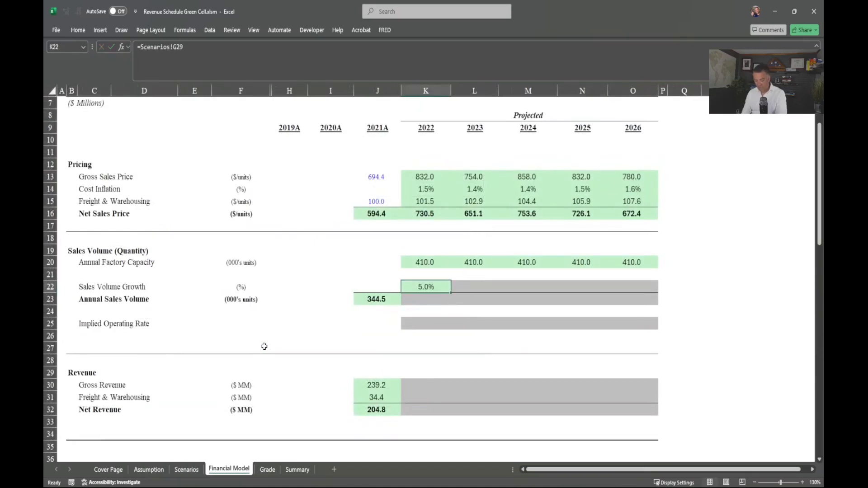
- Copy the 2022 Sales Volume Growth link from K22 across through 2026 in O22
{"action": "key", "text": "shift+Right"}
{"action": "key", "text": "shift+Right"}
{"action": "key", "text": "shift+Right"}
{"action": "key", "text": "shift+Right"}
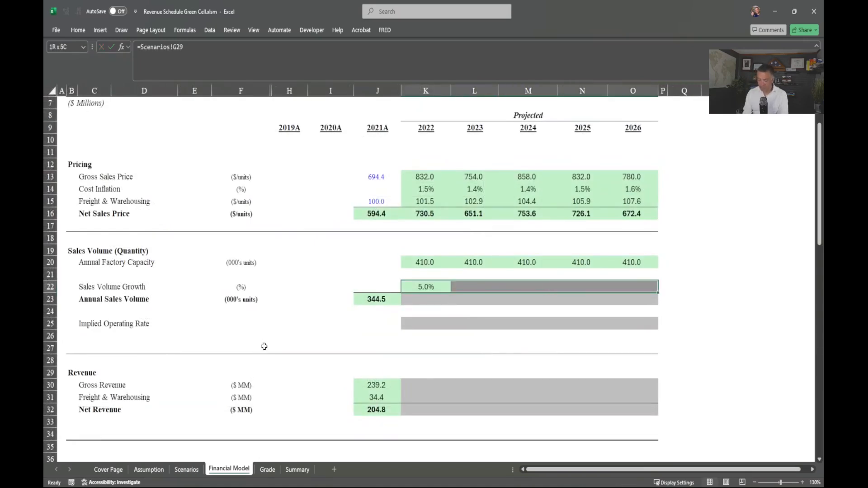
{"action": "key", "text": "ctrl+r"}
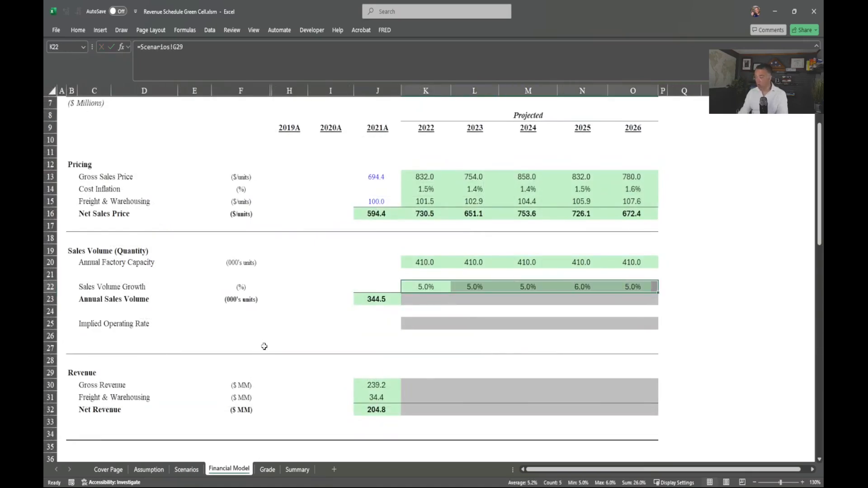
- Test the scenario switch on the Scenarios sheet by choosing Base Case, restore Best Case, and return to the Financial Model sheet
{"action": "left_click", "coordinate": [186, 470]}
{"action": "left_click", "coordinate": [183, 138]}
{"action": "left_click", "coordinate": [179, 149]}
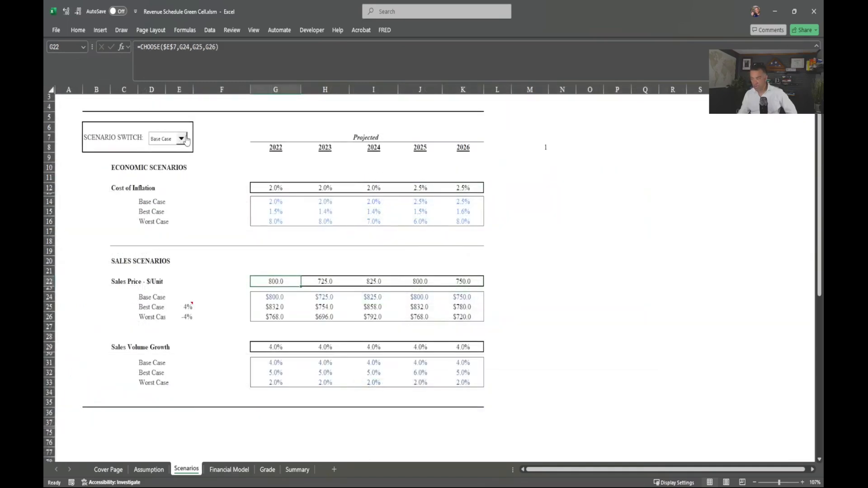
{"action": "left_click", "coordinate": [181, 138]}
{"action": "left_click", "coordinate": [180, 150]}
{"action": "left_click", "coordinate": [229, 470]}
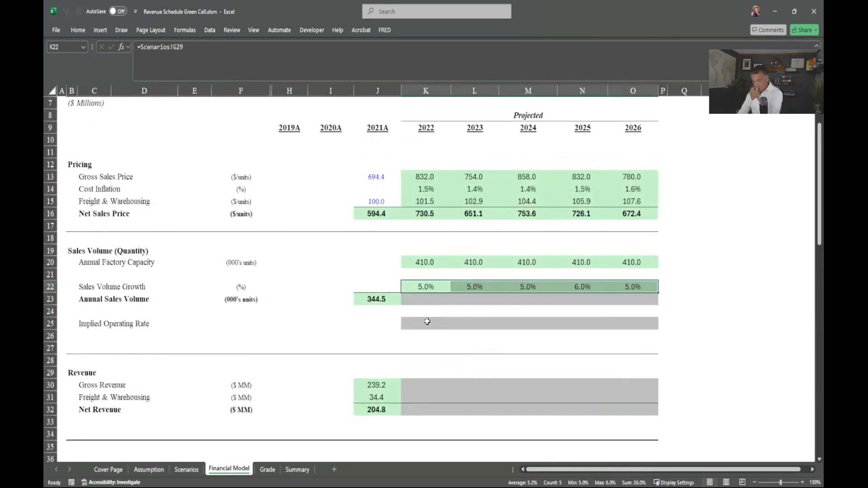
- Calculate the 2022 Annual Sales Volume in K23 from the prior year's volume and the growth rate, =J23*(1+K22)
{"action": "left_click", "coordinate": [422, 299]}
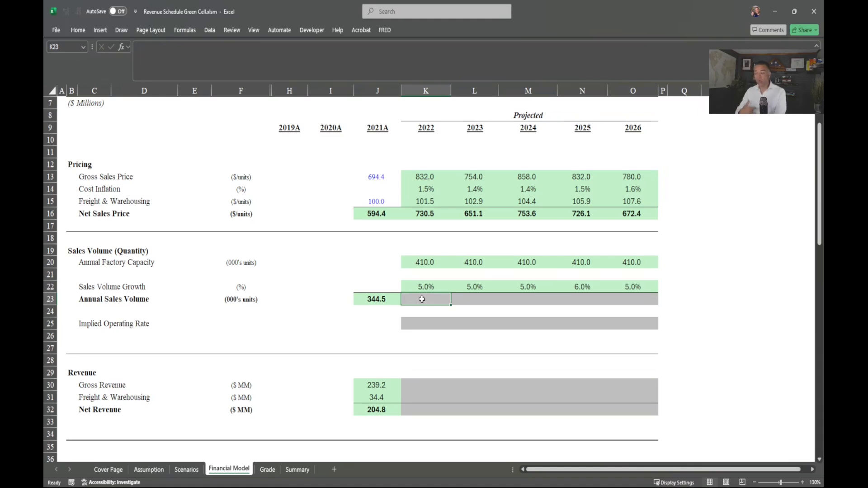
{"action": "type", "text": "="}
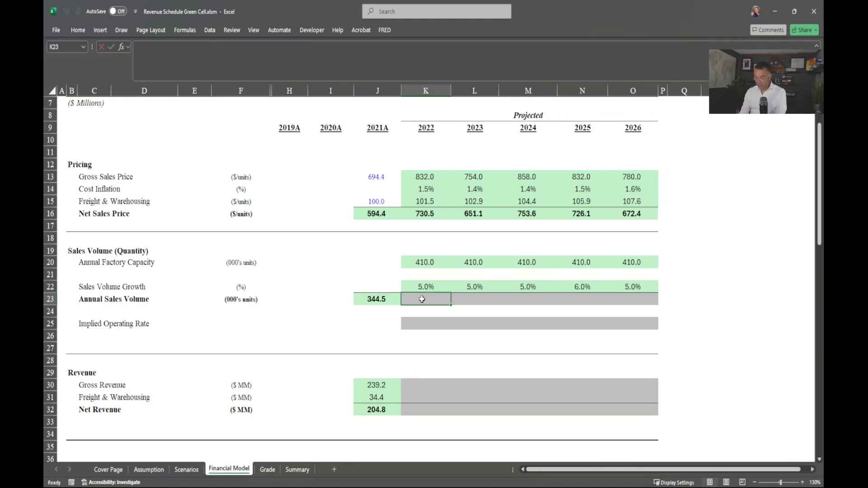
{"action": "key", "text": "Left"}
{"action": "type", "text": "*"}
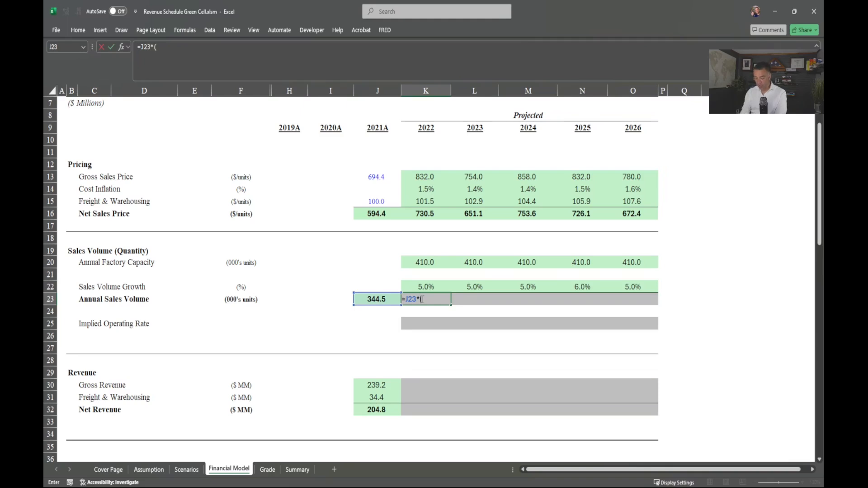
{"action": "type", "text": "(1+"}
{"action": "key", "text": "Up"}
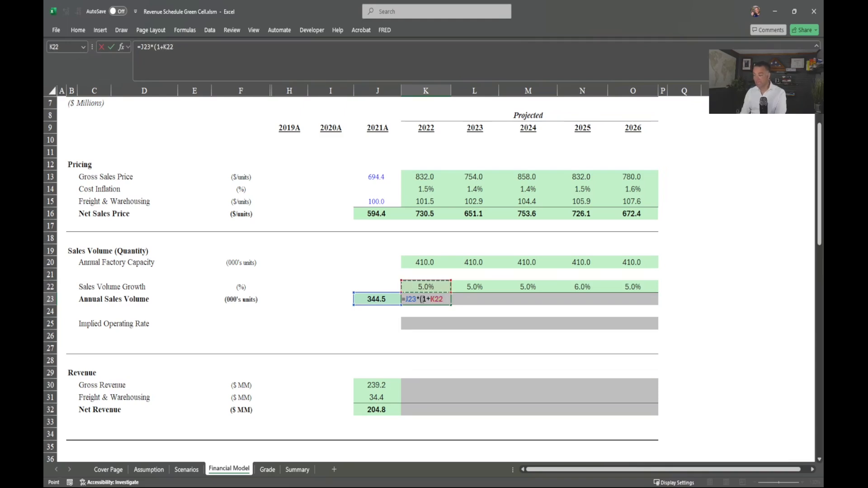
{"action": "type", "text": ")"}
{"action": "key", "text": "ctrl+Return"}
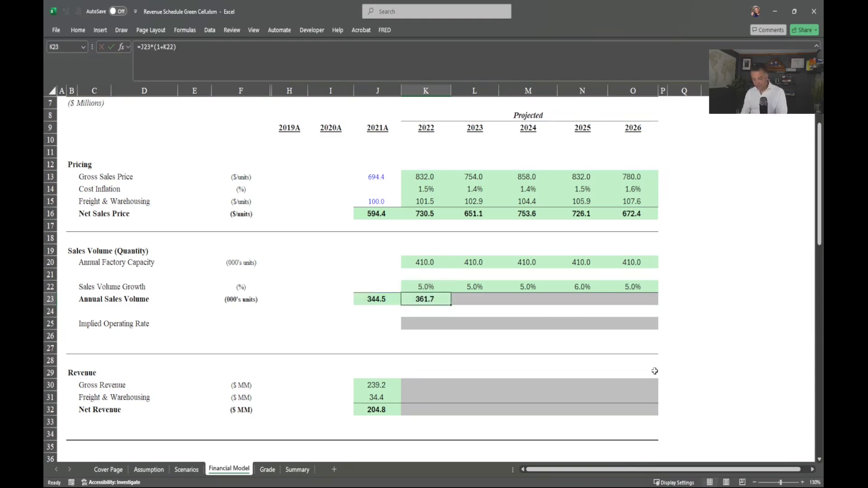
- Copy the 2022 Annual Sales Volume growth formula from K23 across through 2026 in O23
{"action": "key", "text": "shift+Right"}
{"action": "key", "text": "shift+Right"}
{"action": "key", "text": "shift+Right"}
{"action": "key", "text": "shift+Right"}
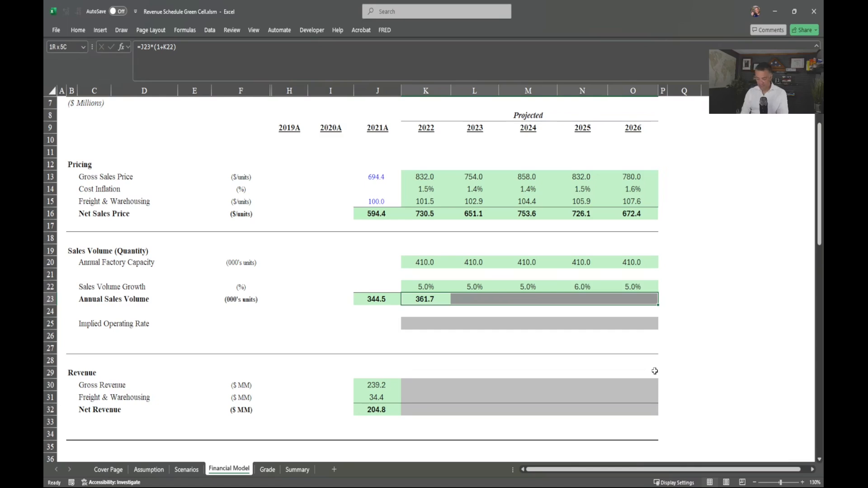
{"action": "key", "text": "ctrl+r"}
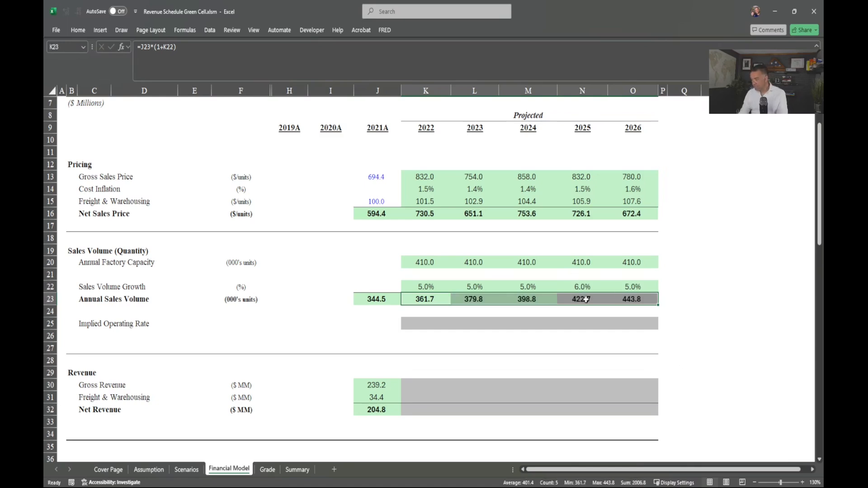
- Compare the projected Annual Sales Volume in row 23 with the Annual Factory Capacity in row 20, especially for 2025 and 2026
{"action": "left_click_drag", "start_coordinate": [585, 299], "coordinate": [632, 300]}
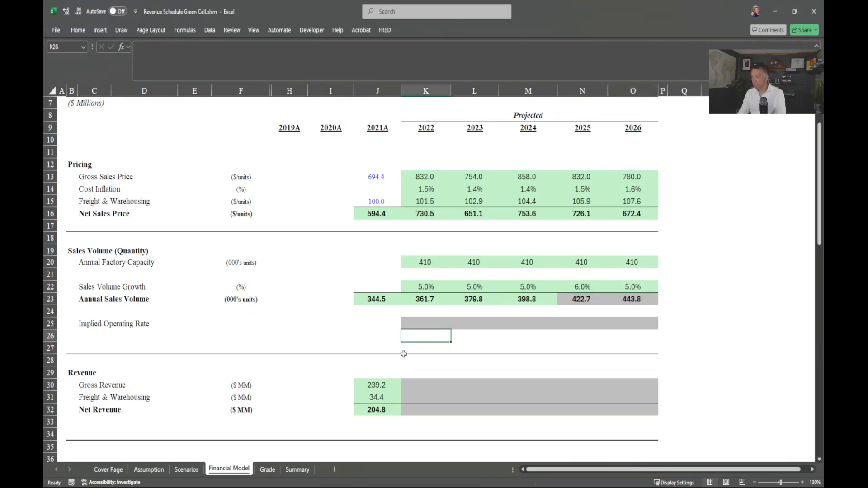
{"action": "left_click", "coordinate": [432, 261]}
{"action": "left_click_drag", "start_coordinate": [432, 261], "coordinate": [627, 265]}
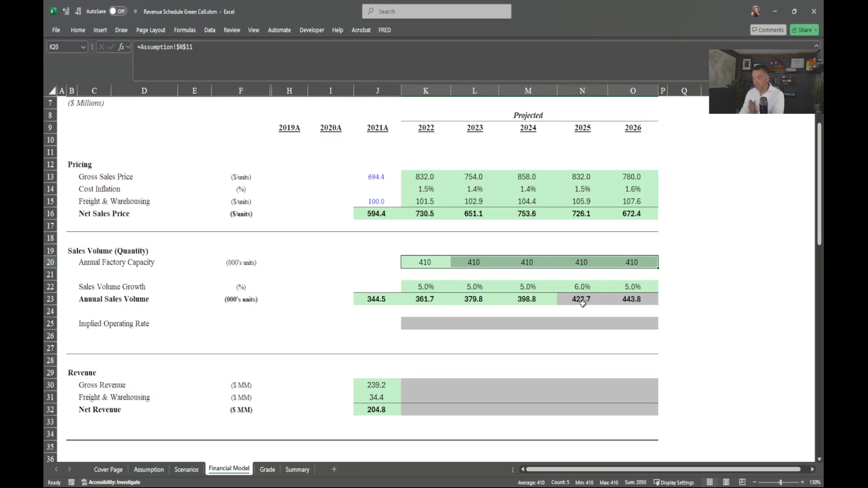
{"action": "left_click_drag", "start_coordinate": [537, 299], "coordinate": [596, 310]}
{"action": "left_click", "coordinate": [570, 298]}
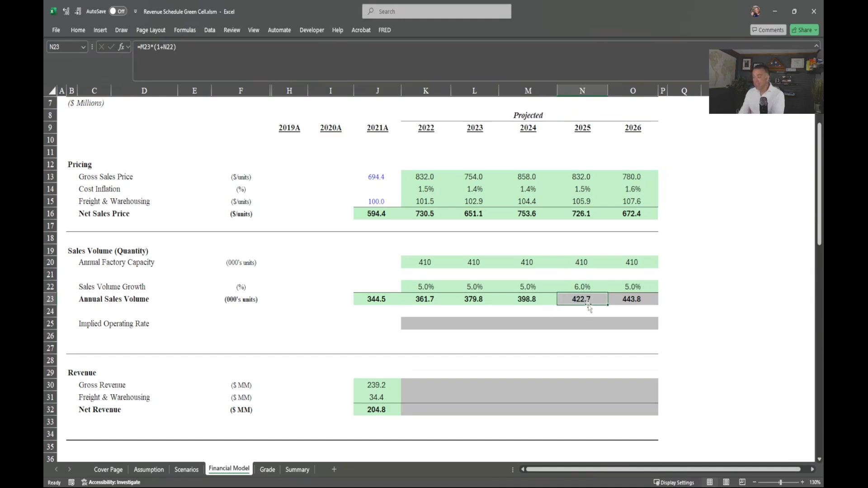
{"action": "left_click", "coordinate": [422, 298]}
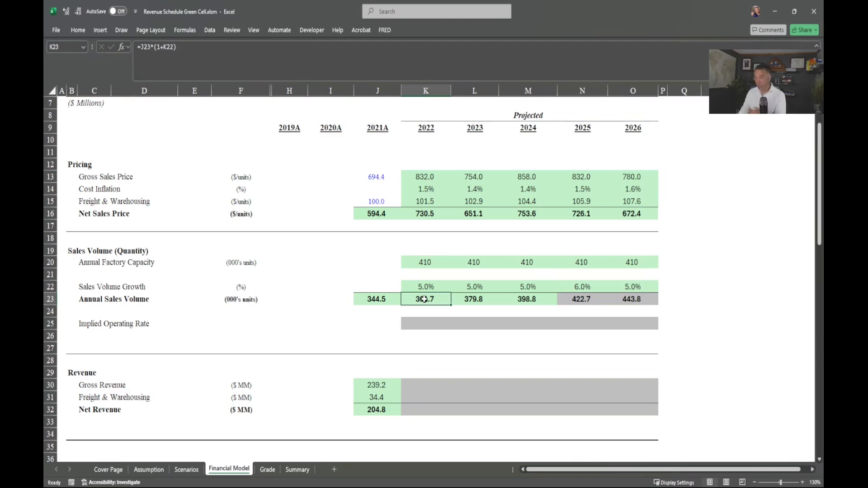
{"action": "left_click", "coordinate": [577, 261]}
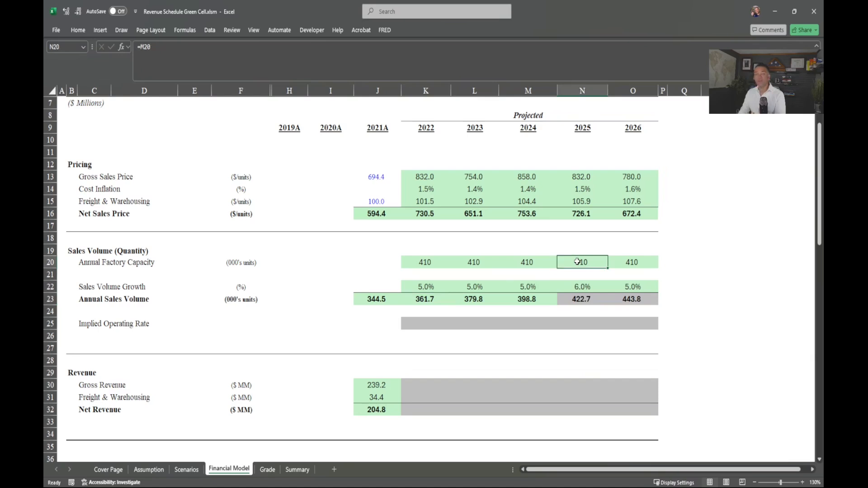
{"action": "left_click", "coordinate": [582, 301]}
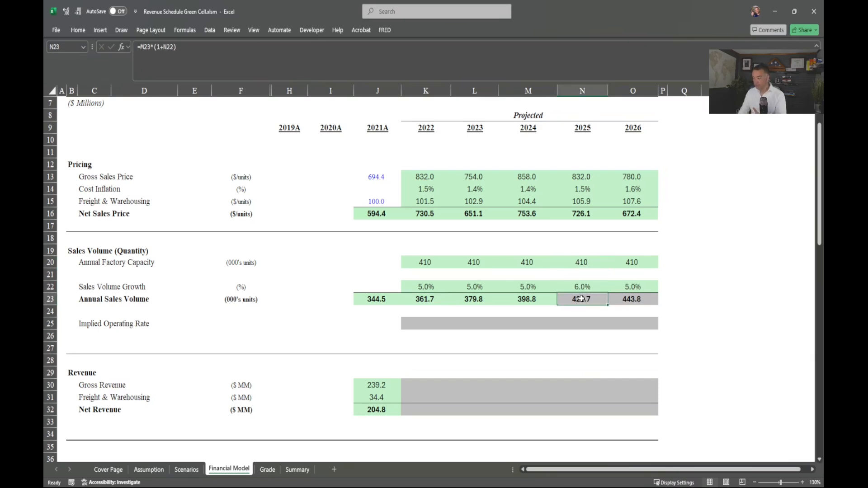
{"action": "left_click_drag", "start_coordinate": [629, 300], "coordinate": [594, 298]}
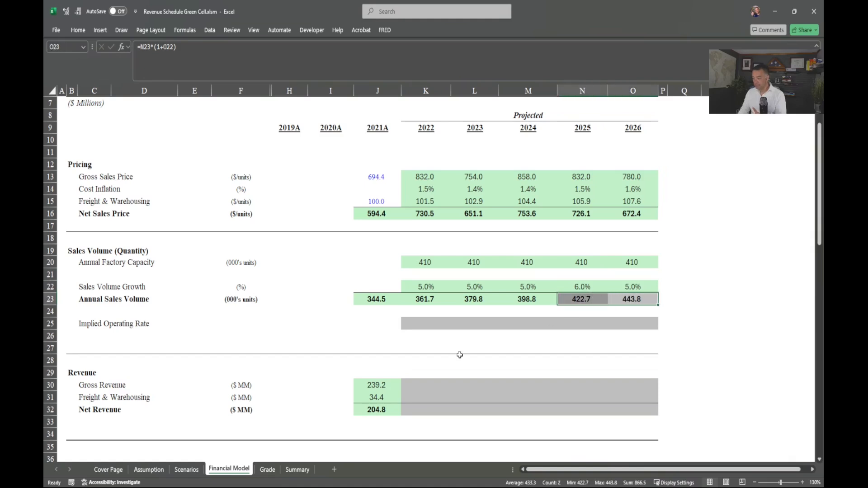
- Check the Sales Volume score on the Grade sheet and return to the Implied Operating Rate row on the Financial Model sheet
{"action": "left_click", "coordinate": [268, 471]}
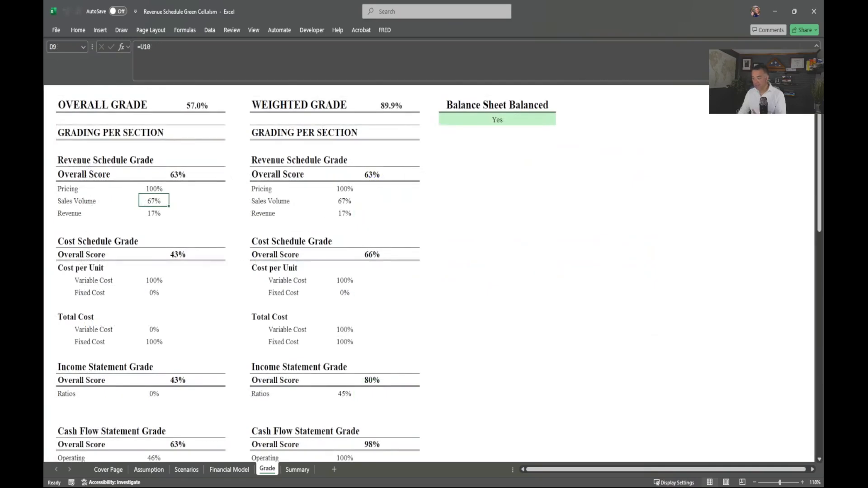
{"action": "left_click", "coordinate": [240, 473]}
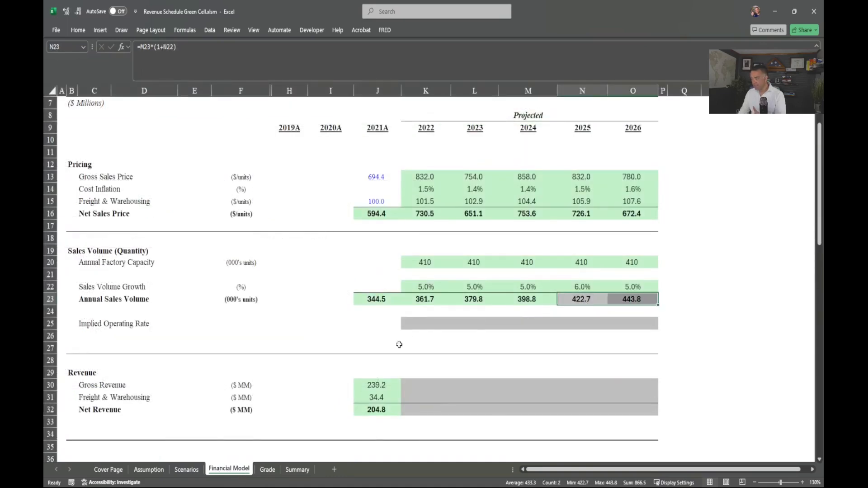
{"action": "left_click_drag", "start_coordinate": [426, 324], "coordinate": [616, 323]}
- Cap the 2022 Annual Sales Volume in K23 at the factory capacity with =MIN(J23*(1+K22),K20)
{"action": "double_click", "coordinate": [429, 299]}
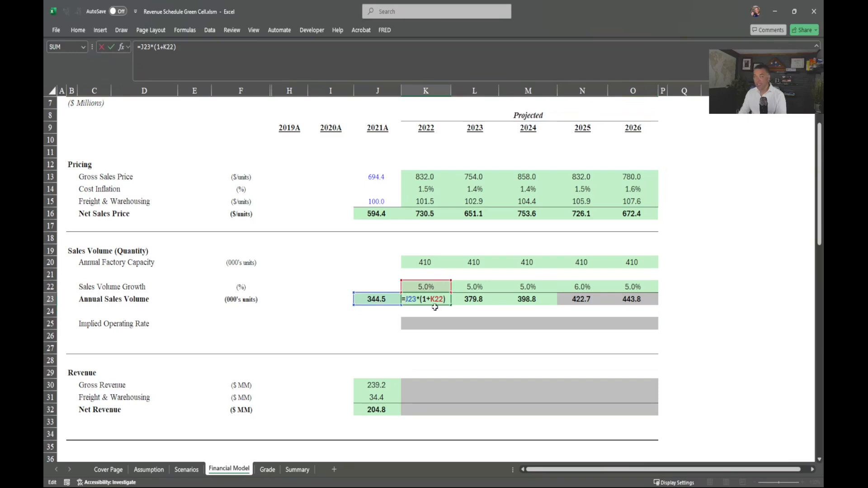
{"action": "type", "text": "min"}
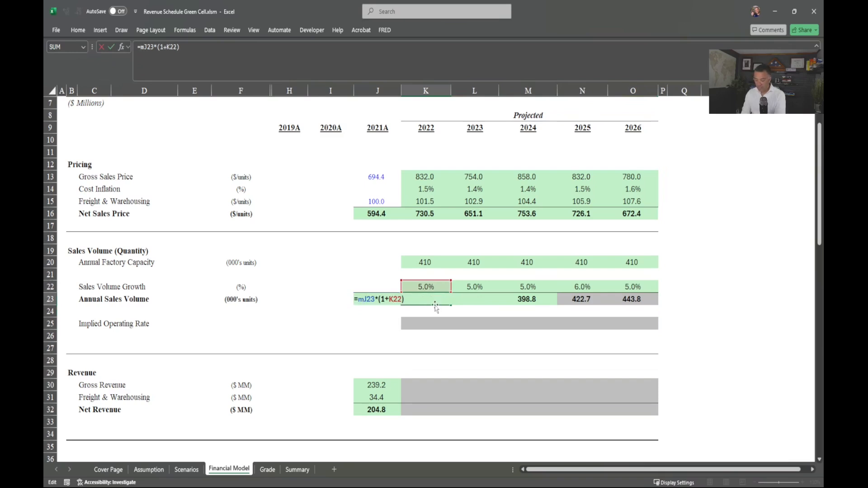
{"action": "key", "text": "Tab"}
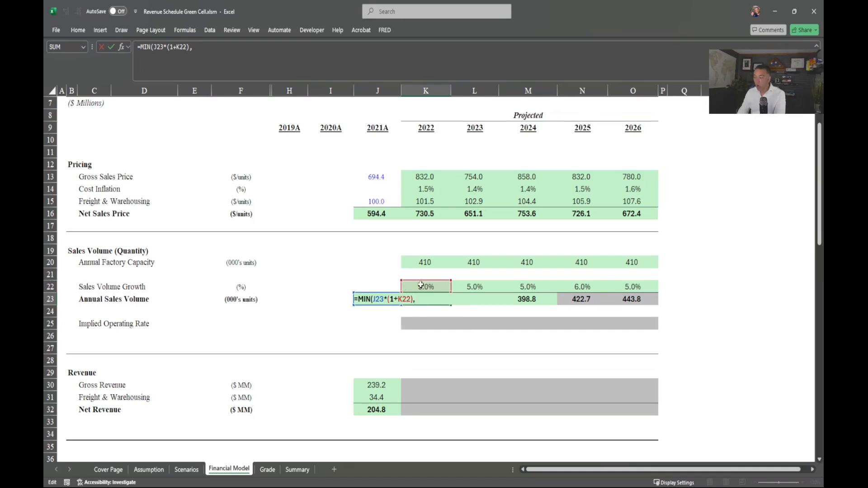
{"action": "left_click", "coordinate": [418, 262]}
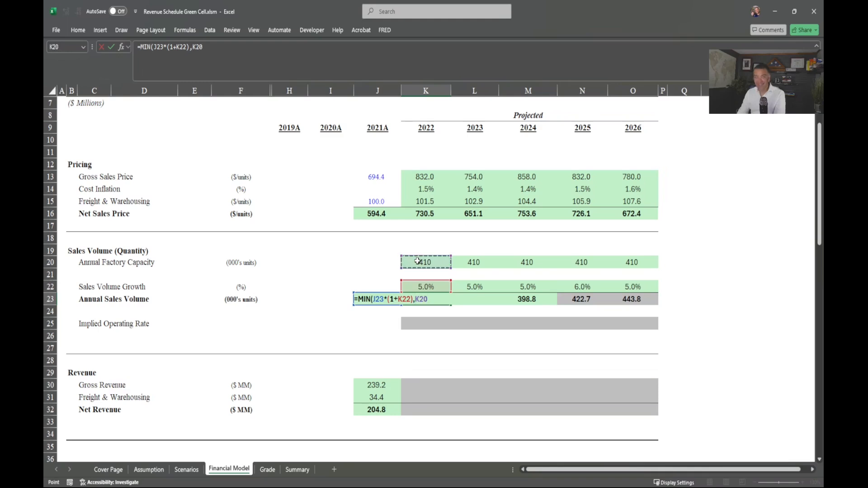
{"action": "type", "text": ")"}
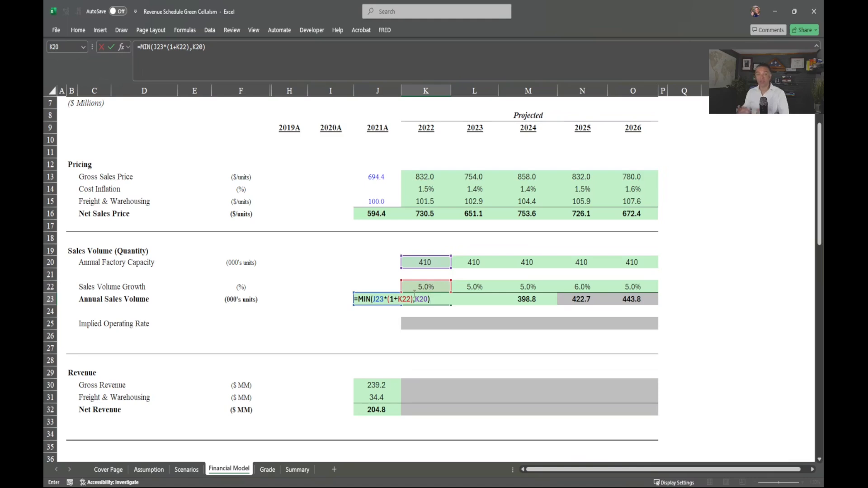
{"action": "key", "text": "Return"}
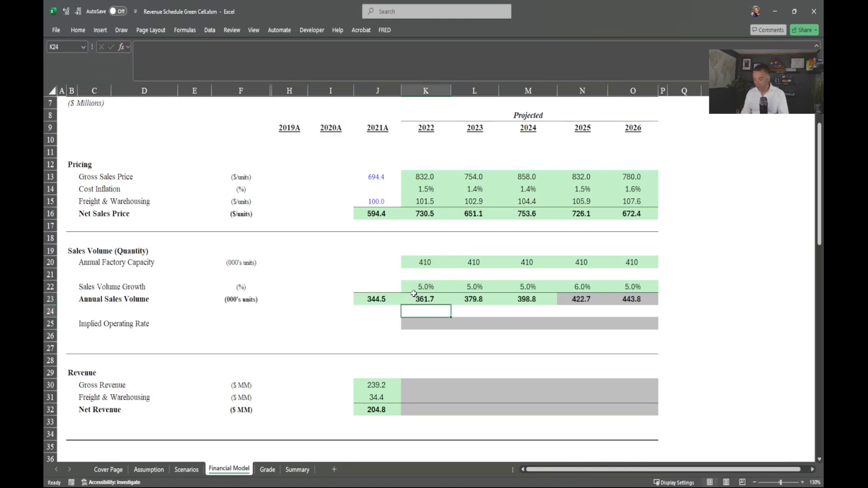
- Copy the capacity-capped Annual Sales Volume formula from K23 across through 2026 in O23
{"action": "left_click", "coordinate": [414, 296]}
{"action": "key", "text": "shift+Right"}
{"action": "key", "text": "shift+Right"}
{"action": "key", "text": "shift+Right"}
{"action": "key", "text": "shift+Right"}
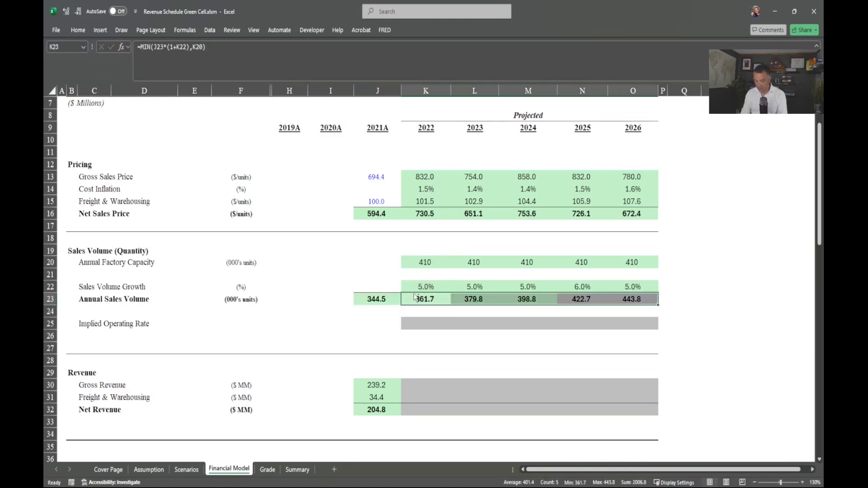
{"action": "key", "text": "ctrl+r"}
{"action": "left_click", "coordinate": [608, 385]}
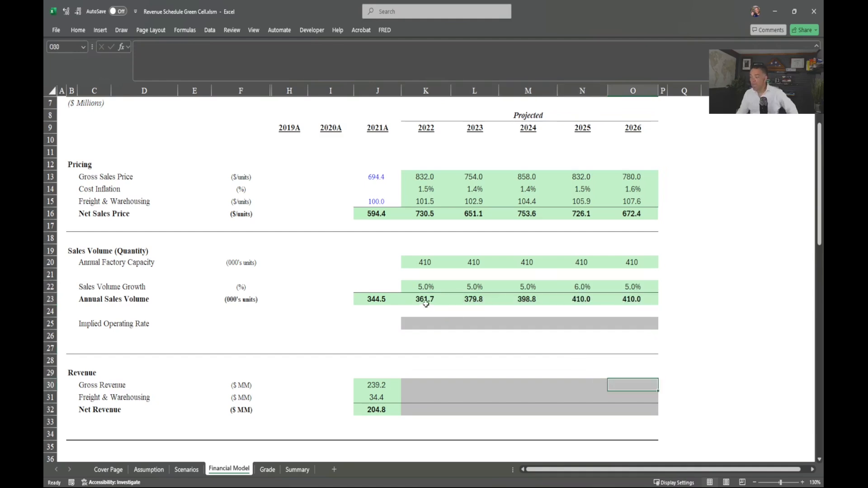
- Check the capped Annual Sales Volume formulas for 2022 and 2025 against the Annual Factory Capacity of the same years
{"action": "left_click", "coordinate": [423, 297]}
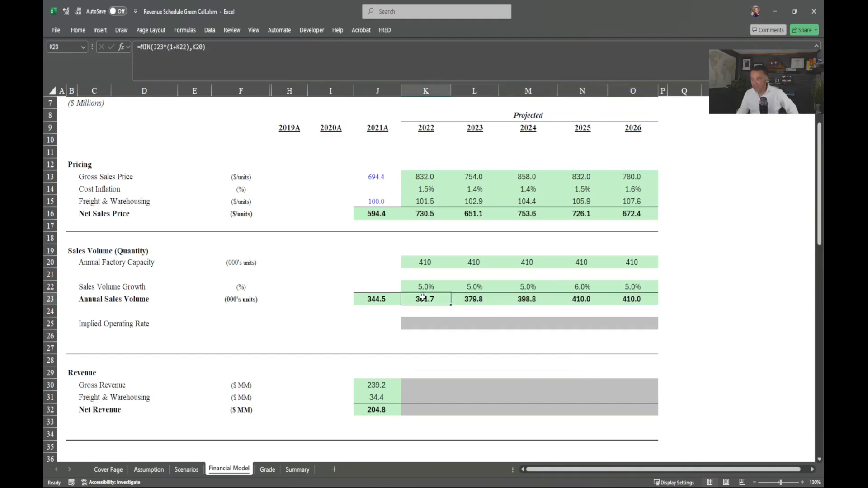
{"action": "left_click", "coordinate": [420, 262]}
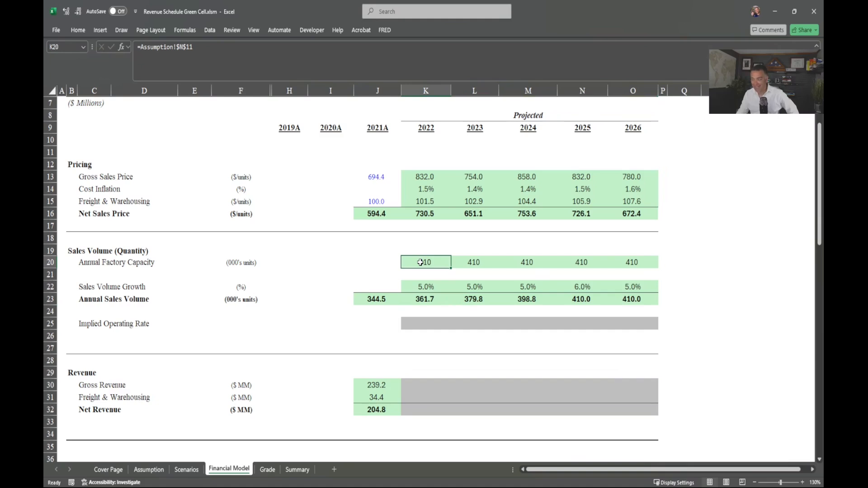
{"action": "left_click", "coordinate": [430, 299]}
{"action": "left_click", "coordinate": [419, 266]}
{"action": "left_click", "coordinate": [430, 302]}
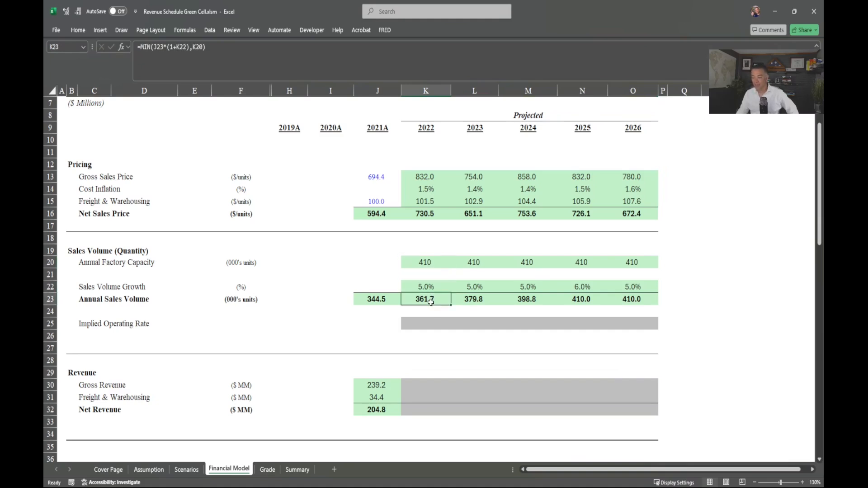
{"action": "left_click", "coordinate": [575, 298]}
{"action": "left_click", "coordinate": [568, 259]}
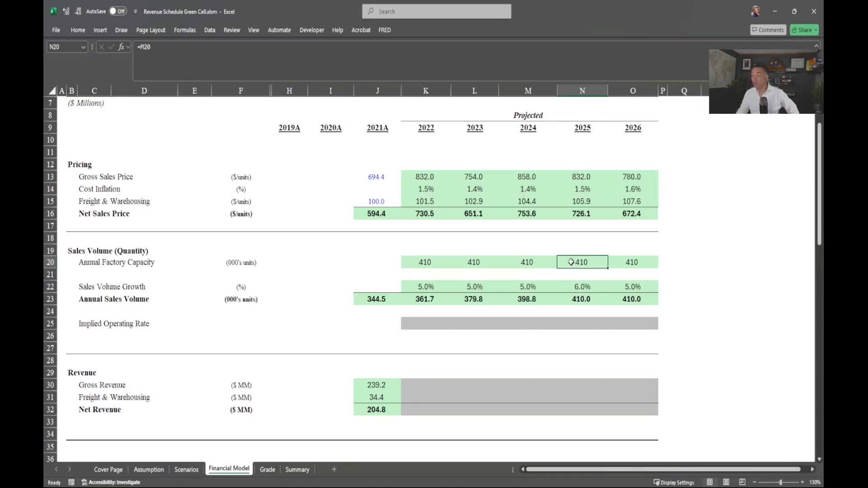
{"action": "left_click", "coordinate": [591, 300]}
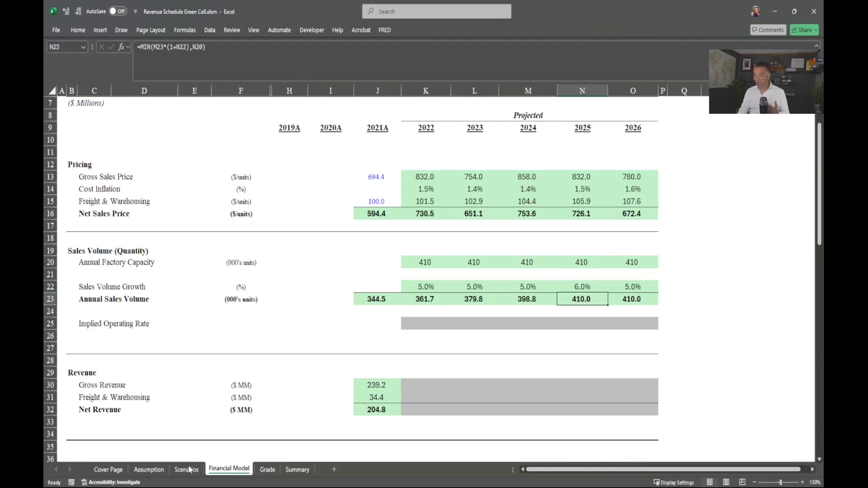
- Test the volume cap by setting the Annual Factory Capacity on the Assumption sheet to 430 and checking 2026 on the Financial Model sheet
{"action": "left_click", "coordinate": [165, 471]}
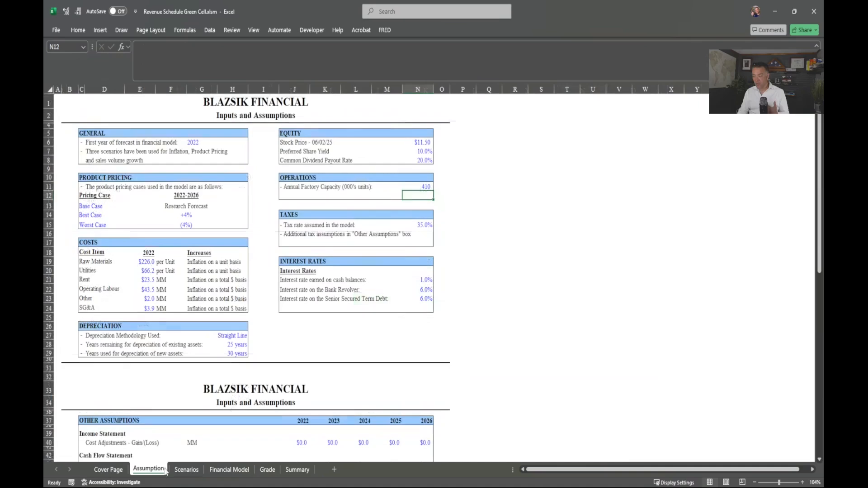
{"action": "left_click", "coordinate": [415, 187]}
{"action": "type", "text": "4"}
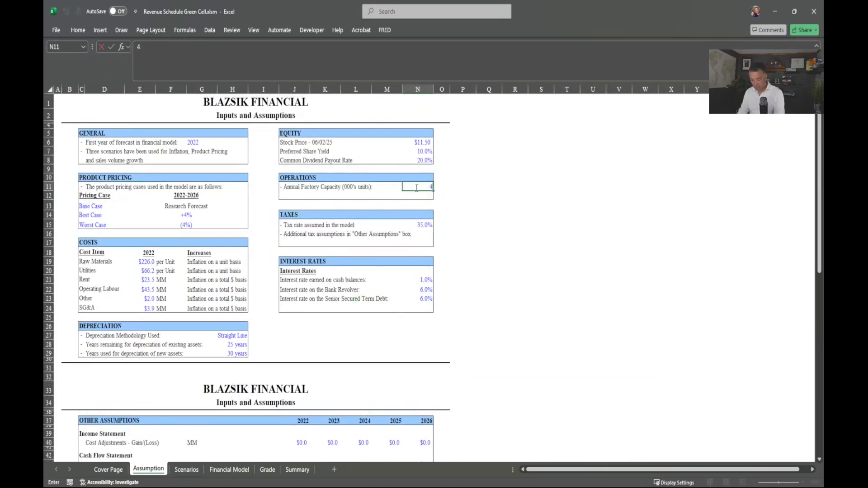
{"action": "type", "text": "30"}
{"action": "key", "text": "Return"}
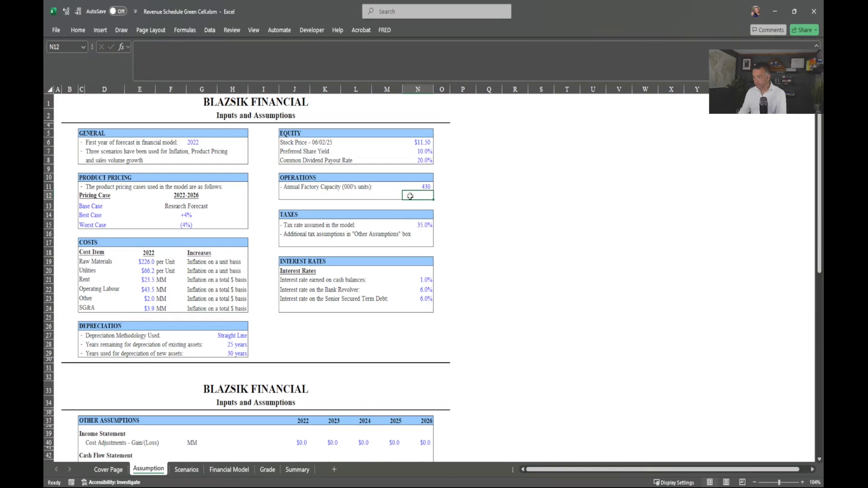
{"action": "left_click", "coordinate": [229, 470]}
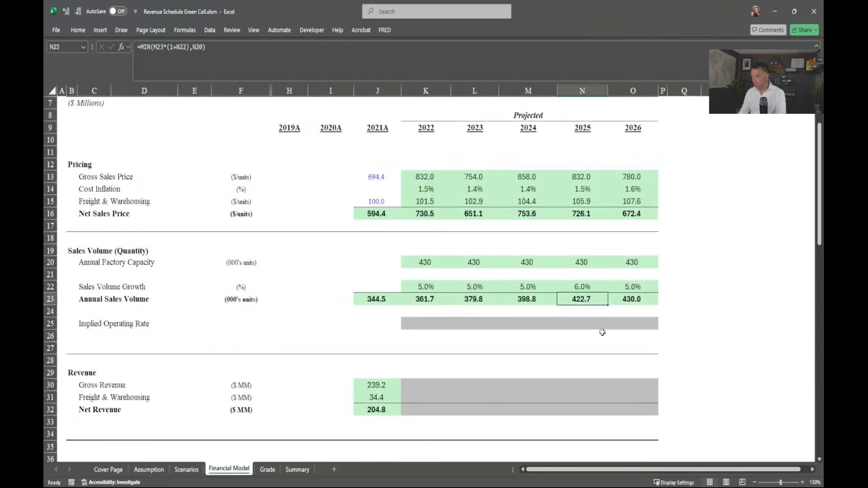
{"action": "left_click", "coordinate": [639, 299]}
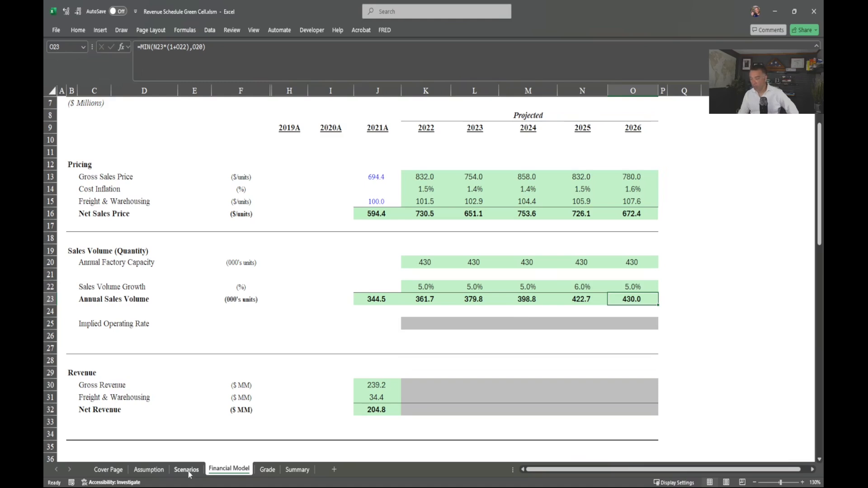
- Restore the Annual Factory Capacity in N11 on the Assumption sheet to 410
{"action": "left_click", "coordinate": [163, 469]}
{"action": "left_click", "coordinate": [427, 185]}
{"action": "type", "text": "410"}
{"action": "key", "text": "Return"}
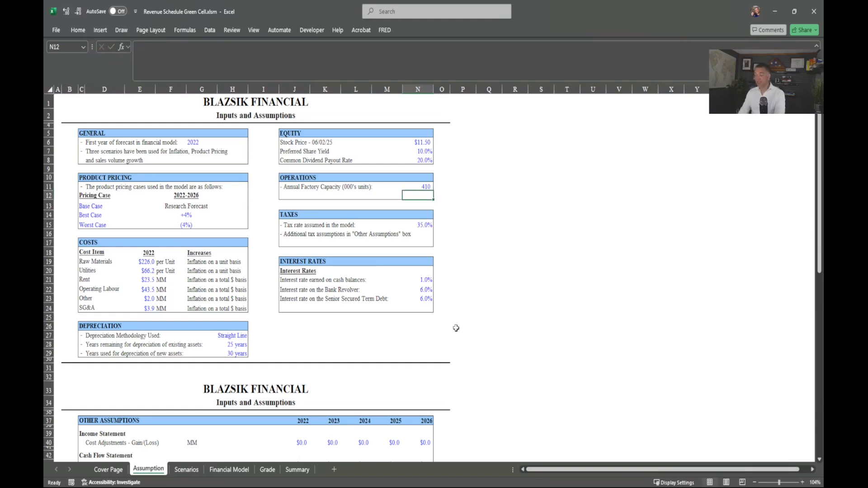
- Review the Other Assumptions section on the Assumption sheet, focusing on the yearly Capital Expenditures
{"action": "scroll", "coordinate": [422, 364], "scroll_direction": "down", "scroll_amount": 5}
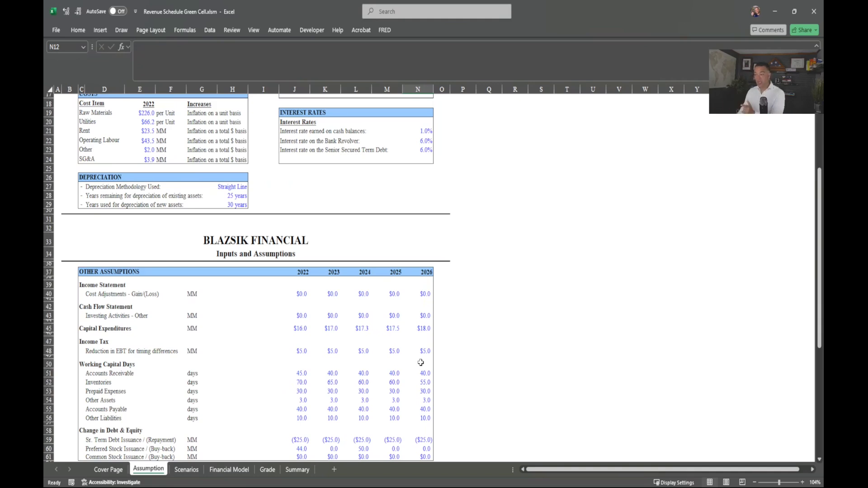
{"action": "scroll", "coordinate": [304, 415], "scroll_direction": "down", "scroll_amount": 1}
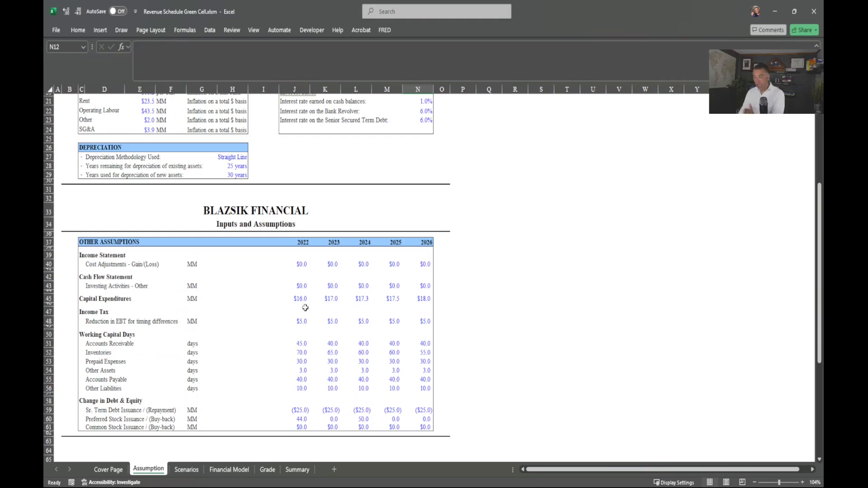
{"action": "left_click", "coordinate": [389, 299]}
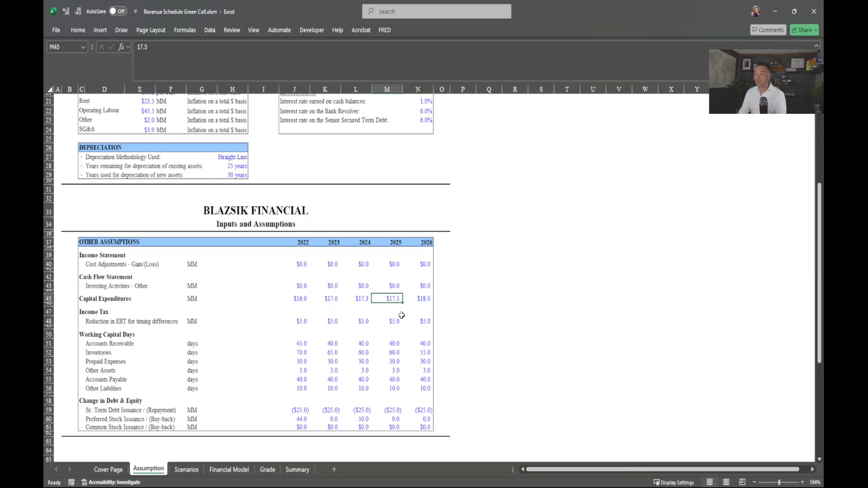
{"action": "scroll", "coordinate": [400, 313], "scroll_direction": "up", "scroll_amount": 5}
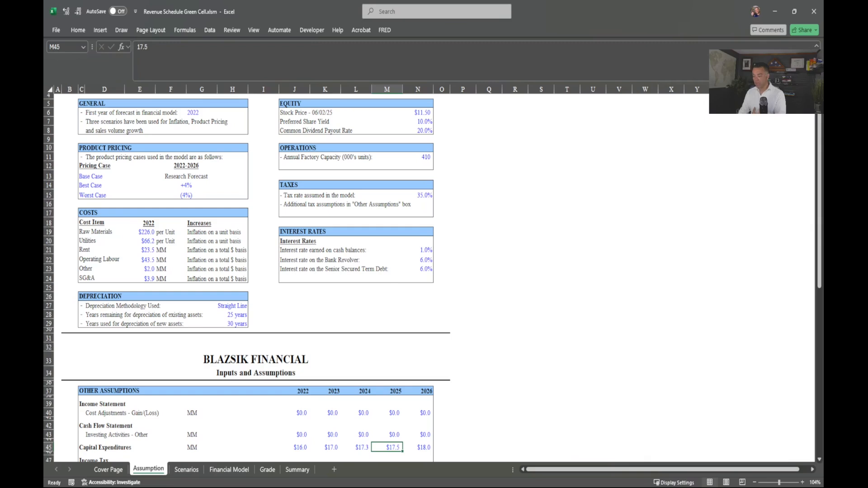
- On the Financial Model sheet, calculate the 2022 Implied Operating Rate in K25 as Annual Sales Volume divided by Annual Factory Capacity (=K23/K20)
{"action": "left_click", "coordinate": [228, 469]}
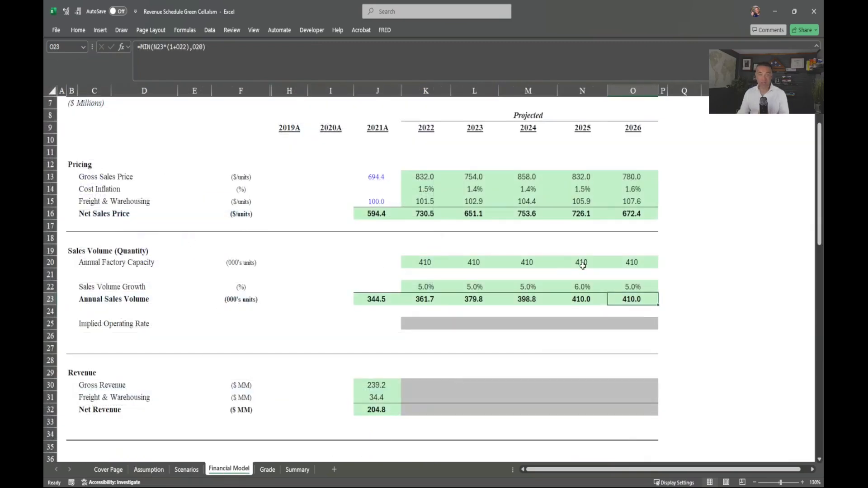
{"action": "left_click", "coordinate": [546, 336]}
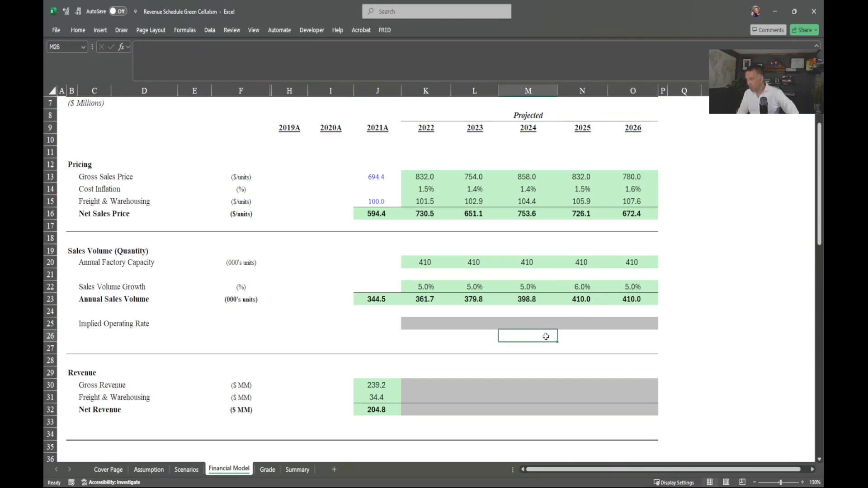
{"action": "left_click_drag", "start_coordinate": [425, 264], "coordinate": [621, 286]}
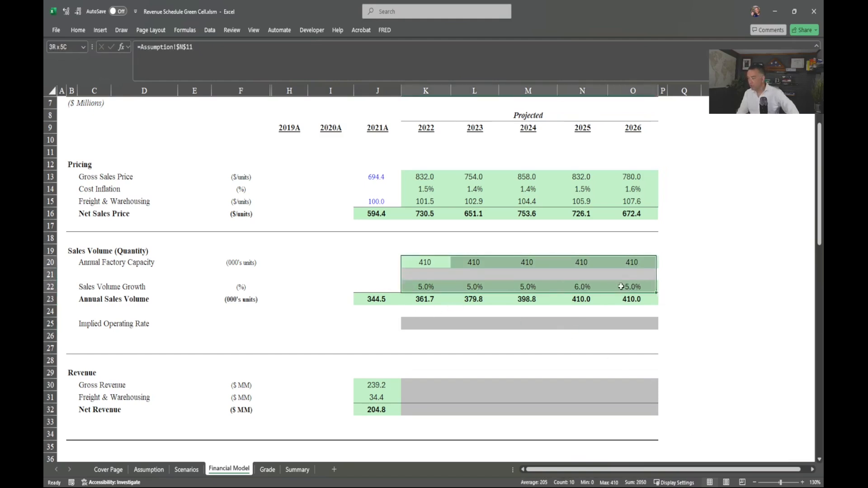
{"action": "left_click", "coordinate": [426, 323]}
{"action": "type", "text": "="}
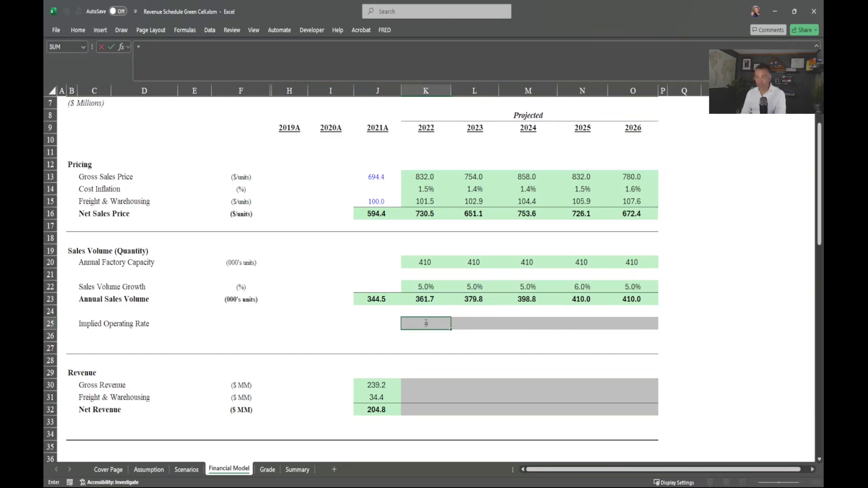
{"action": "key", "text": "Up"}
{"action": "key", "text": "Up"}
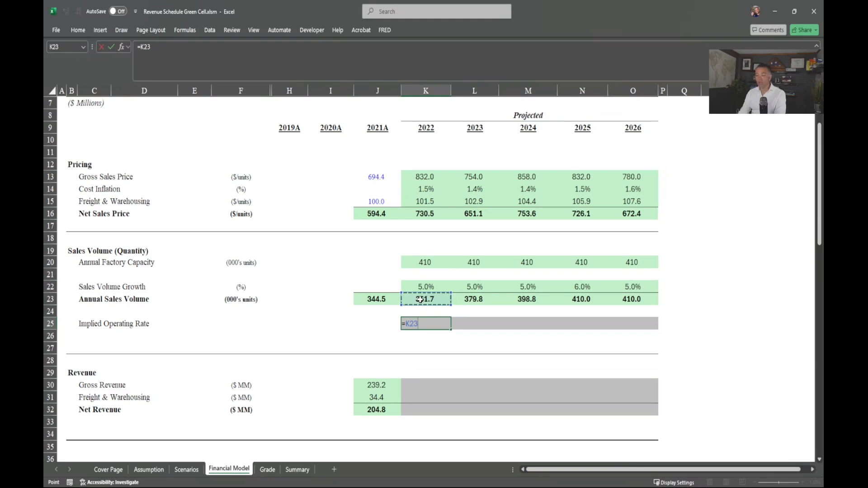
{"action": "type", "text": "/"}
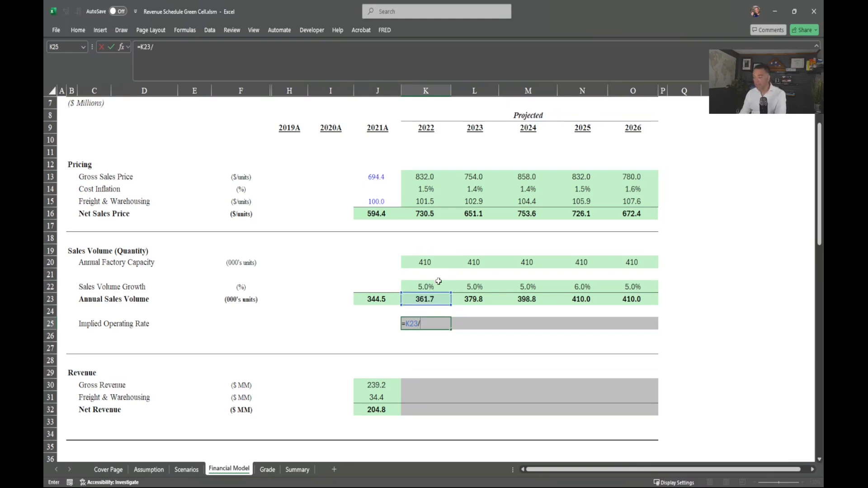
{"action": "left_click", "coordinate": [421, 262]}
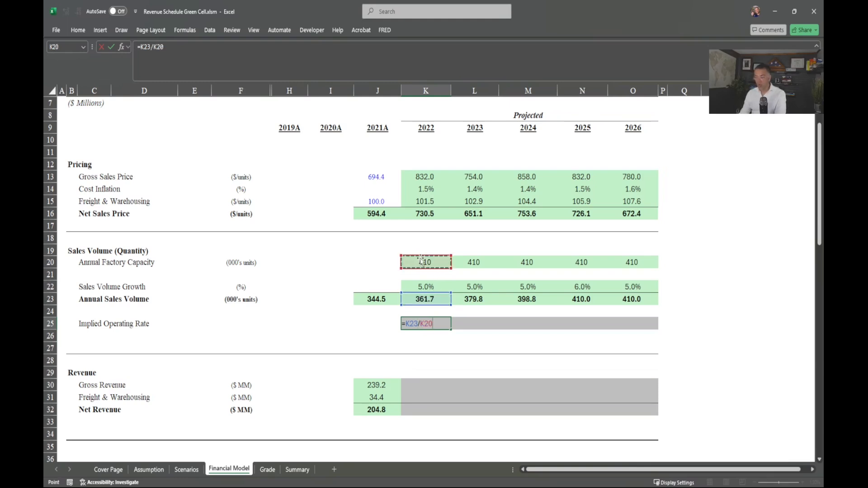
{"action": "key", "text": "Return"}
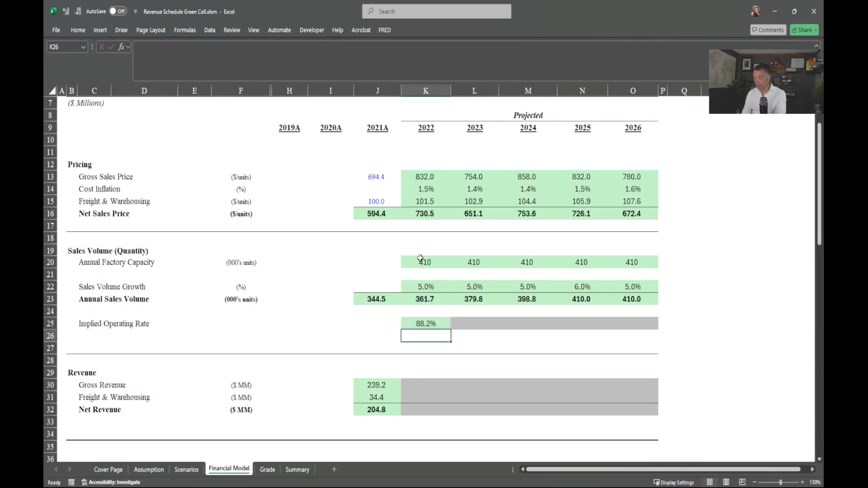
- Copy the Implied Operating Rate formula from K25 across through 2026 in O25 and check the 2025 and 2026 rates
{"action": "key", "text": "Up"}
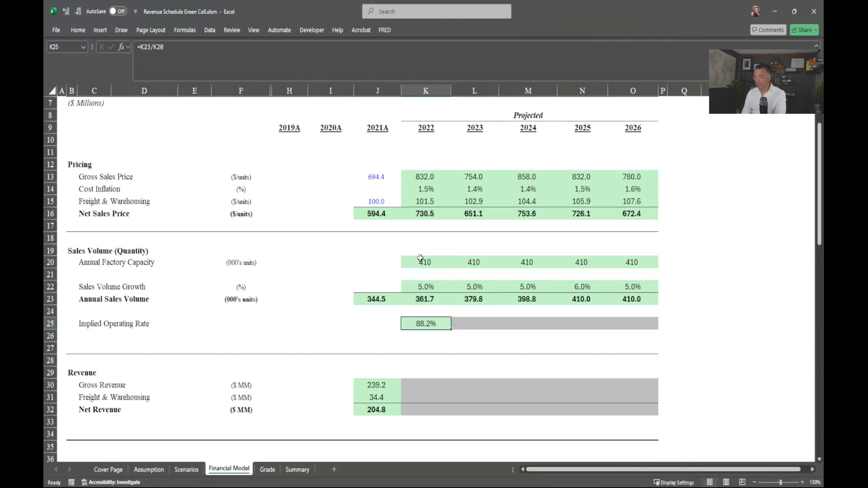
{"action": "key", "text": "shift+Right"}
{"action": "key", "text": "shift+Right"}
{"action": "key", "text": "shift+Right"}
{"action": "key", "text": "shift+Right"}
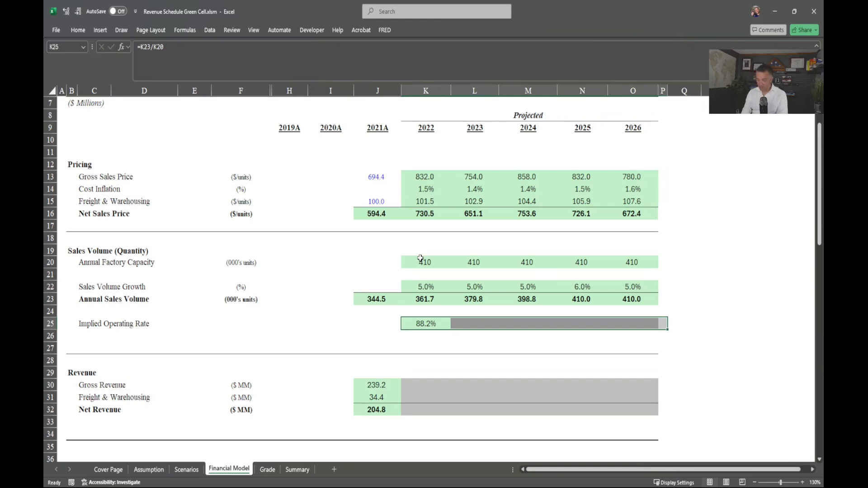
{"action": "key", "text": "ctrl+r"}
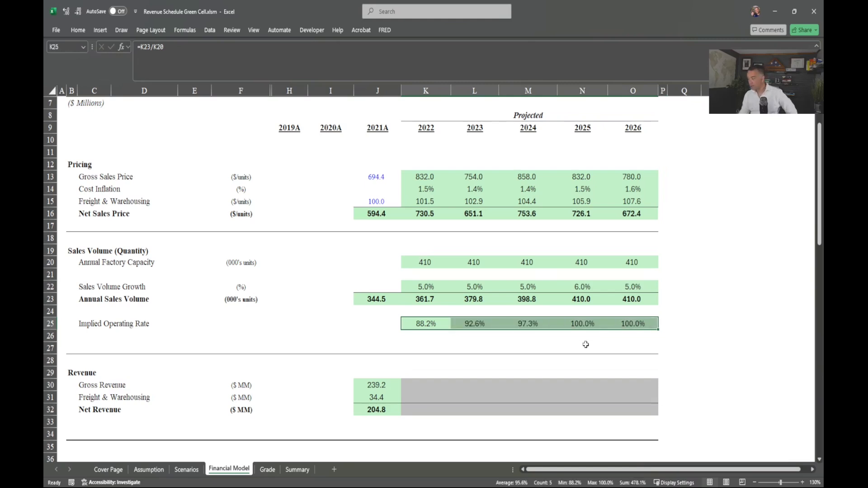
{"action": "left_click_drag", "start_coordinate": [572, 324], "coordinate": [637, 324]}
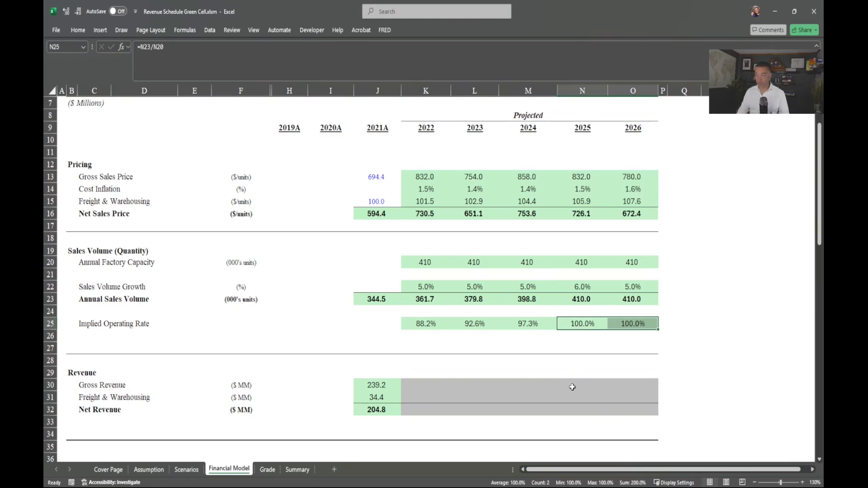
- Check the Pricing, Sales Volume and Revenue scores of the Revenue Schedule on the Grade sheet
{"action": "scroll", "coordinate": [571, 387], "scroll_direction": "down", "scroll_amount": 2}
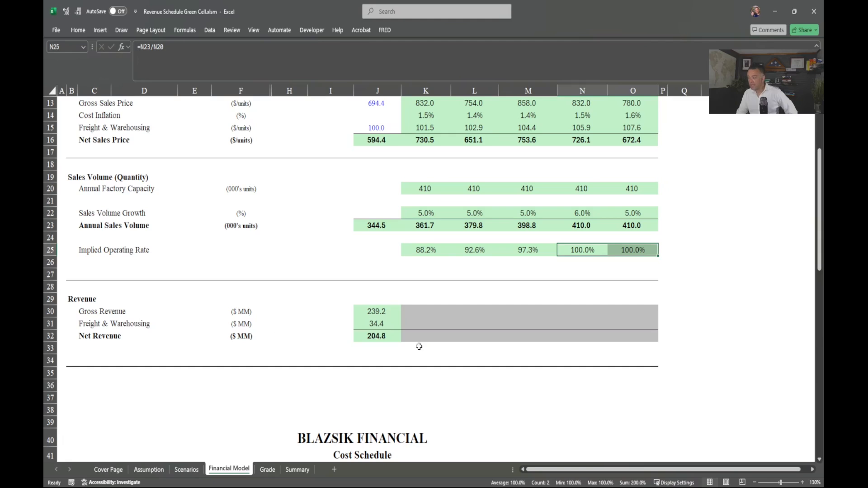
{"action": "scroll", "coordinate": [456, 306], "scroll_direction": "up", "scroll_amount": 2}
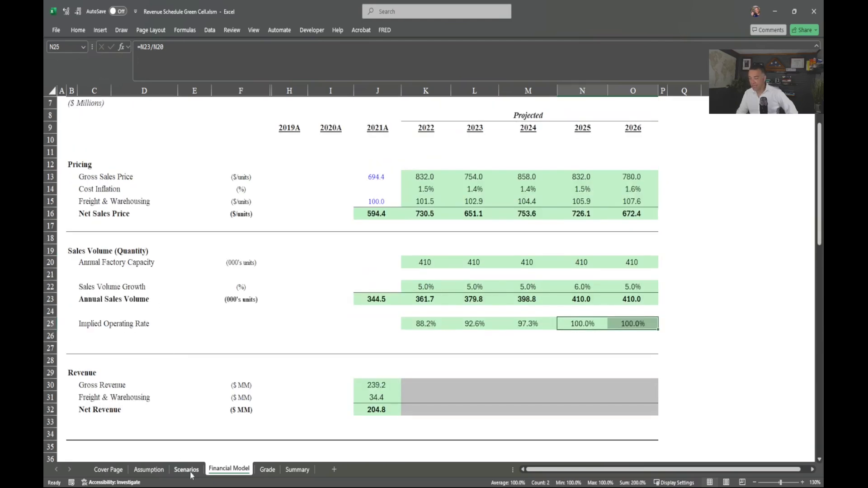
{"action": "left_click", "coordinate": [267, 469]}
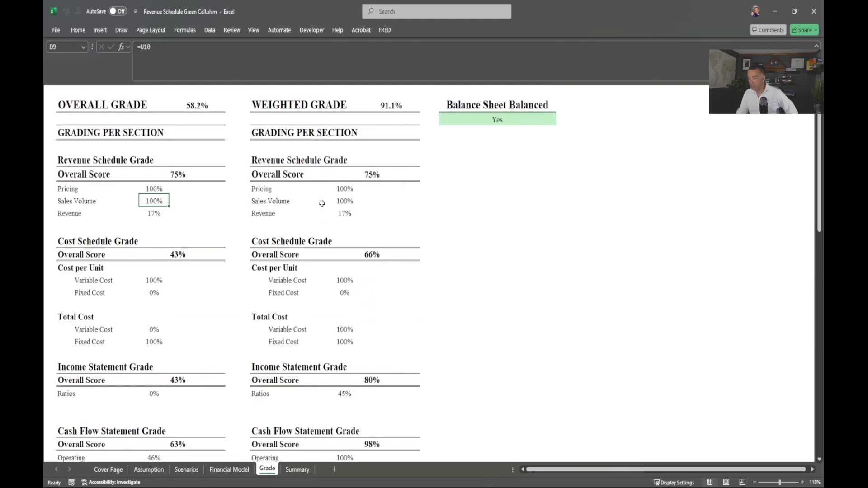
{"action": "left_click", "coordinate": [271, 187]}
{"action": "left_click_drag", "start_coordinate": [272, 186], "coordinate": [340, 200]}
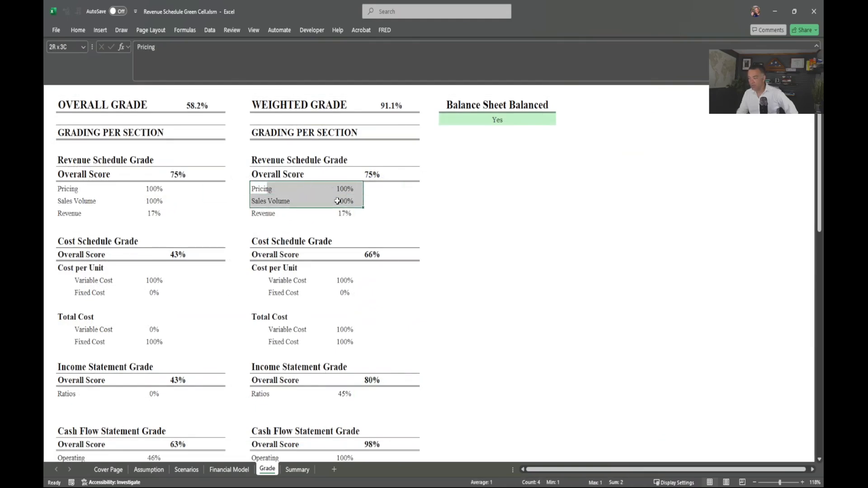
{"action": "scroll", "coordinate": [268, 301], "scroll_direction": "up", "scroll_amount": 3}
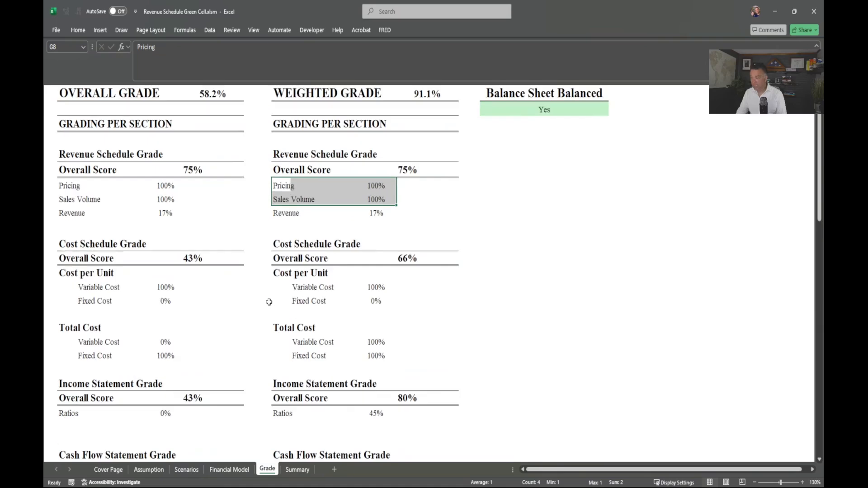
{"action": "left_click_drag", "start_coordinate": [591, 470], "coordinate": [548, 477]}
{"action": "scroll", "coordinate": [433, 357], "scroll_direction": "up", "scroll_amount": 1}
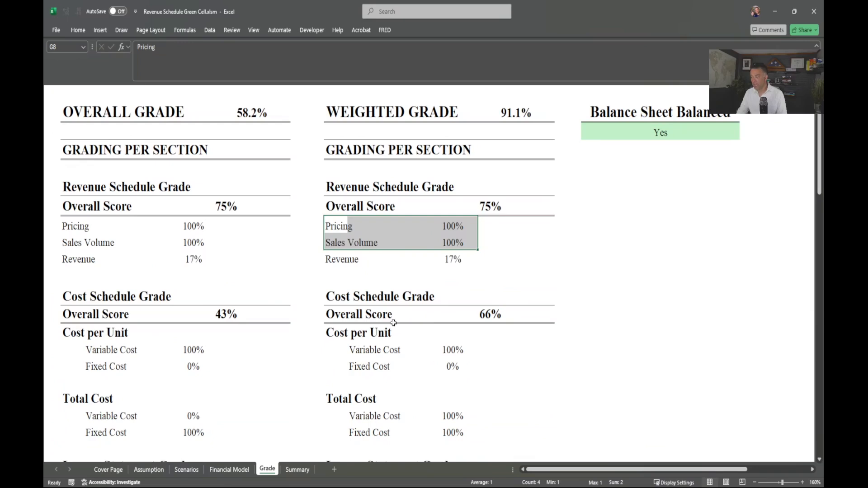
{"action": "left_click", "coordinate": [446, 227]}
{"action": "left_click", "coordinate": [450, 243]}
{"action": "left_click", "coordinate": [446, 259]}
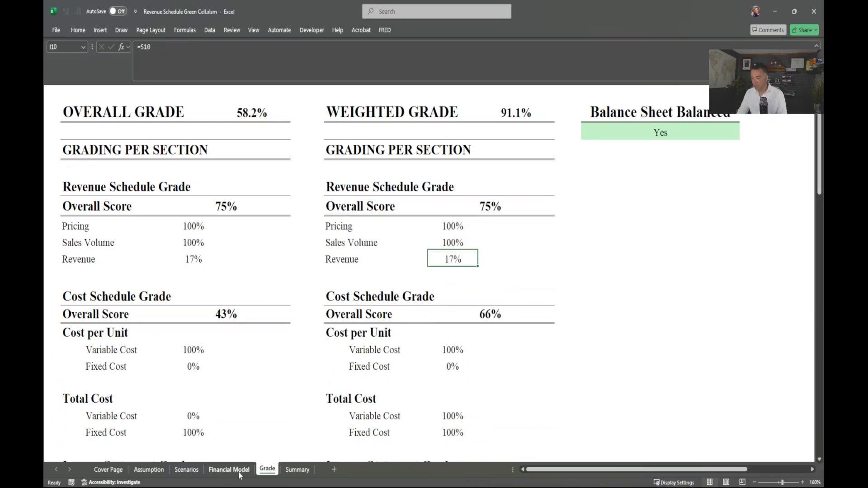
- On the Financial Model sheet, calculate 2022 Gross Revenue in K30 as Annual Sales Volume times Gross Sales Price (=K23*K13)
{"action": "left_click", "coordinate": [230, 470]}
{"action": "left_click", "coordinate": [416, 384]}
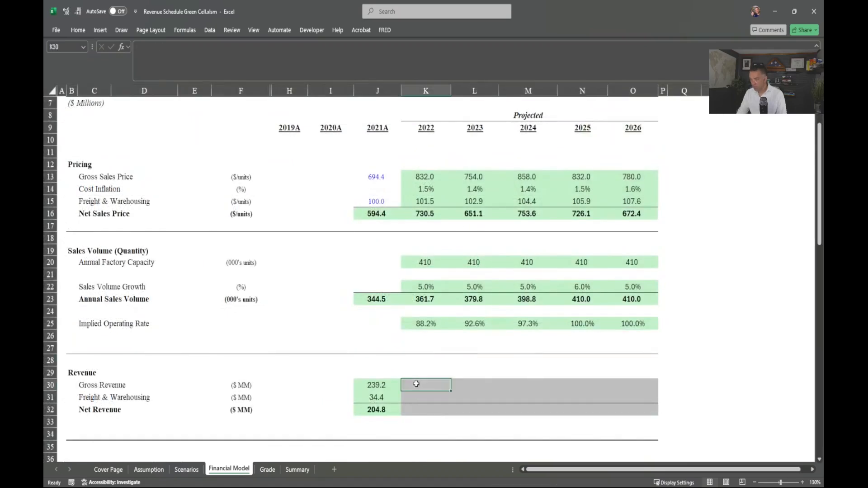
{"action": "type", "text": "="}
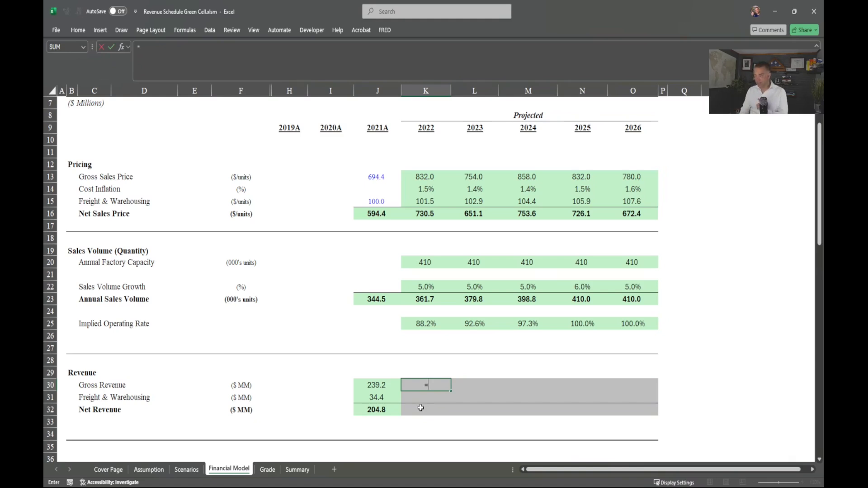
{"action": "key", "text": "Up"}
{"action": "key", "text": "Up"}
{"action": "key", "text": "Up"}
{"action": "key", "text": "Up"}
{"action": "key", "text": "Up"}
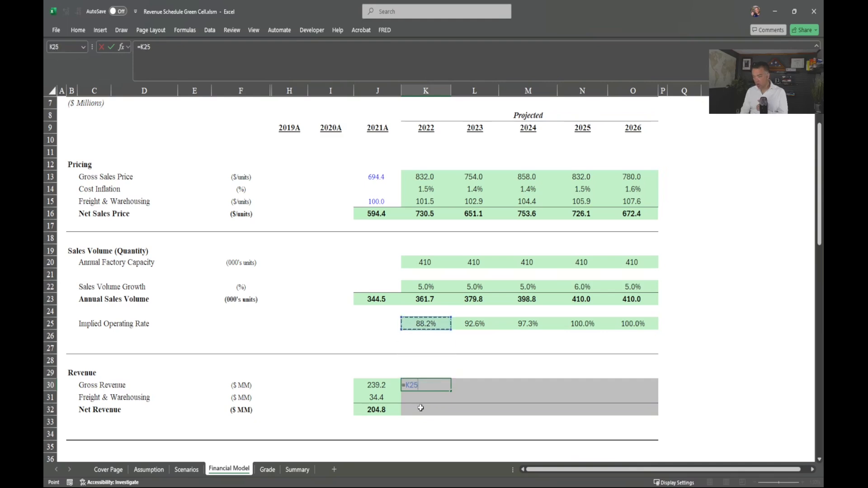
{"action": "key", "text": "Up"}
{"action": "key", "text": "Up"}
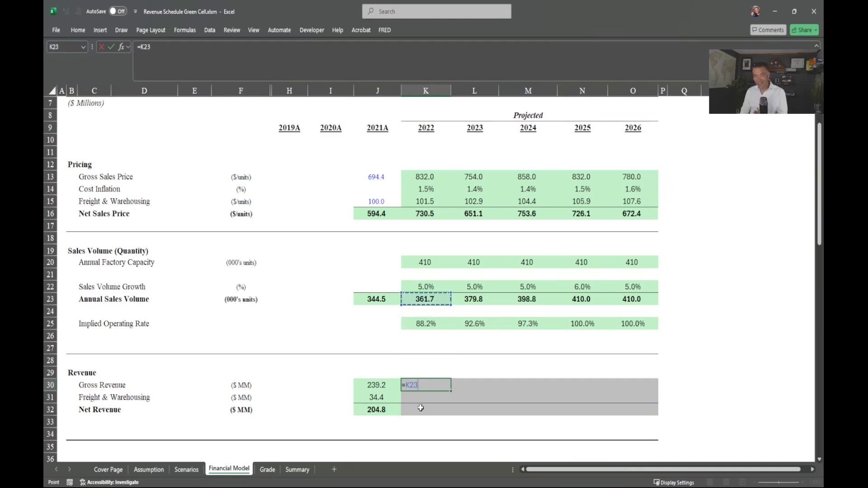
{"action": "type", "text": "*"}
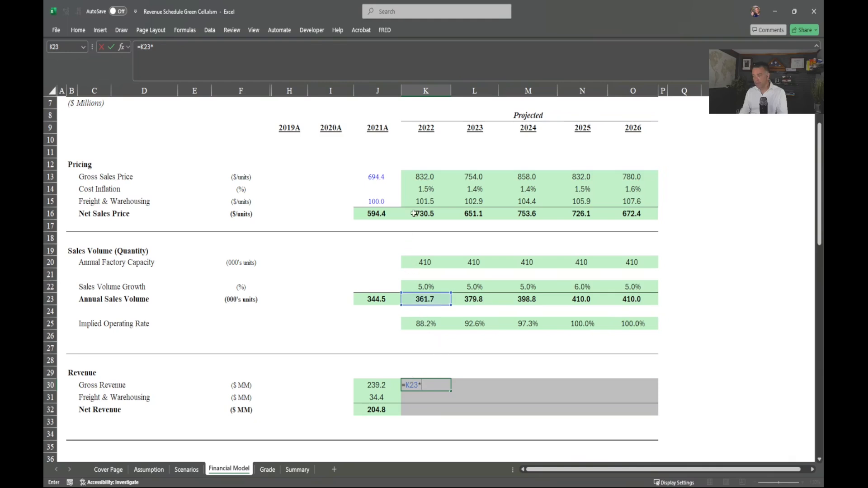
{"action": "left_click", "coordinate": [419, 177]}
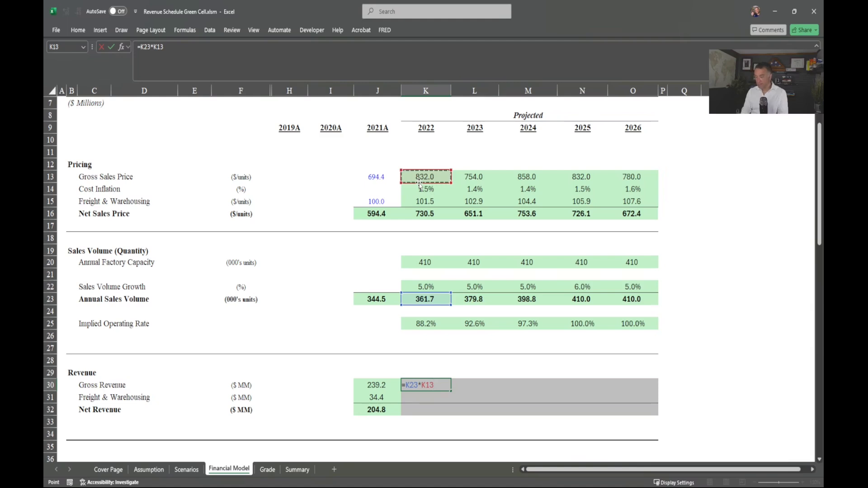
{"action": "key", "text": "Return"}
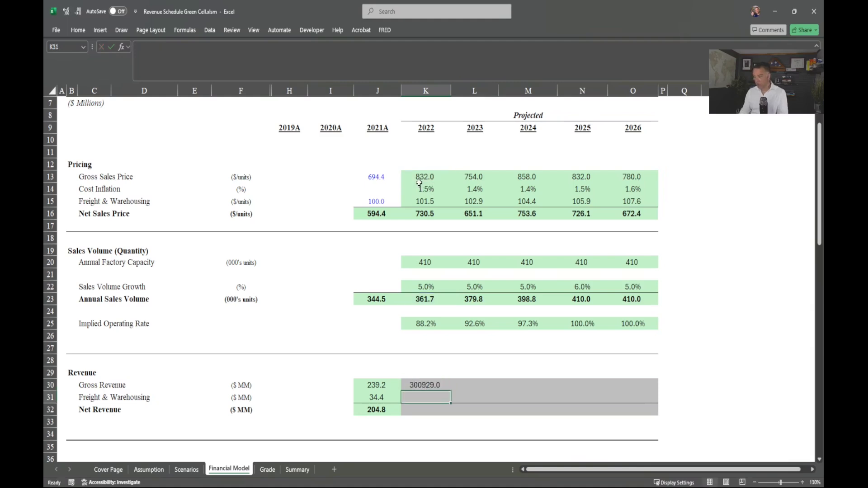
- Convert the 2022 Gross Revenue in K30 to millions by extending its formula to =K23*K13/1000
{"action": "double_click", "coordinate": [422, 385]}
{"action": "type", "text": "/1000"}
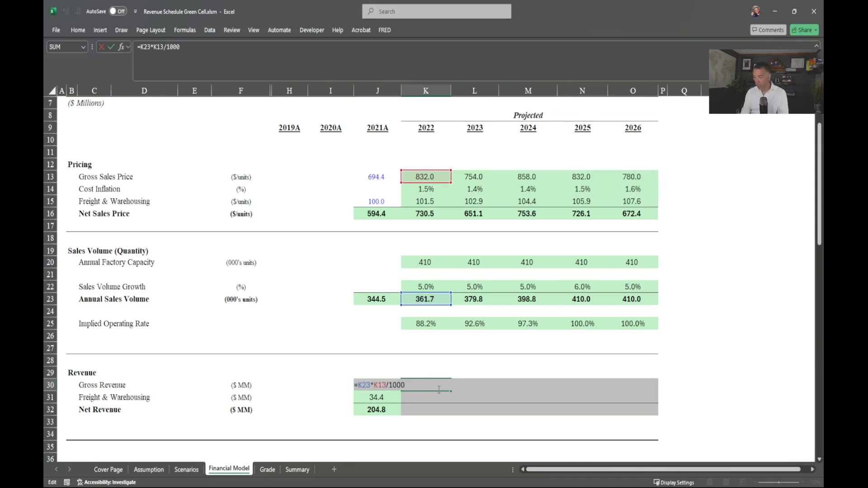
{"action": "key", "text": "Return"}
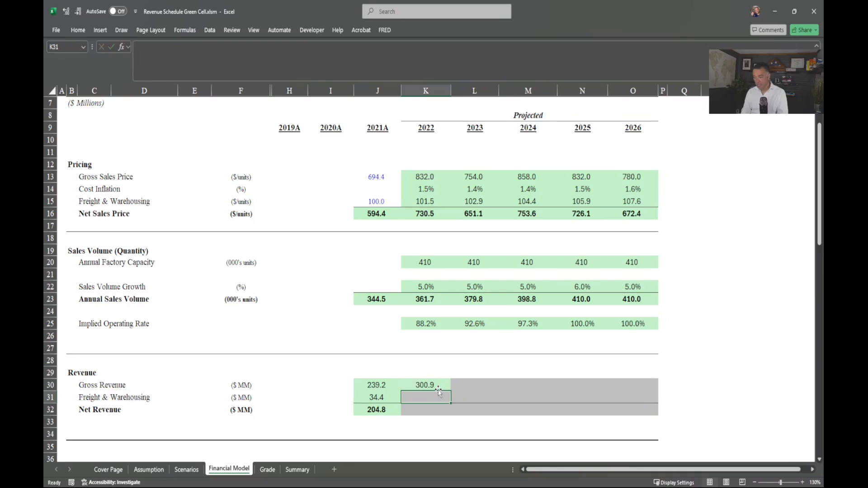
- Calculate 2022 Freight & Warehousing revenue in K31 in millions as Annual Sales Volume times unit freight cost (=K23*K15/1000)
{"action": "type", "text": "="}
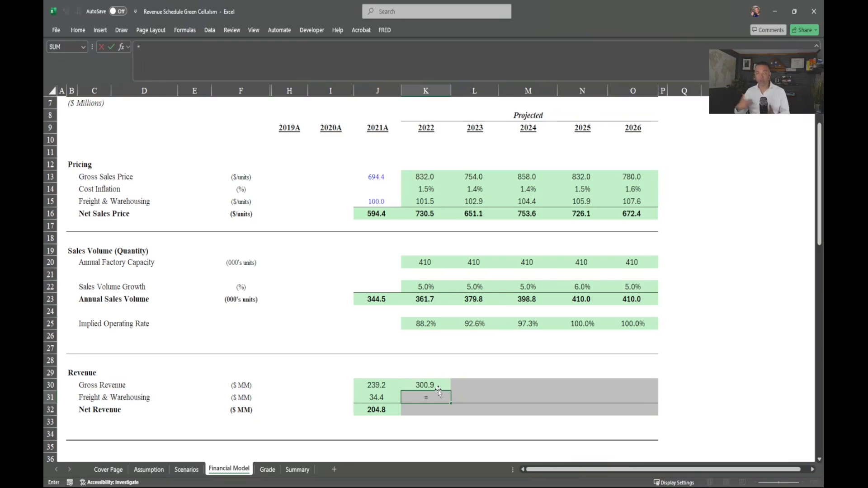
{"action": "key", "text": "Up"}
{"action": "key", "text": "Up"}
{"action": "key", "text": "Up"}
{"action": "key", "text": "Up"}
{"action": "key", "text": "Up"}
{"action": "key", "text": "Up"}
{"action": "key", "text": "Up"}
{"action": "key", "text": "Up"}
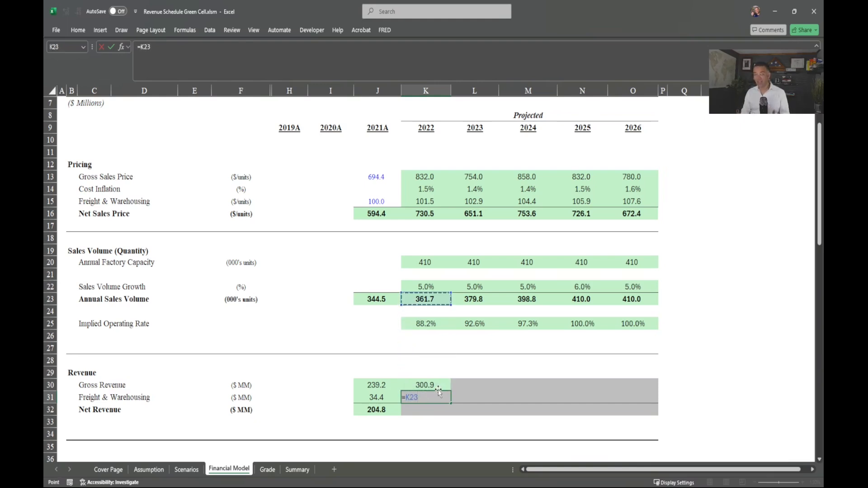
{"action": "type", "text": "*"}
{"action": "key", "text": "Up"}
{"action": "key", "text": "Up"}
{"action": "key", "text": "Up"}
{"action": "key", "text": "Up"}
{"action": "key", "text": "Up"}
{"action": "key", "text": "Up"}
{"action": "key", "text": "Up"}
{"action": "key", "text": "Up"}
{"action": "key", "text": "Up"}
{"action": "key", "text": "Up"}
{"action": "key", "text": "Up"}
{"action": "key", "text": "Up"}
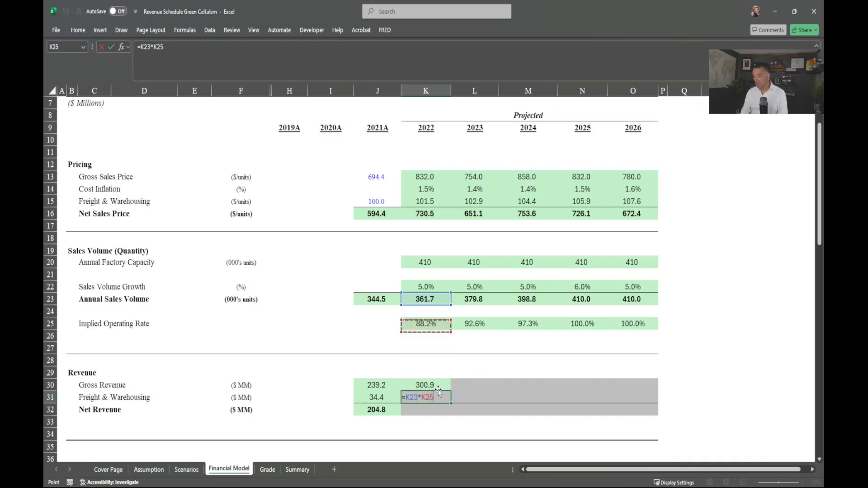
{"action": "key", "text": "Up"}
{"action": "key", "text": "Up"}
{"action": "key", "text": "Up"}
{"action": "key", "text": "Up"}
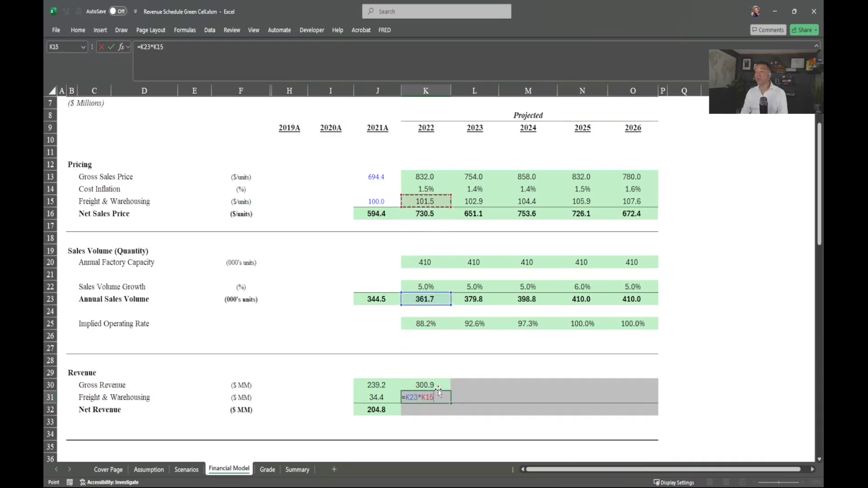
{"action": "type", "text": "/1000"}
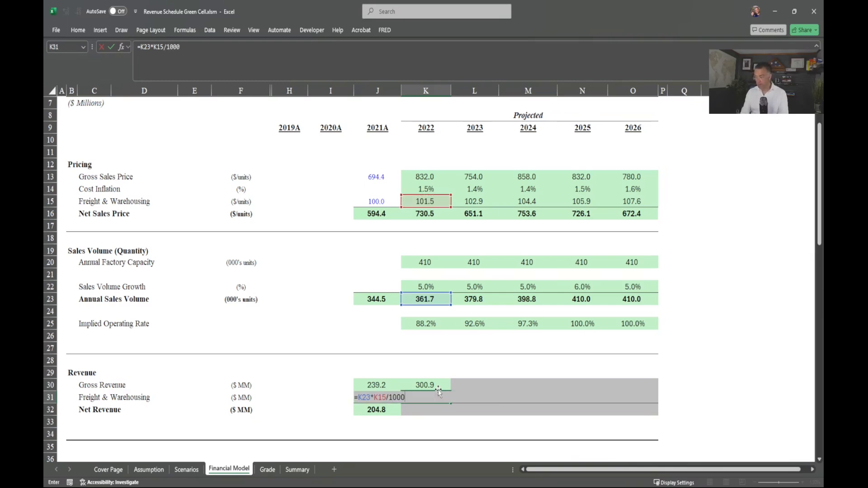
{"action": "key", "text": "Return"}
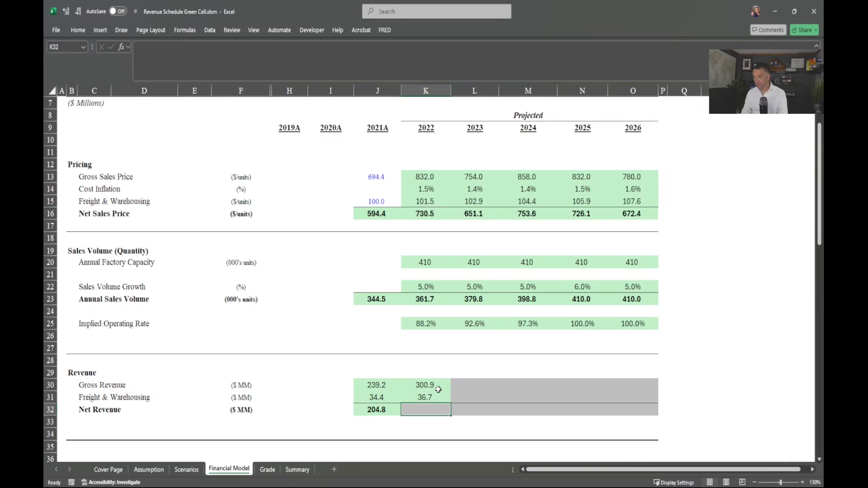
- Copy the Net Revenue formula from J32 into K32 for 2022 and inspect its cell references
{"action": "key", "text": "Left"}
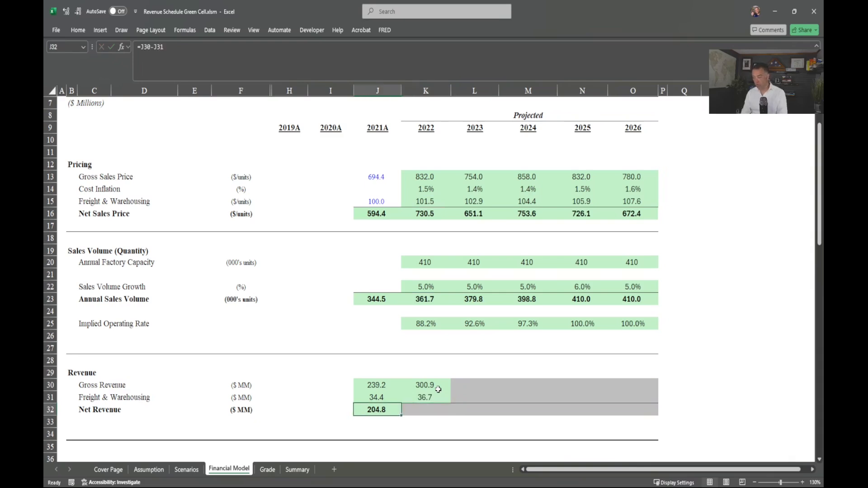
{"action": "key", "text": "shift+Right"}
{"action": "key", "text": "ctrl+r"}
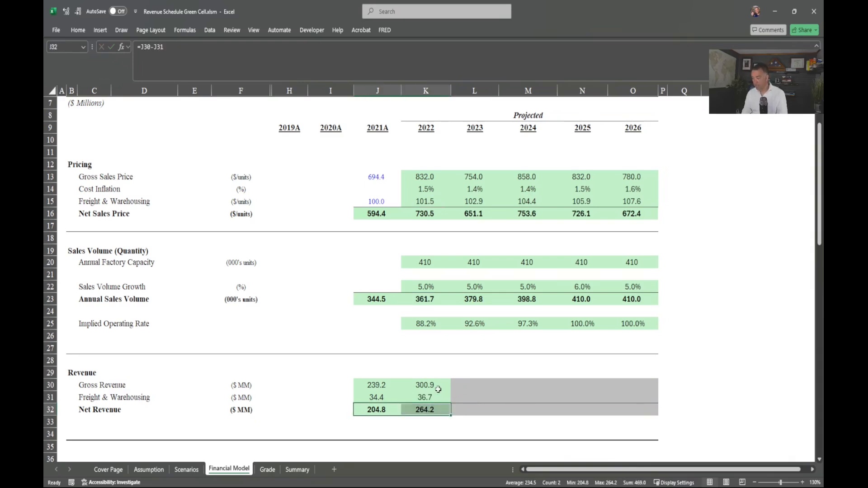
{"action": "key", "text": "Right"}
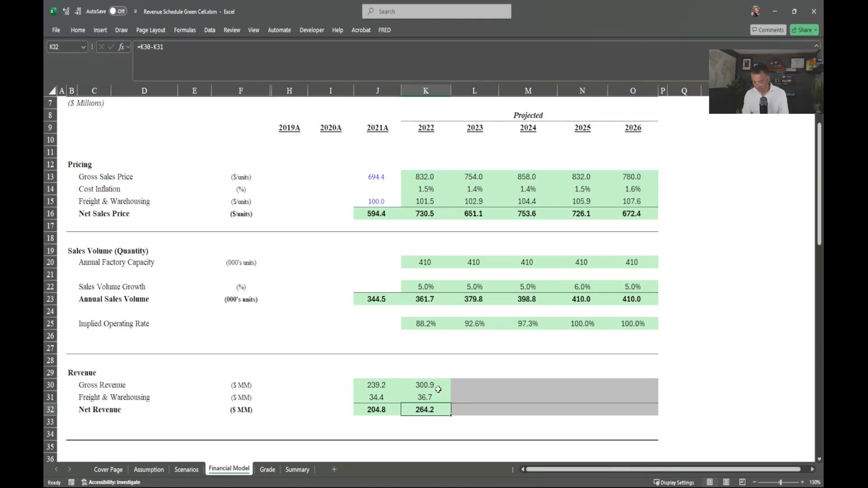
{"action": "key", "text": "F2"}
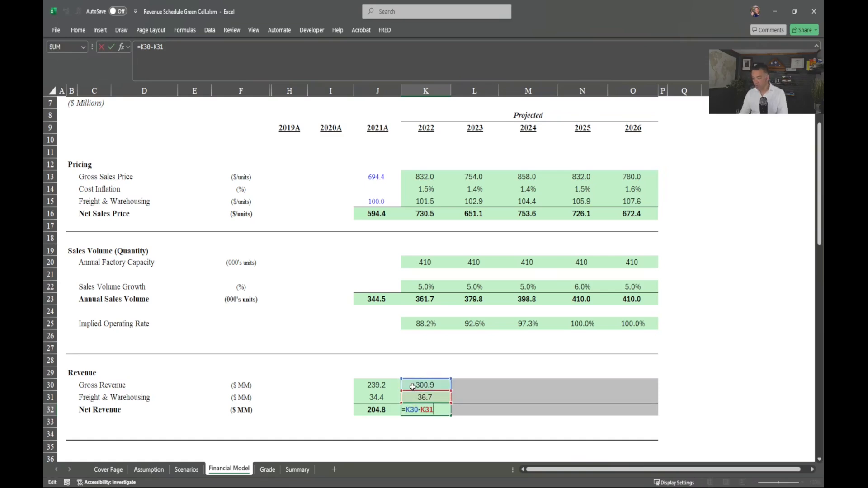
{"action": "key", "text": "Return"}
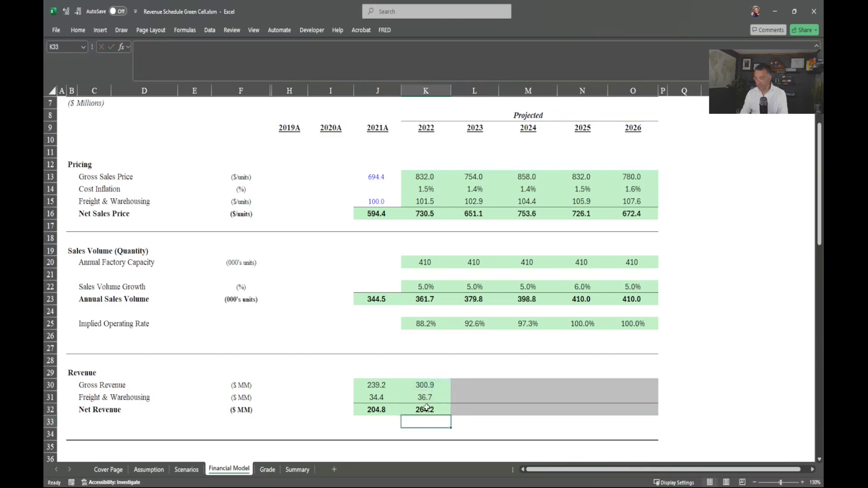
- Copy the 2022 Gross Revenue, Freight & Warehousing and Net Revenue formulas in K30:K32 across through 2026 in column O
{"action": "left_click", "coordinate": [427, 408]}
{"action": "key", "text": "Up"}
{"action": "key", "text": "Up"}
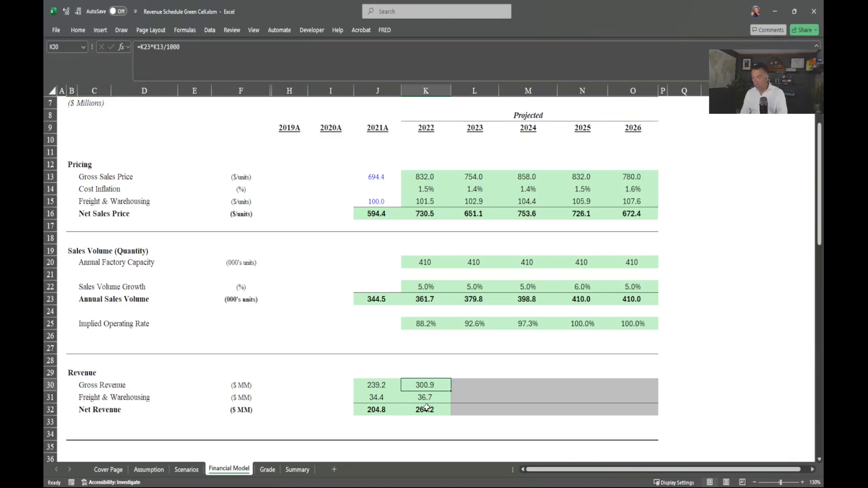
{"action": "key", "text": "shift+Down"}
{"action": "key", "text": "shift+Down"}
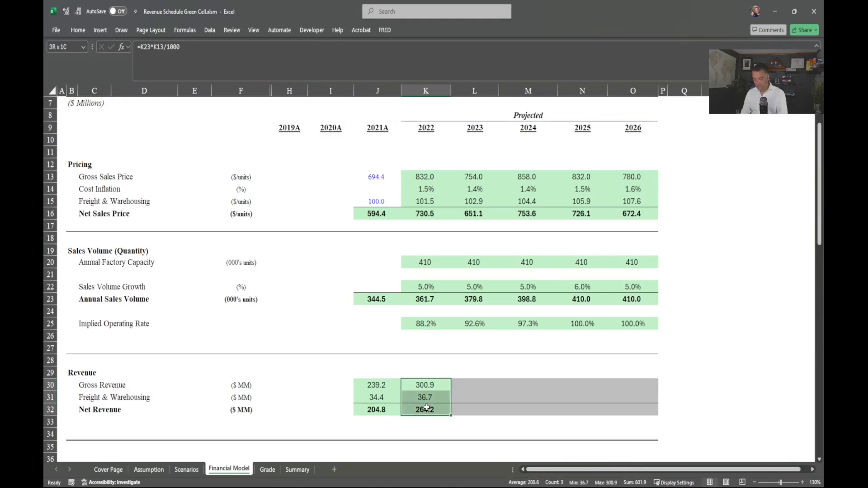
{"action": "key", "text": "shift+Right"}
{"action": "key", "text": "shift+Right"}
{"action": "key", "text": "shift+Right"}
{"action": "key", "text": "shift+Right"}
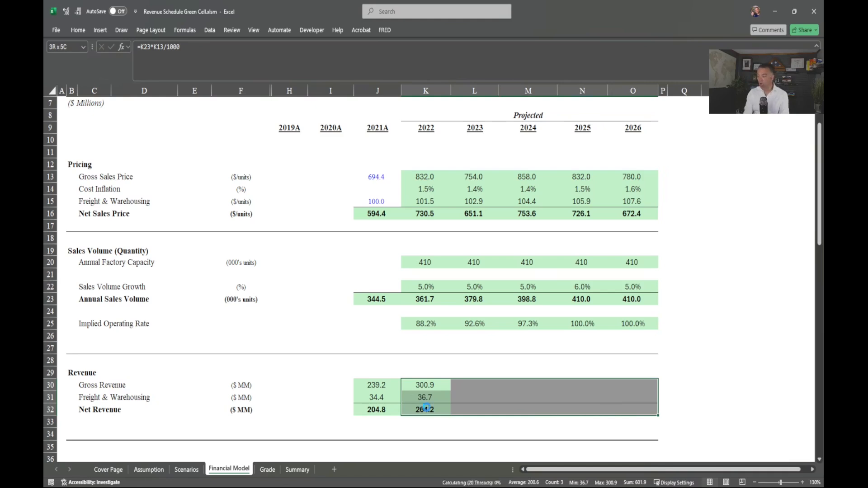
{"action": "key", "text": "ctrl+r"}
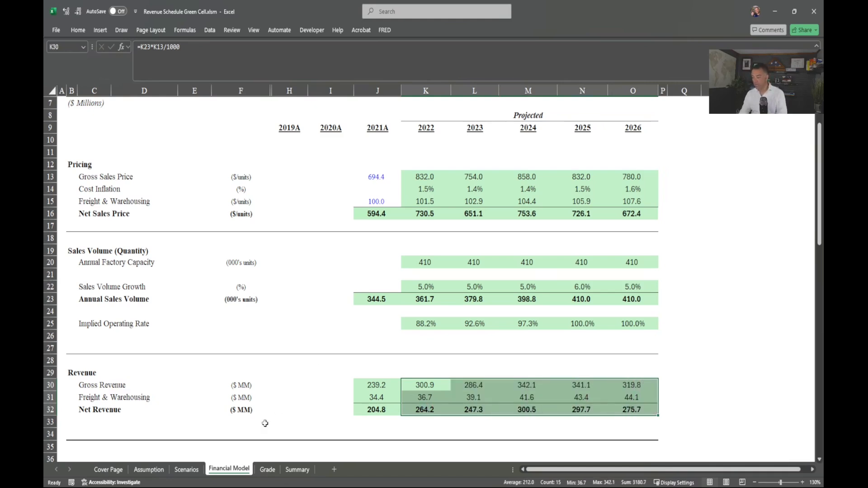
- Check the Revenue Schedule scores on the Grade sheet, then review the completed Revenue Schedule on the Financial Model sheet
{"action": "left_click", "coordinate": [265, 470]}
{"action": "left_click_drag", "start_coordinate": [73, 189], "coordinate": [524, 275]}
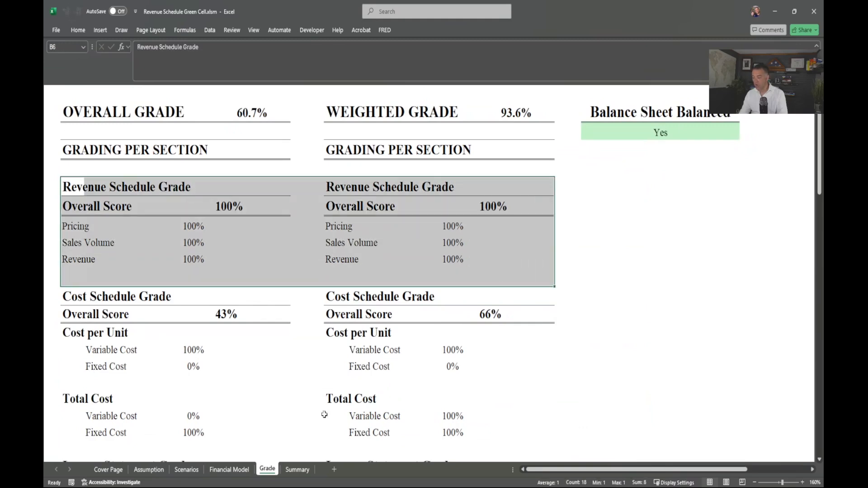
{"action": "left_click", "coordinate": [228, 470]}
{"action": "scroll", "coordinate": [317, 372], "scroll_direction": "down", "scroll_amount": 2}
{"action": "left_click", "coordinate": [316, 373]}
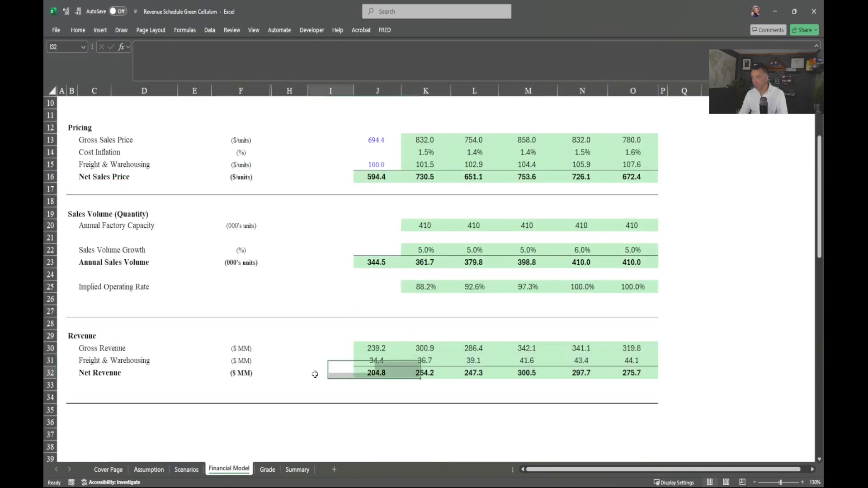
{"action": "scroll", "coordinate": [317, 372], "scroll_direction": "up", "scroll_amount": 3}
{"action": "scroll", "coordinate": [317, 372], "scroll_direction": "up", "scroll_amount": 1}
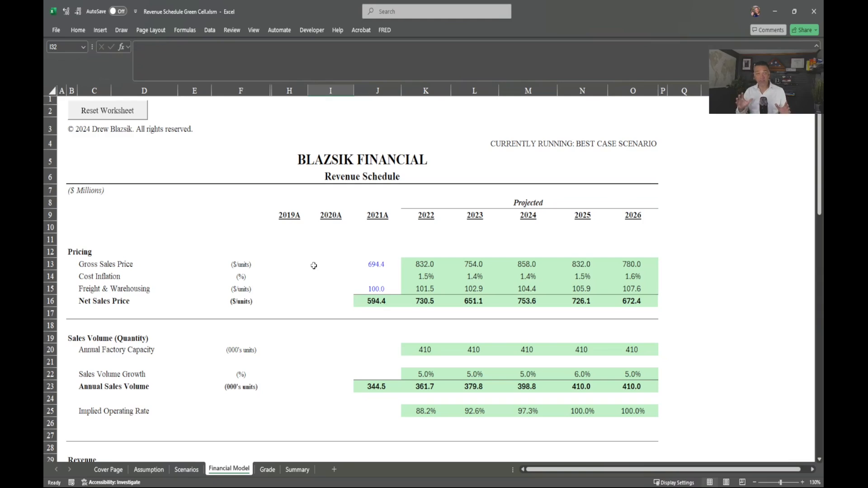
- Link the Cost Schedule's 2021 Annual Sales Volume in J46 to the Revenue Schedule's volume with =J23
{"action": "scroll", "coordinate": [313, 265], "scroll_direction": "down", "scroll_amount": 9}
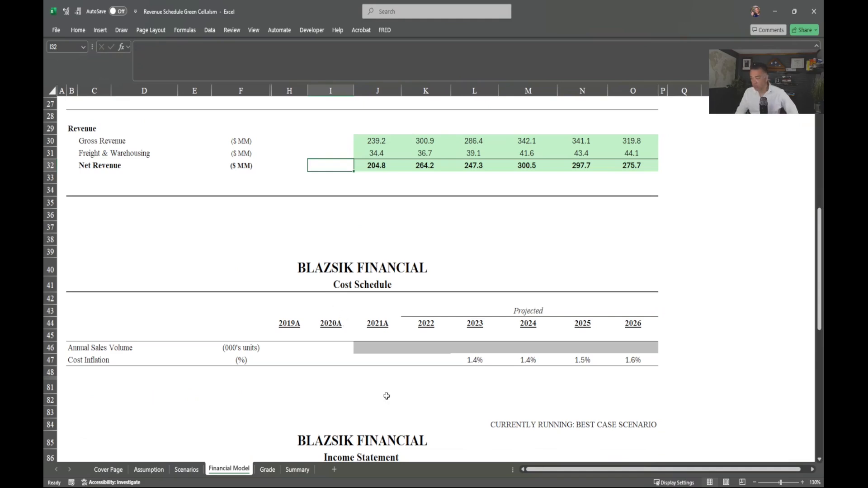
{"action": "left_click", "coordinate": [382, 349]}
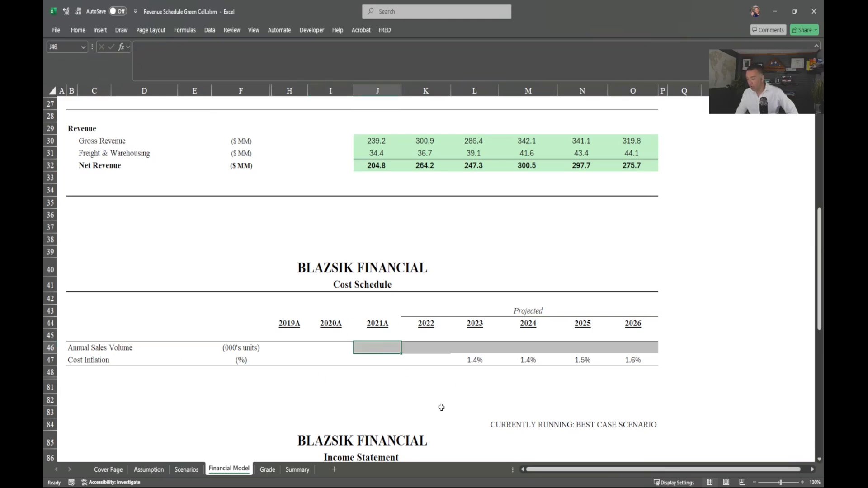
{"action": "scroll", "coordinate": [441, 408], "scroll_direction": "down", "scroll_amount": 5}
{"action": "scroll", "coordinate": [432, 403], "scroll_direction": "up", "scroll_amount": 5}
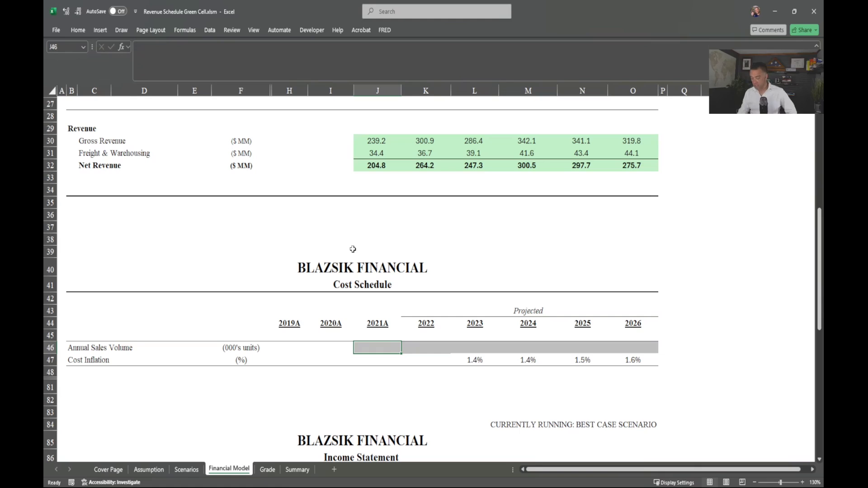
{"action": "type", "text": "="}
{"action": "key", "text": "Up"}
{"action": "key", "text": "Up"}
{"action": "key", "text": "Up"}
{"action": "key", "text": "Up"}
{"action": "key", "text": "Up"}
{"action": "key", "text": "Up"}
{"action": "key", "text": "Up"}
{"action": "key", "text": "Up"}
{"action": "key", "text": "Up"}
{"action": "key", "text": "Up"}
{"action": "key", "text": "Up"}
{"action": "key", "text": "Up"}
{"action": "key", "text": "Up"}
{"action": "key", "text": "Up"}
{"action": "key", "text": "Up"}
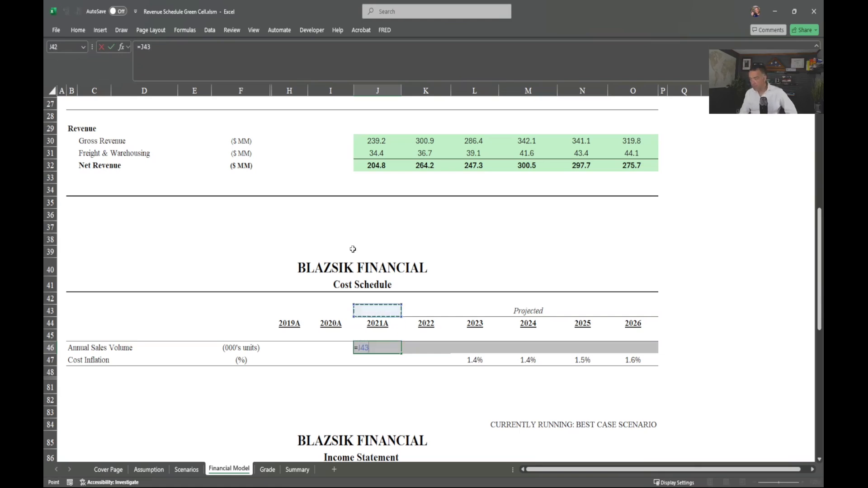
{"action": "key", "text": "Up"}
{"action": "key", "text": "Up"}
{"action": "key", "text": "Up"}
{"action": "key", "text": "Up"}
{"action": "key", "text": "Up"}
{"action": "key", "text": "Up"}
{"action": "key", "text": "Up"}
{"action": "key", "text": "Up"}
{"action": "key", "text": "Up"}
{"action": "key", "text": "Up"}
{"action": "key", "text": "Up"}
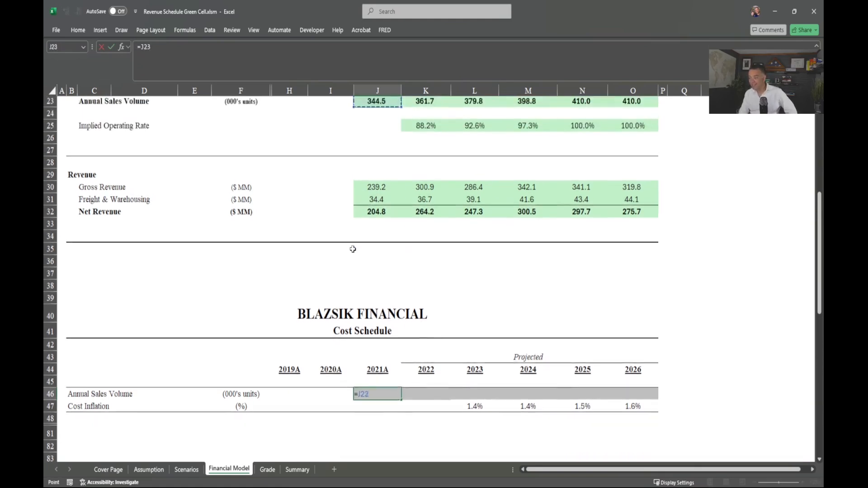
{"action": "key", "text": "Down"}
{"action": "key", "text": "Down"}
{"action": "key", "text": "Down"}
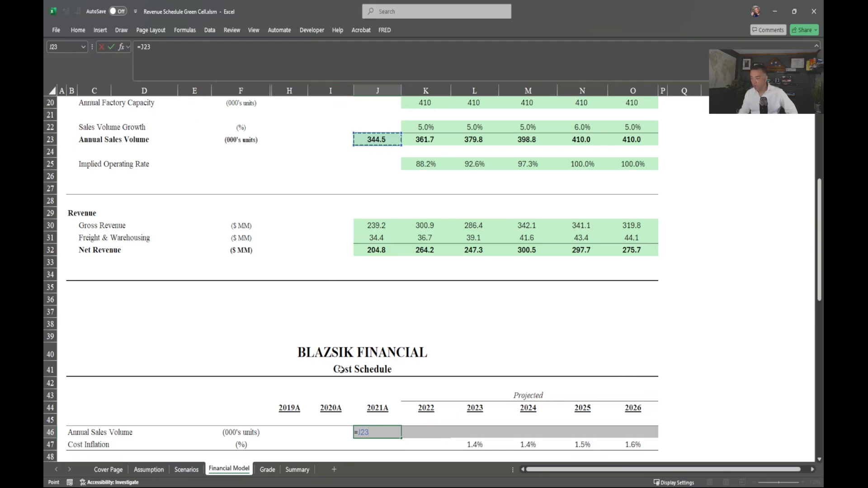
{"action": "key", "text": "Return"}
- Copy the Cost Schedule's Annual Sales Volume link from J46 across through 2026 in O46
{"action": "key", "text": "Up"}
{"action": "key", "text": "shift+Right"}
{"action": "key", "text": "shift+Right"}
{"action": "key", "text": "shift+Right"}
{"action": "key", "text": "shift+Right"}
{"action": "key", "text": "shift+Right"}
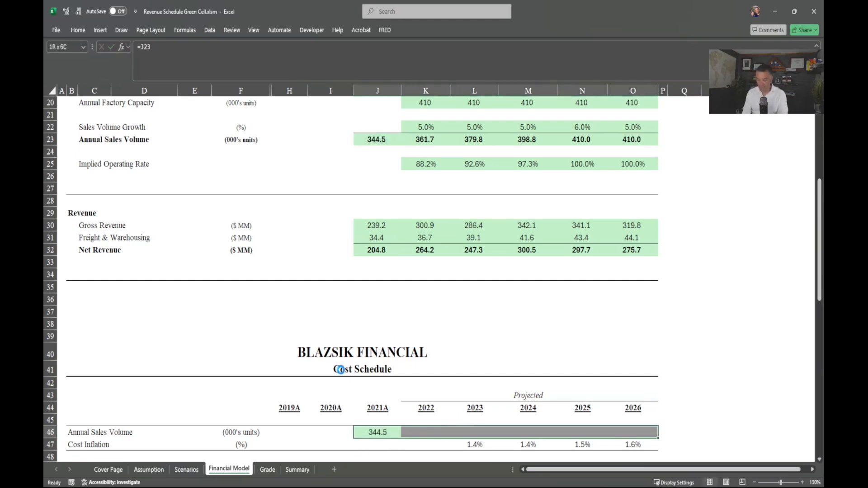
{"action": "key", "text": "ctrl+r"}
- Link the Income Statement's 2021 Sales Volume in J91 to the Cost Schedule's Annual Sales Volume with =J46
{"action": "scroll", "coordinate": [343, 369], "scroll_direction": "down", "scroll_amount": 4}
{"action": "scroll", "coordinate": [358, 367], "scroll_direction": "down", "scroll_amount": 3}
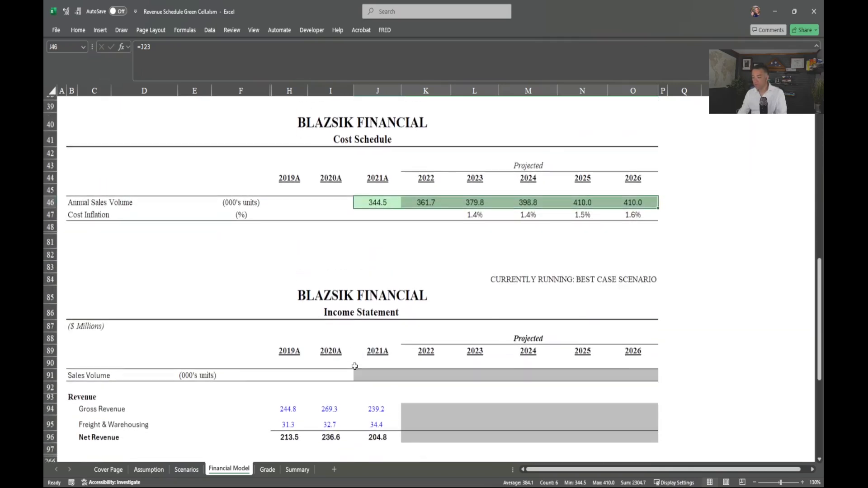
{"action": "left_click", "coordinate": [384, 383]}
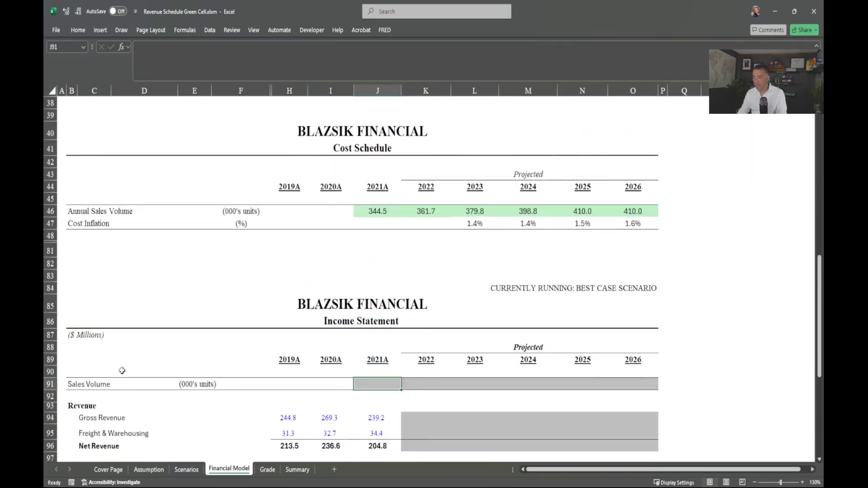
{"action": "type", "text": "="}
{"action": "key", "text": "Up"}
{"action": "key", "text": "Up"}
{"action": "key", "text": "Up"}
{"action": "key", "text": "Up"}
{"action": "key", "text": "Up"}
{"action": "key", "text": "Up"}
{"action": "key", "text": "Up"}
{"action": "key", "text": "Up"}
{"action": "key", "text": "Up"}
{"action": "key", "text": "Up"}
{"action": "key", "text": "Up"}
{"action": "key", "text": "Up"}
{"action": "key", "text": "Up"}
{"action": "key", "text": "Up"}
{"action": "key", "text": "Down"}
{"action": "key", "text": "Return"}
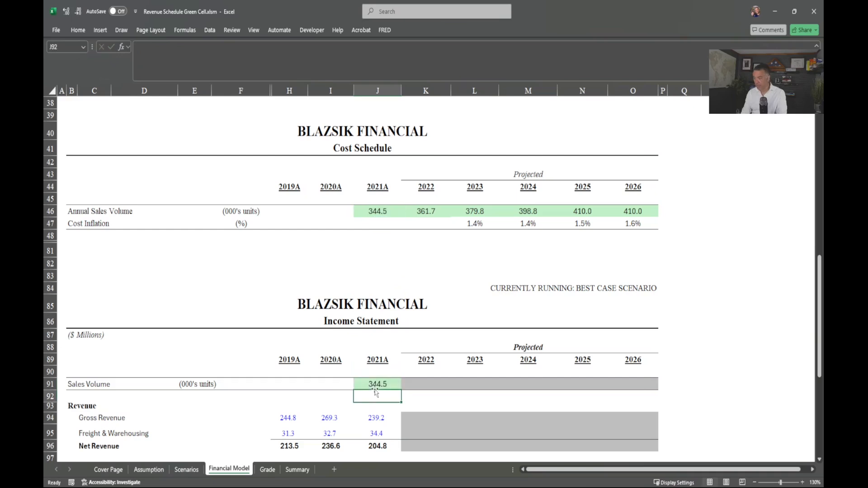
- Copy the Income Statement's Sales Volume link from J91 across through 2026 in O91
{"action": "key", "text": "Up"}
{"action": "key", "text": "shift+Right"}
{"action": "key", "text": "shift+Right"}
{"action": "key", "text": "shift+Right"}
{"action": "key", "text": "shift+Right"}
{"action": "key", "text": "shift+Right"}
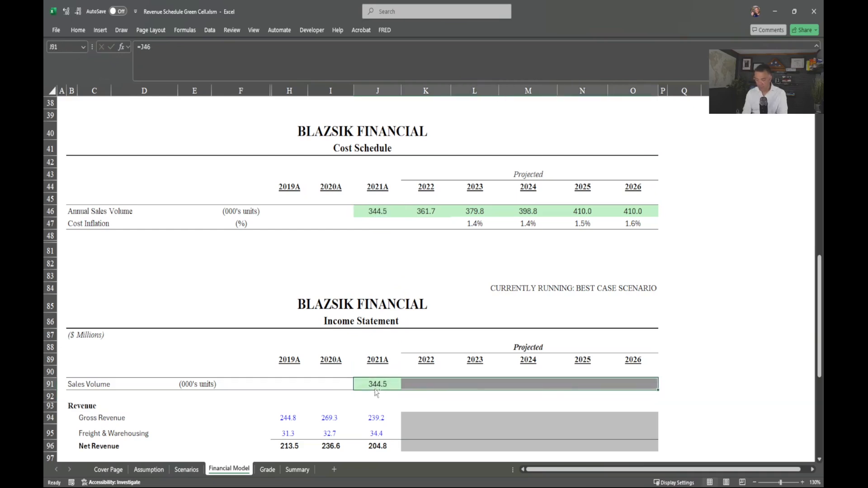
{"action": "key", "text": "ctrl+r"}
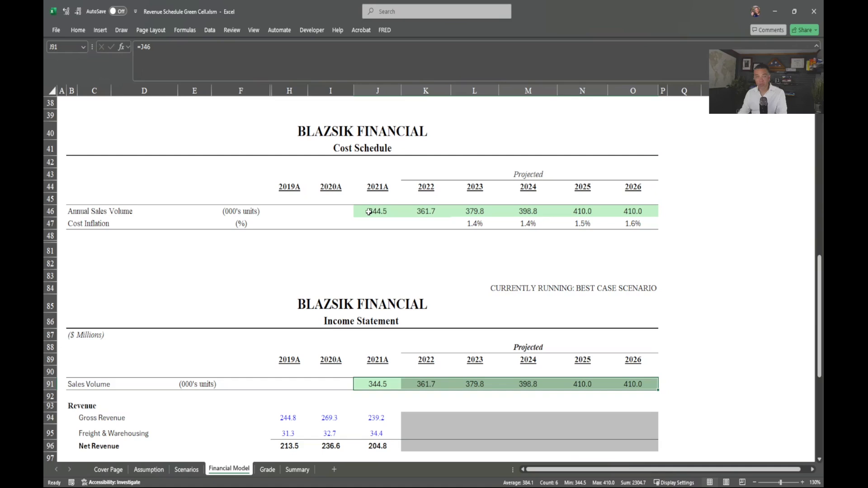
- Link the Income Statement's 2022 Gross Revenue in K94 to the Revenue Schedule's Gross Revenue with =K30
{"action": "scroll", "coordinate": [407, 355], "scroll_direction": "down", "scroll_amount": 3}
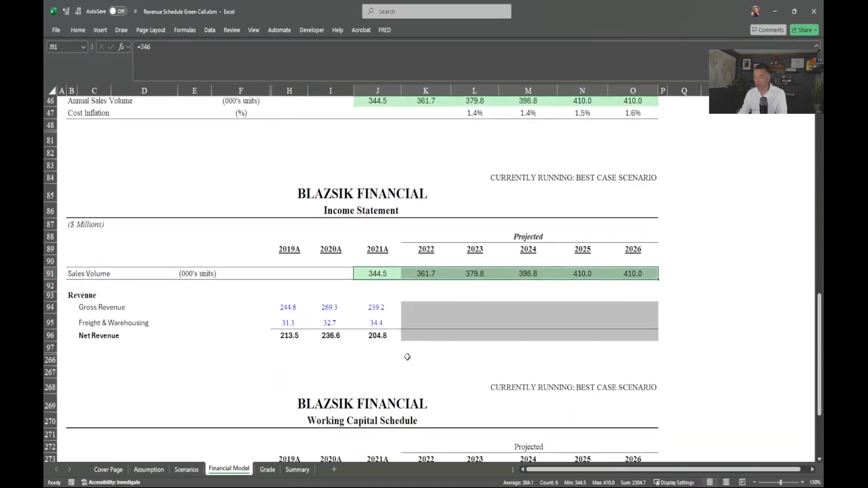
{"action": "left_click", "coordinate": [414, 304]}
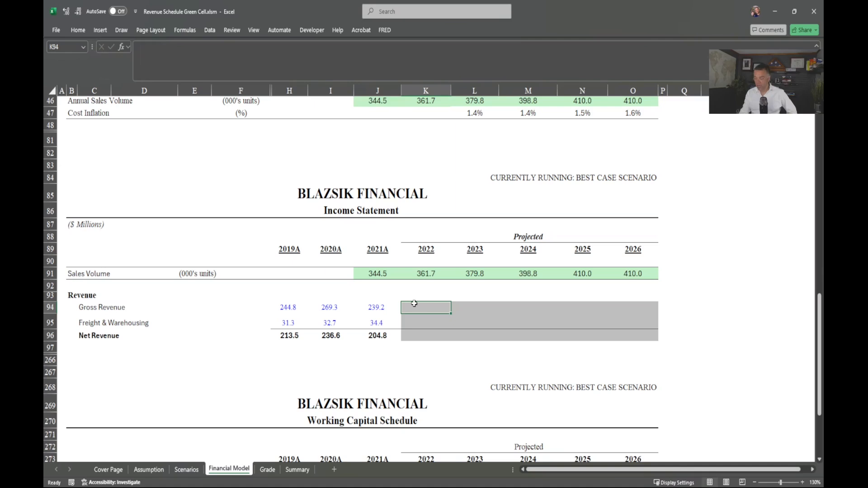
{"action": "type", "text": "="}
{"action": "key", "text": "Up"}
{"action": "key", "text": "Up"}
{"action": "key", "text": "Up"}
{"action": "key", "text": "Up"}
{"action": "key", "text": "Up"}
{"action": "key", "text": "Up"}
{"action": "key", "text": "Up"}
{"action": "key", "text": "Up"}
{"action": "key", "text": "Up"}
{"action": "key", "text": "Up"}
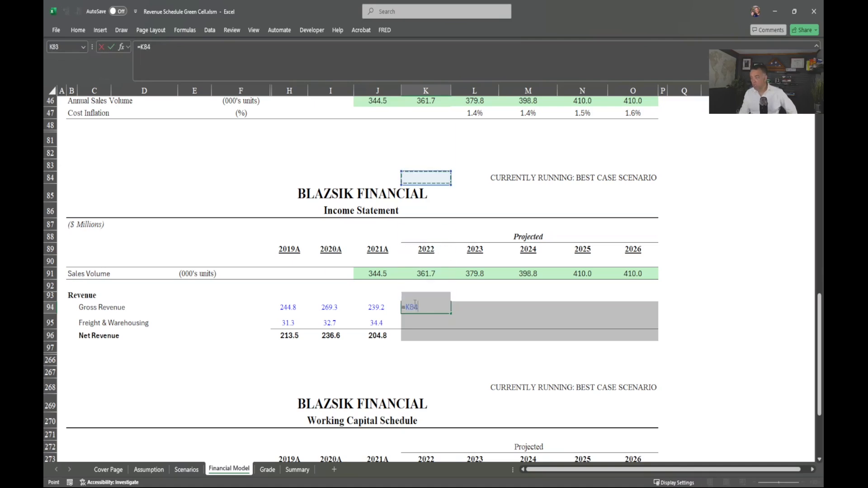
{"action": "key", "text": "Up"}
{"action": "key", "text": "Up"}
{"action": "key", "text": "Up"}
{"action": "key", "text": "Up"}
{"action": "key", "text": "Up"}
{"action": "key", "text": "Up"}
{"action": "key", "text": "Up"}
{"action": "key", "text": "Up"}
{"action": "key", "text": "Up"}
{"action": "key", "text": "Up"}
{"action": "key", "text": "Up"}
{"action": "key", "text": "Up"}
{"action": "key", "text": "Up"}
{"action": "key", "text": "Up"}
{"action": "key", "text": "Up"}
{"action": "key", "text": "Up"}
{"action": "key", "text": "Up"}
{"action": "key", "text": "Up"}
{"action": "key", "text": "Up"}
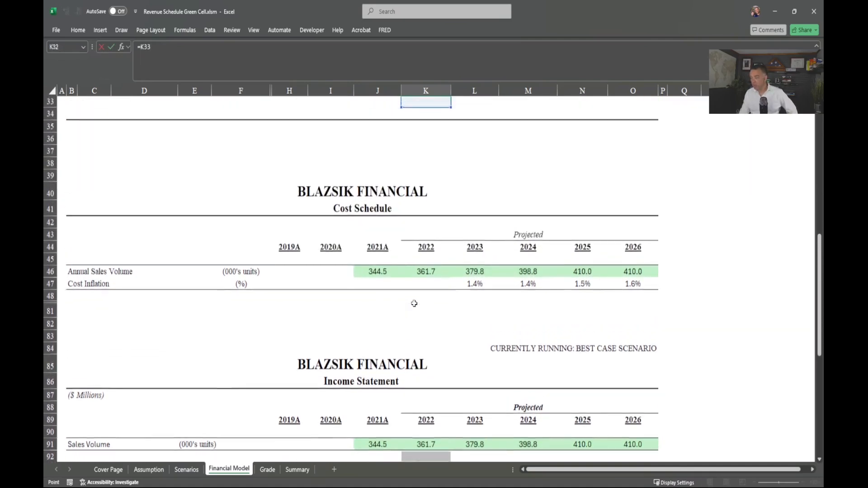
{"action": "key", "text": "Up"}
{"action": "key", "text": "Up"}
{"action": "key", "text": "Up"}
{"action": "key", "text": "Up"}
{"action": "key", "text": "Down"}
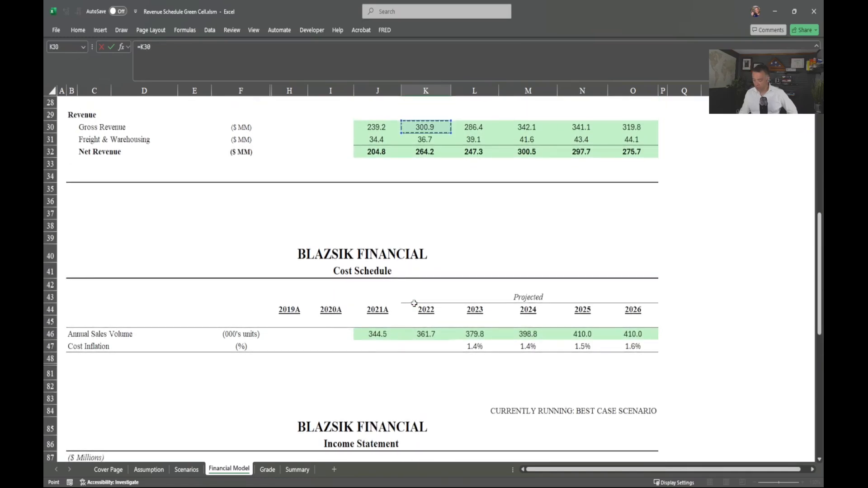
{"action": "key", "text": "Return"}
{"action": "key", "text": "Up"}
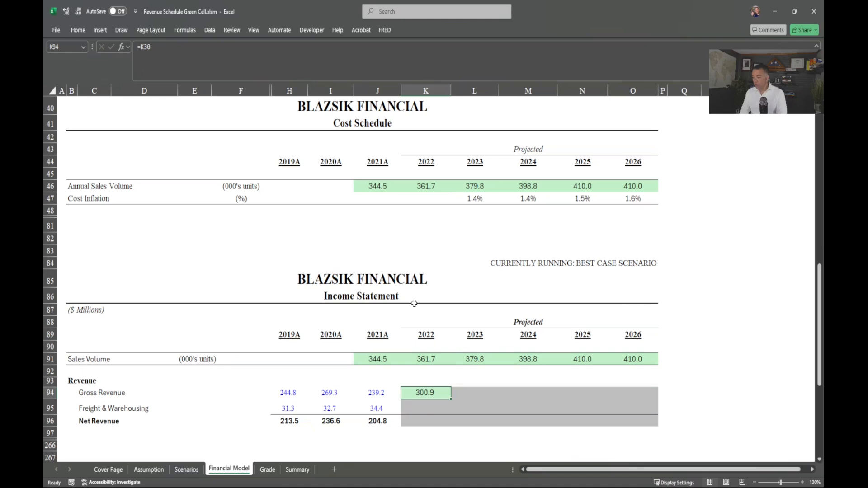
- Copy the Gross Revenue link from K94 into K94:O96 with Paste Special, covering Gross Revenue, Freight & Warehousing and Net Revenue through 2026
{"action": "key", "text": "Down"}
{"action": "key", "text": "Down"}
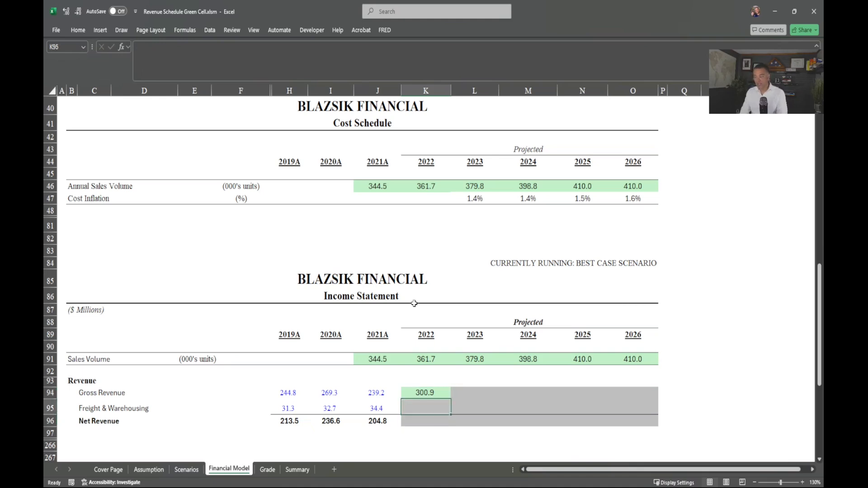
{"action": "key", "text": "Up"}
{"action": "key", "text": "Down"}
{"action": "key", "text": "Up"}
{"action": "key", "text": "Up"}
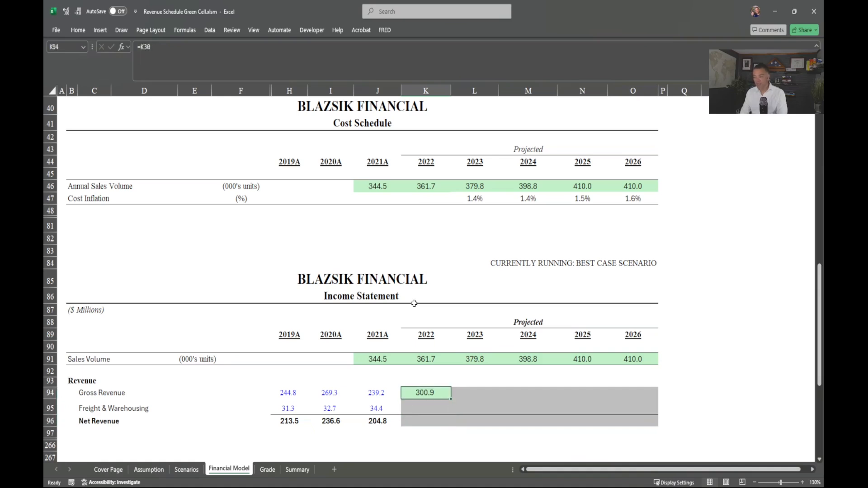
{"action": "key", "text": "ctrl+c"}
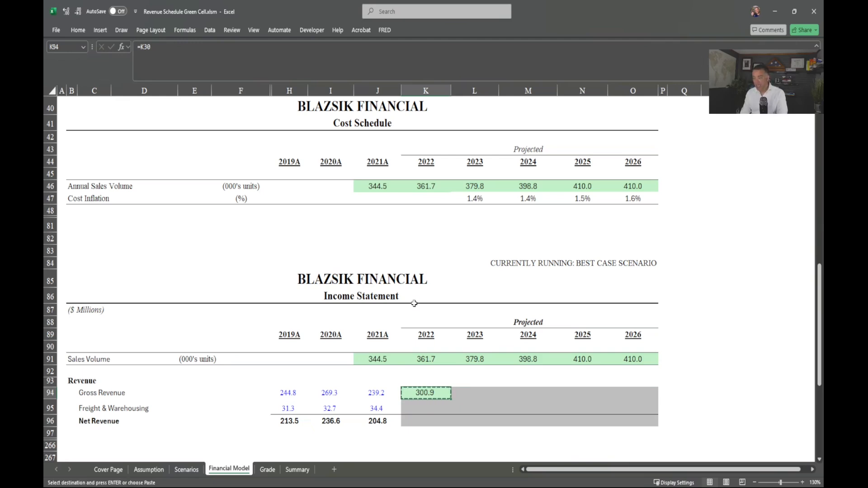
{"action": "key", "text": "shift+Right"}
{"action": "key", "text": "shift+Right"}
{"action": "key", "text": "shift+Right"}
{"action": "key", "text": "shift+Right"}
{"action": "key", "text": "shift+Down"}
{"action": "key", "text": "shift+Down"}
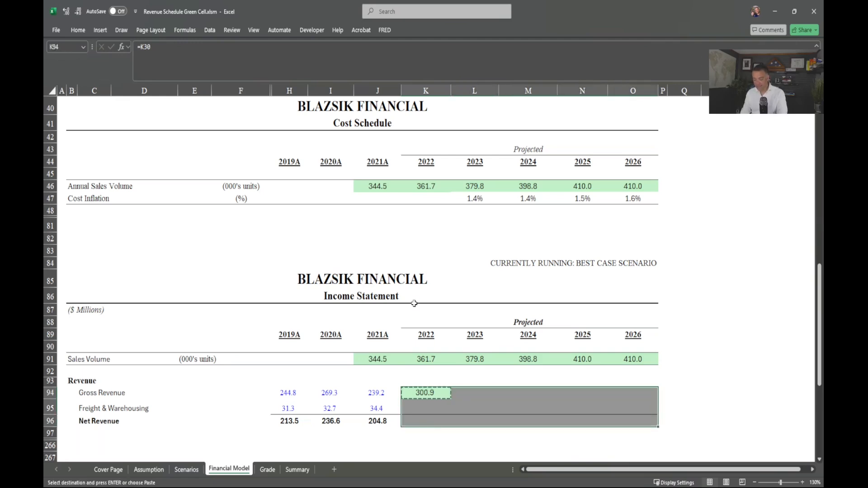
{"action": "key", "text": "alt"}
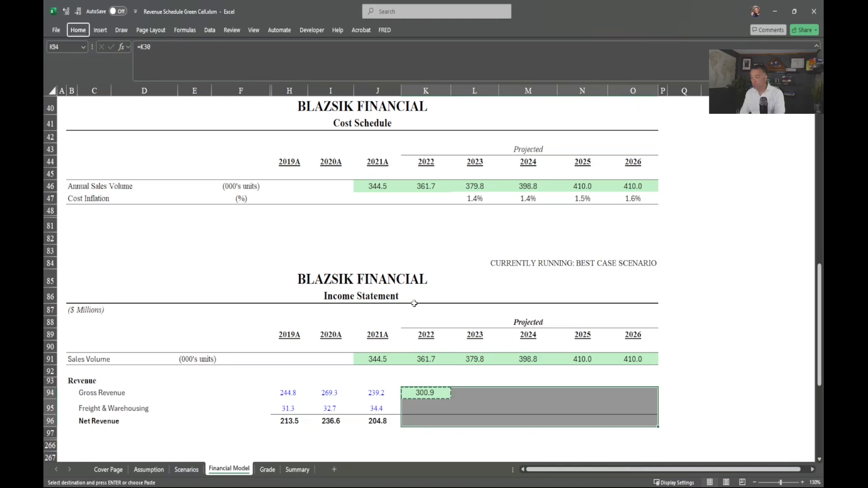
{"action": "key", "text": "e"}
{"action": "key", "text": "s"}
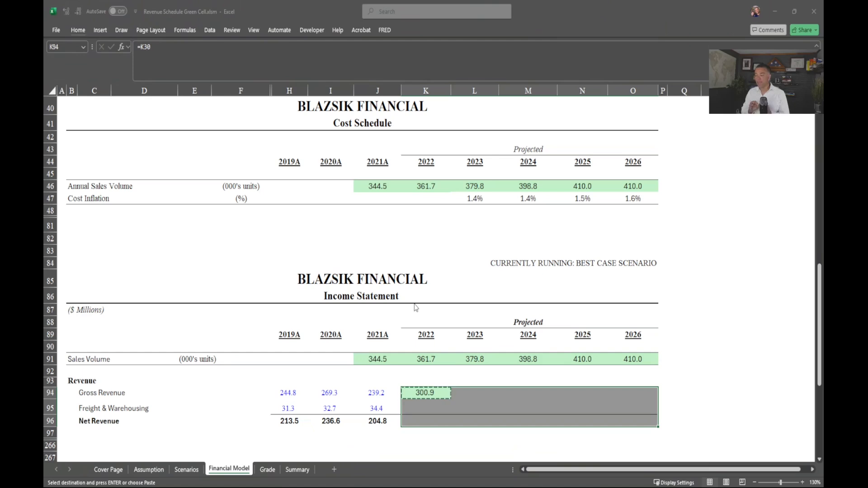
{"action": "key", "text": "Return"}
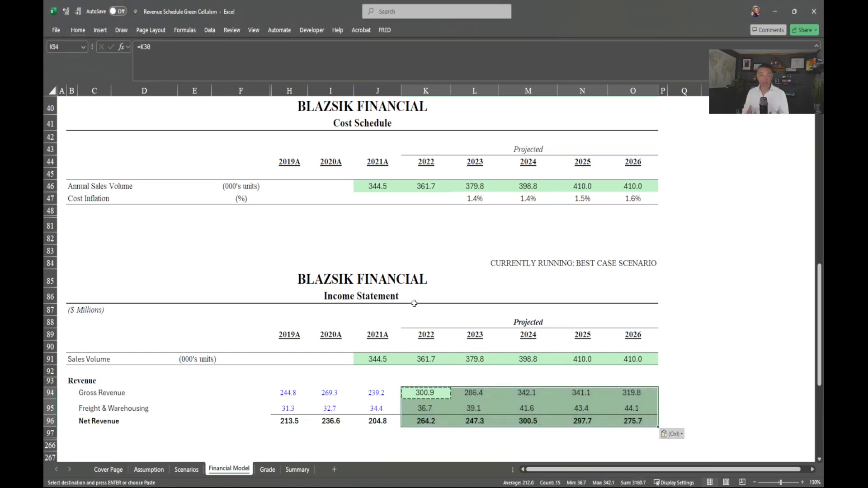
{"action": "left_click", "coordinate": [475, 371]}
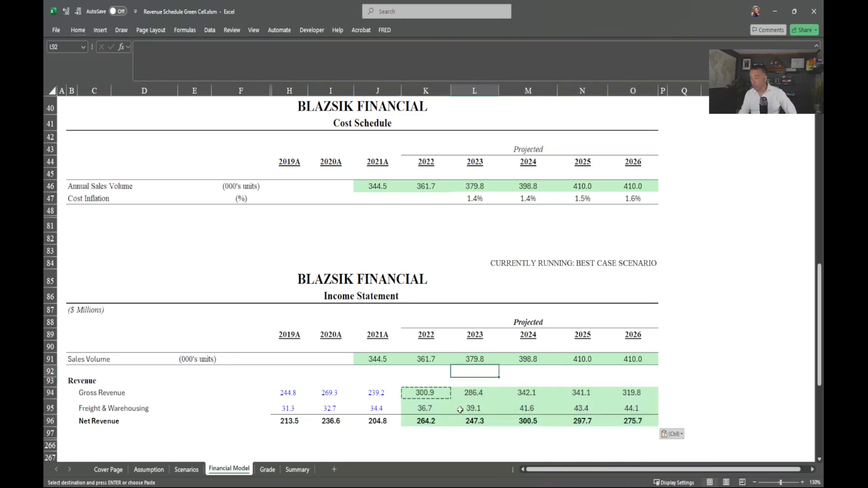
- Check the Income Statement section's overall and weighted scores on the Grade sheet
{"action": "scroll", "coordinate": [432, 425], "scroll_direction": "down", "scroll_amount": 6}
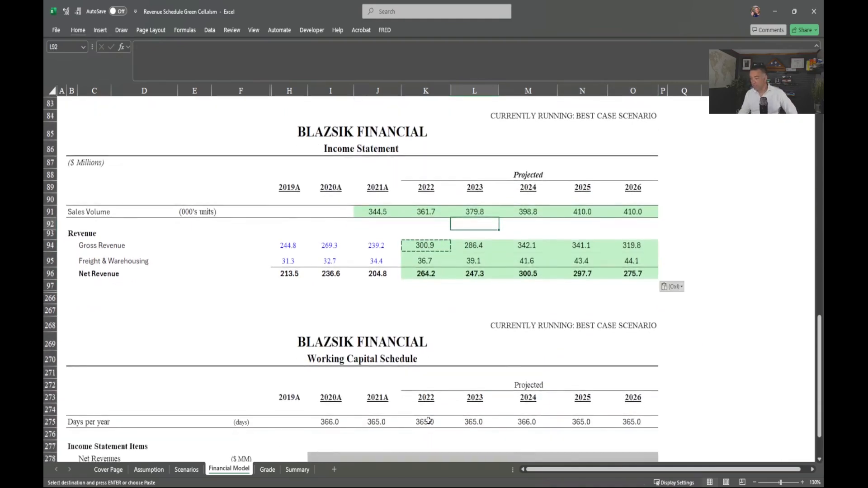
{"action": "scroll", "coordinate": [428, 420], "scroll_direction": "up", "scroll_amount": 5}
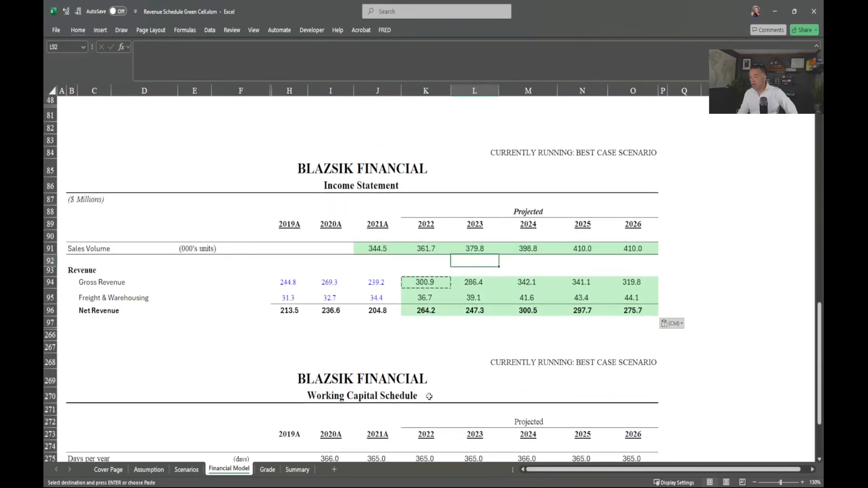
{"action": "left_click", "coordinate": [268, 470]}
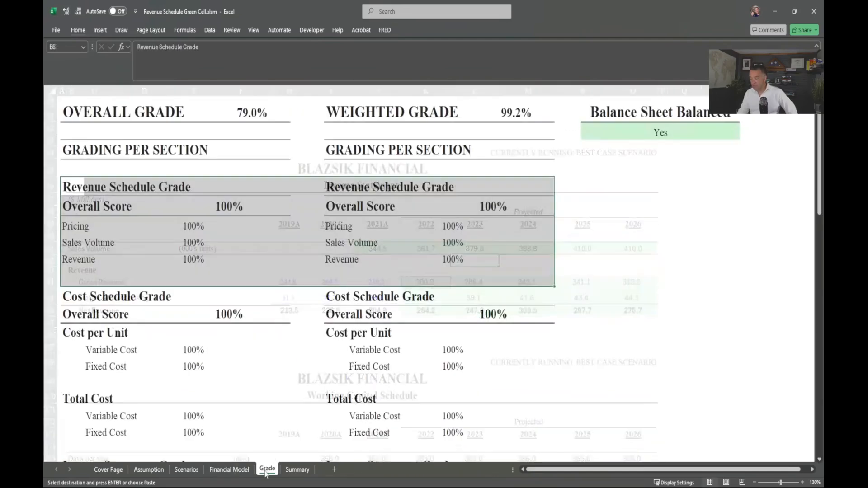
{"action": "left_click", "coordinate": [276, 405]}
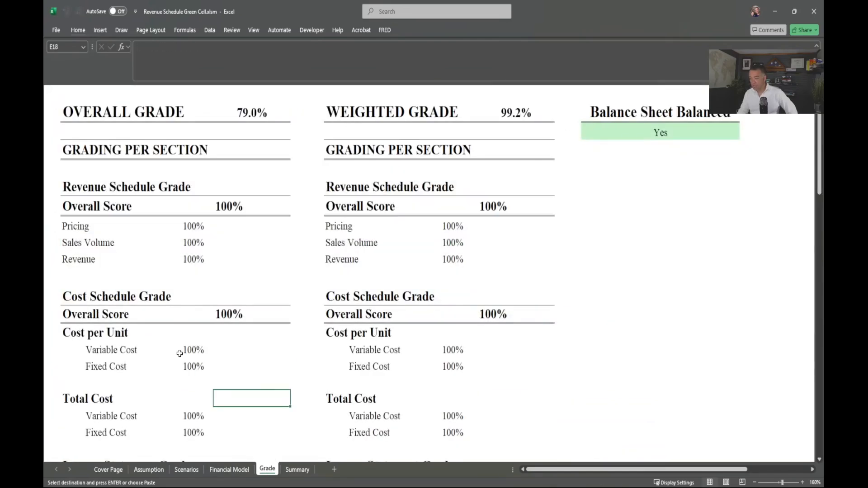
{"action": "scroll", "coordinate": [179, 354], "scroll_direction": "down", "scroll_amount": 5}
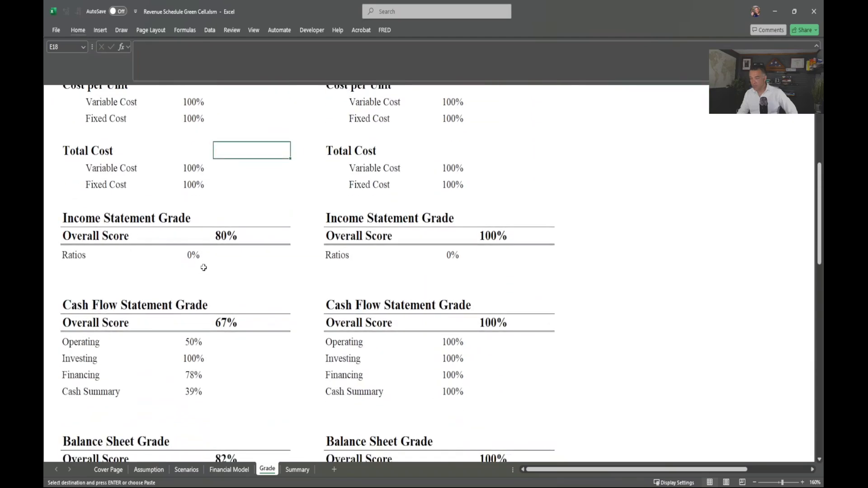
{"action": "left_click", "coordinate": [470, 241]}
{"action": "left_click", "coordinate": [227, 237]}
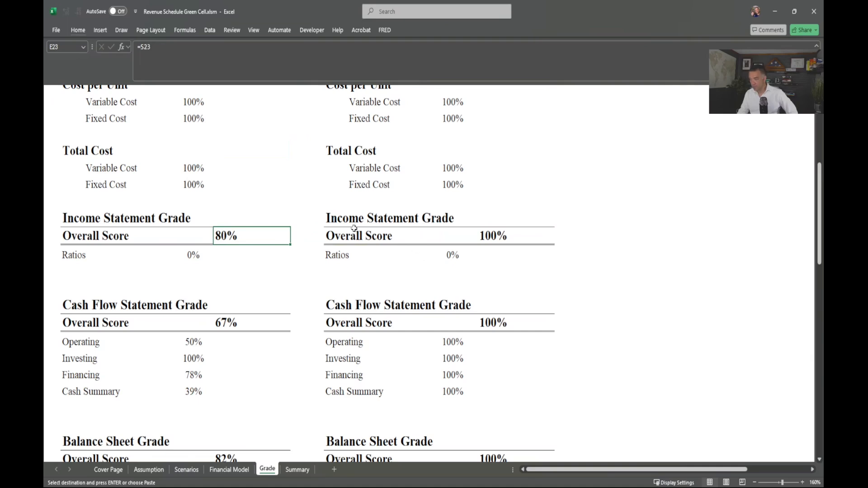
{"action": "left_click_drag", "start_coordinate": [330, 218], "coordinate": [531, 244]}
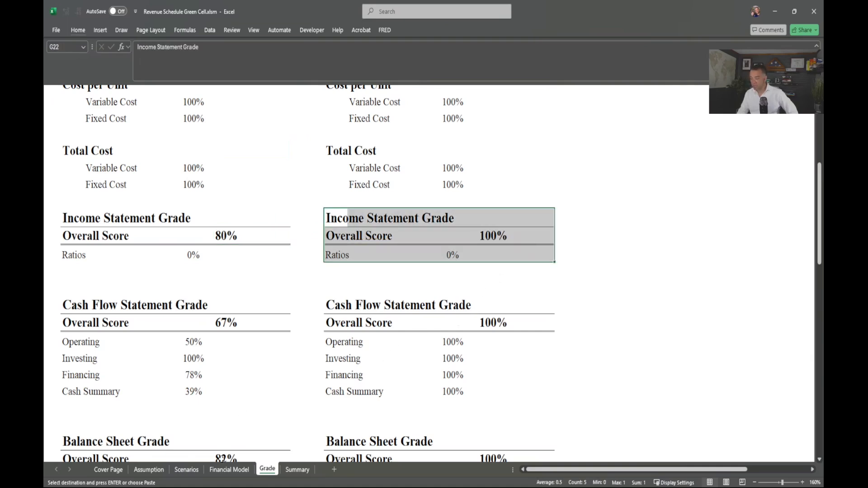
- Link the Working Capital Schedule's 2020 Net Revenues in I278 of the Financial Model to the Income Statement's Net Revenue with =I96
{"action": "left_click", "coordinate": [221, 470]}
{"action": "scroll", "coordinate": [281, 368], "scroll_direction": "down", "scroll_amount": 5}
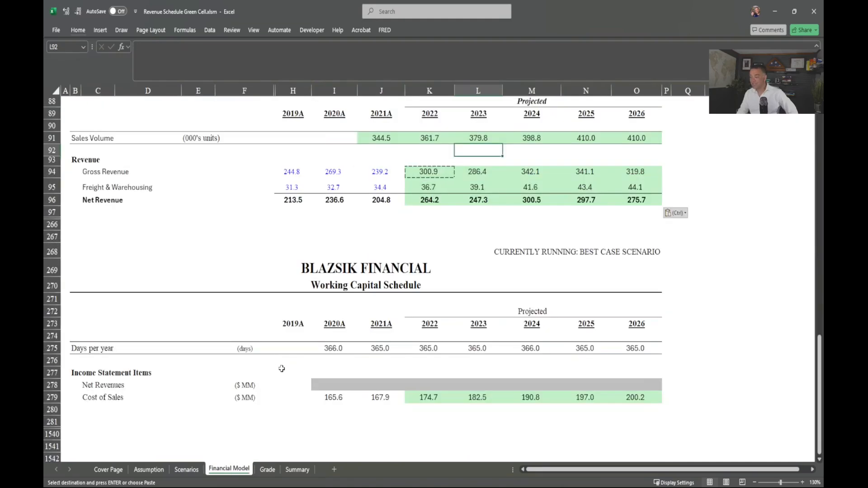
{"action": "left_click", "coordinate": [323, 384]}
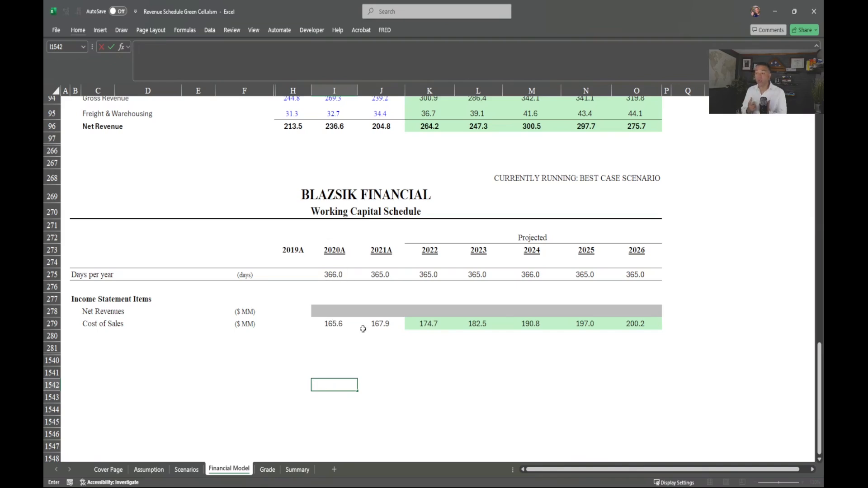
{"action": "left_click", "coordinate": [338, 310]}
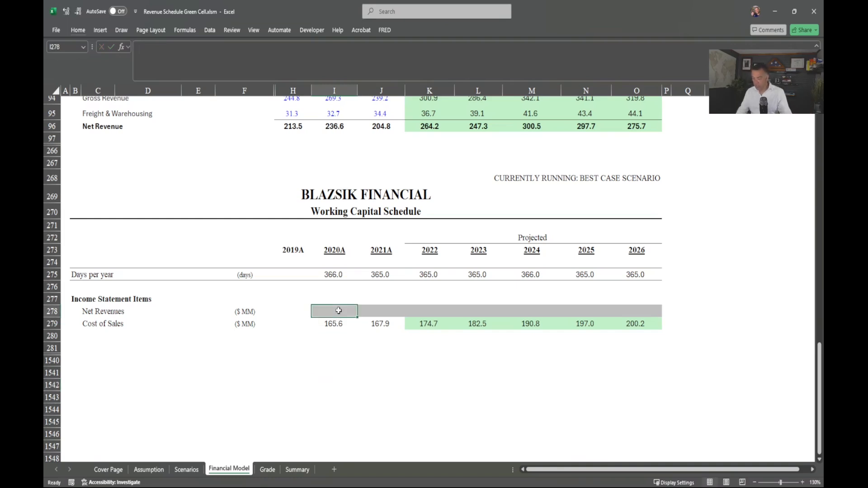
{"action": "type", "text": "="}
{"action": "key", "text": "Up"}
{"action": "key", "text": "Up"}
{"action": "key", "text": "Up"}
{"action": "key", "text": "Up"}
{"action": "key", "text": "Up"}
{"action": "key", "text": "Up"}
{"action": "key", "text": "Up"}
{"action": "key", "text": "Up"}
{"action": "key", "text": "Up"}
{"action": "key", "text": "Up"}
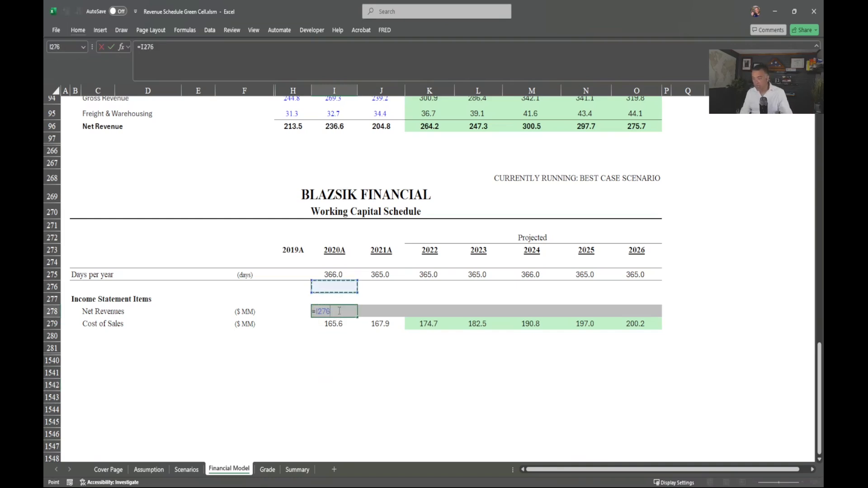
{"action": "key", "text": "Up"}
{"action": "key", "text": "Up"}
{"action": "key", "text": "Up"}
{"action": "key", "text": "Up"}
{"action": "key", "text": "Up"}
{"action": "key", "text": "Up"}
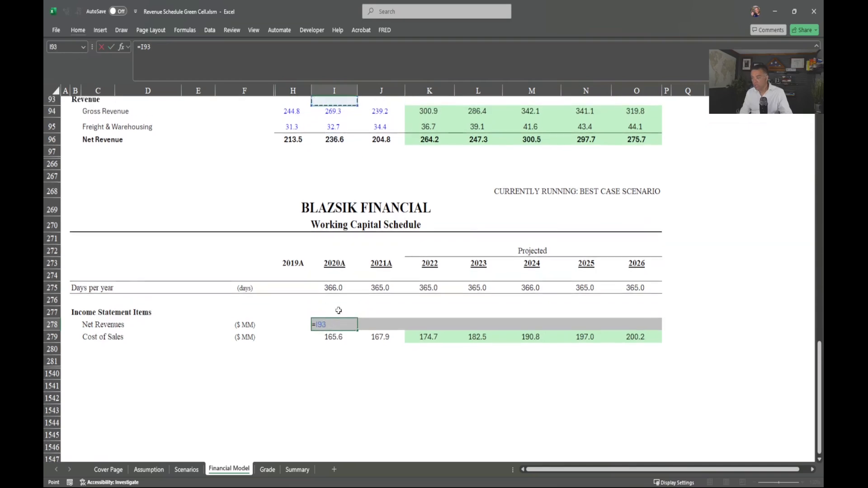
{"action": "key", "text": "Down"}
{"action": "key", "text": "Down"}
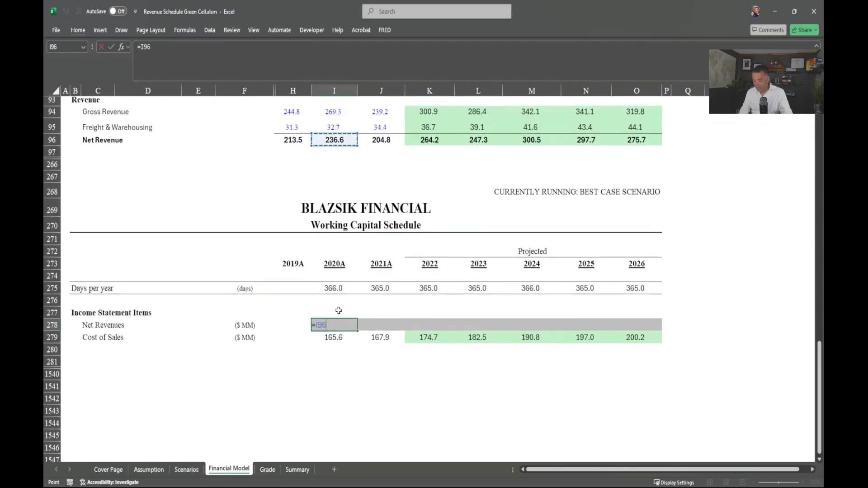
{"action": "key", "text": "Return"}
{"action": "key", "text": "Up"}
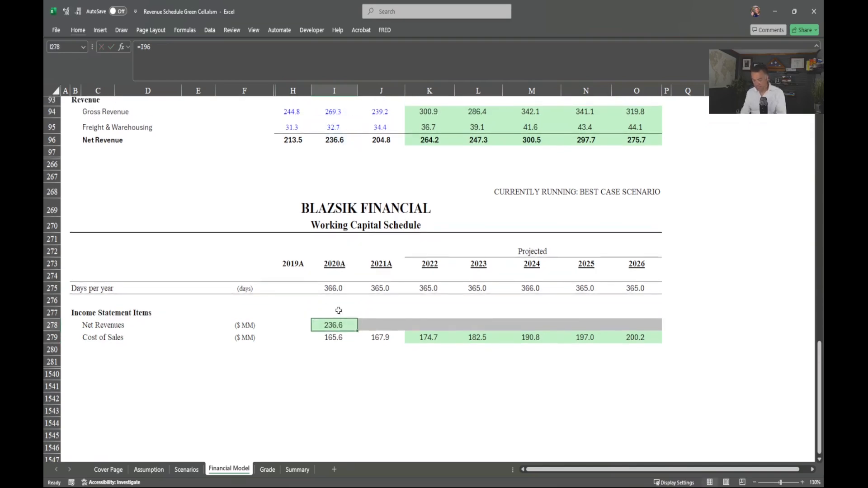
- Fill the Working Capital Schedule's Net Revenues link from I278 across through 2026 in O278
{"action": "key", "text": "shift+Right"}
{"action": "key", "text": "shift+Right"}
{"action": "key", "text": "shift+Right"}
{"action": "key", "text": "shift+Right"}
{"action": "key", "text": "shift+Right"}
{"action": "key", "text": "shift+Right"}
{"action": "key", "text": "ctrl+r"}
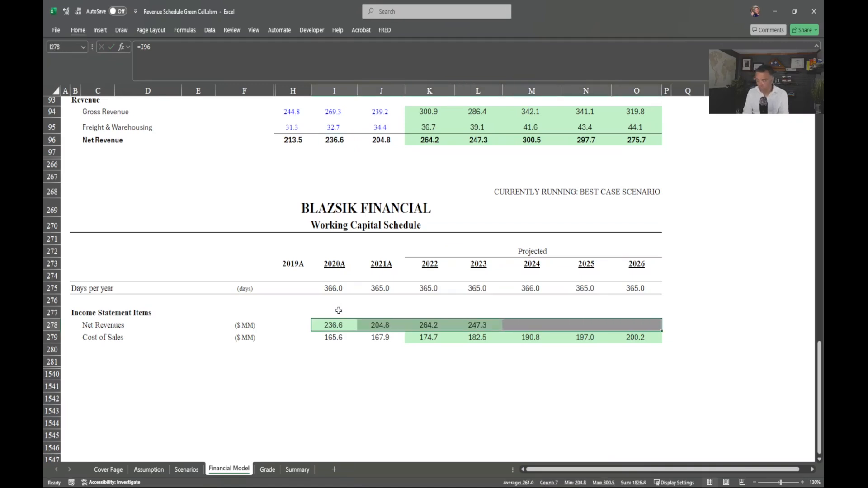
{"action": "left_click", "coordinate": [464, 396]}
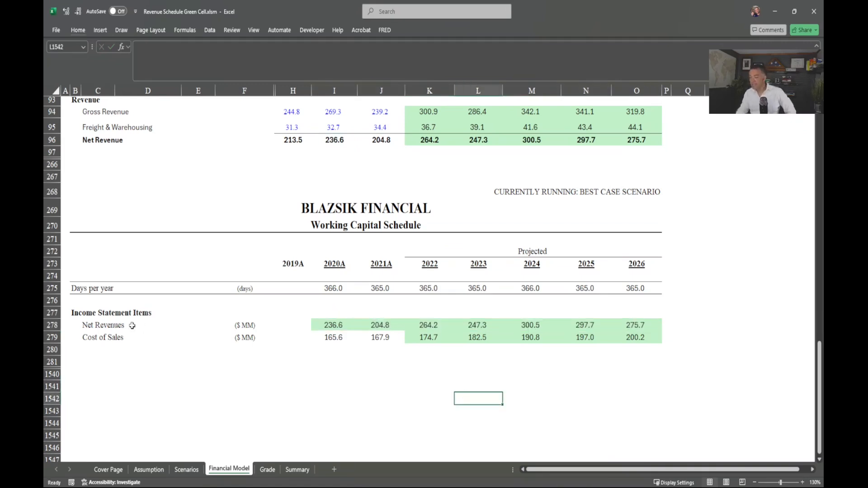
{"action": "left_click_drag", "start_coordinate": [316, 325], "coordinate": [638, 340]}
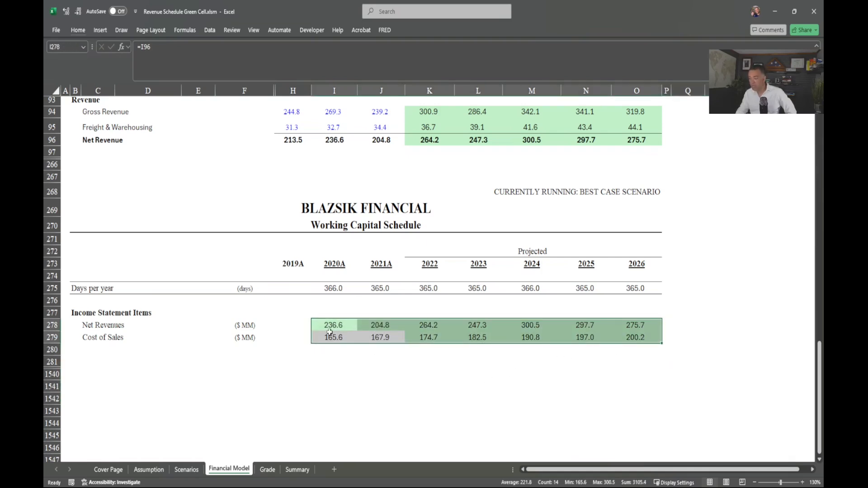
- Review the overall, weighted and per-section grades on the Grade sheet, and return to the Cover Page sheet
{"action": "left_click", "coordinate": [268, 469]}
{"action": "scroll", "coordinate": [265, 425], "scroll_direction": "up", "scroll_amount": 5}
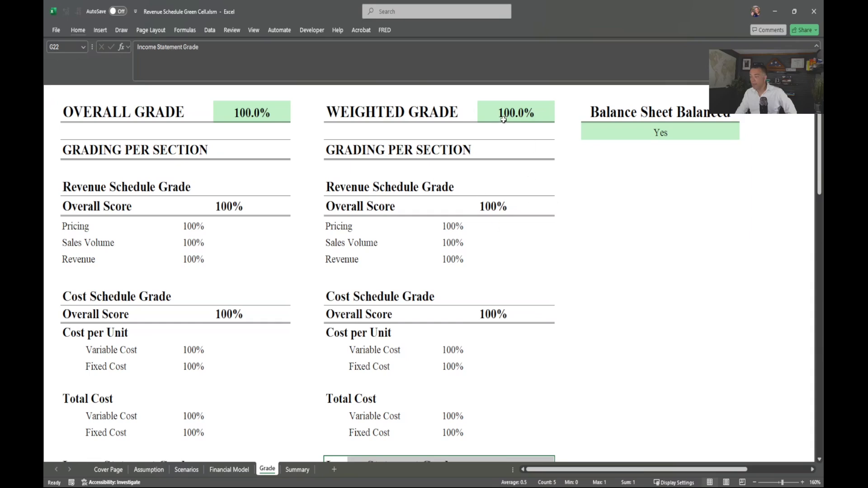
{"action": "scroll", "coordinate": [284, 318], "scroll_direction": "down", "scroll_amount": 5}
{"action": "scroll", "coordinate": [283, 318], "scroll_direction": "down", "scroll_amount": 6}
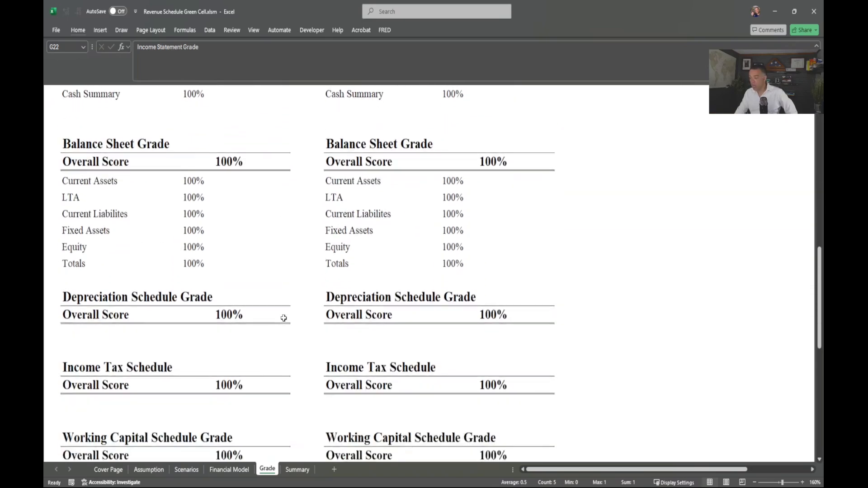
{"action": "scroll", "coordinate": [284, 318], "scroll_direction": "down", "scroll_amount": 1}
{"action": "scroll", "coordinate": [350, 405], "scroll_direction": "up", "scroll_amount": 12}
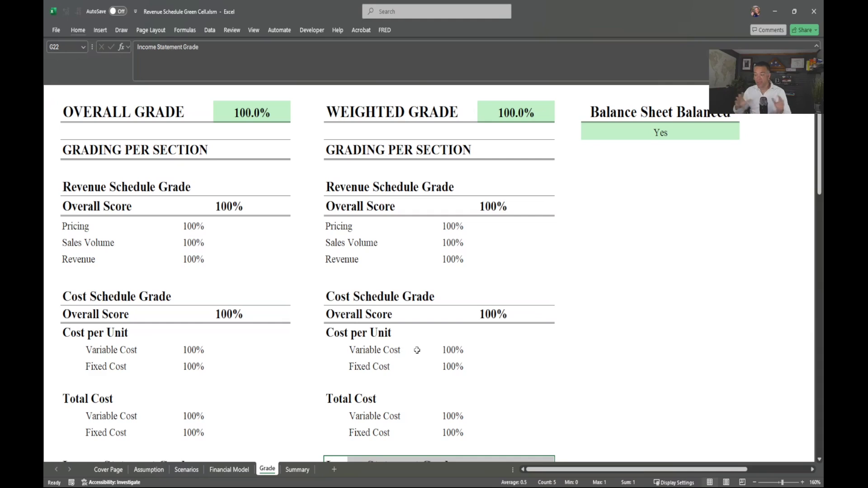
{"action": "left_click", "coordinate": [100, 469]}
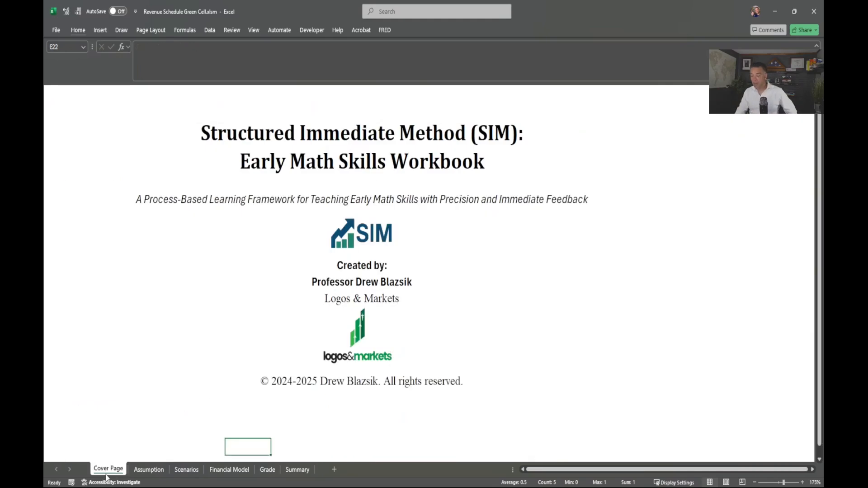